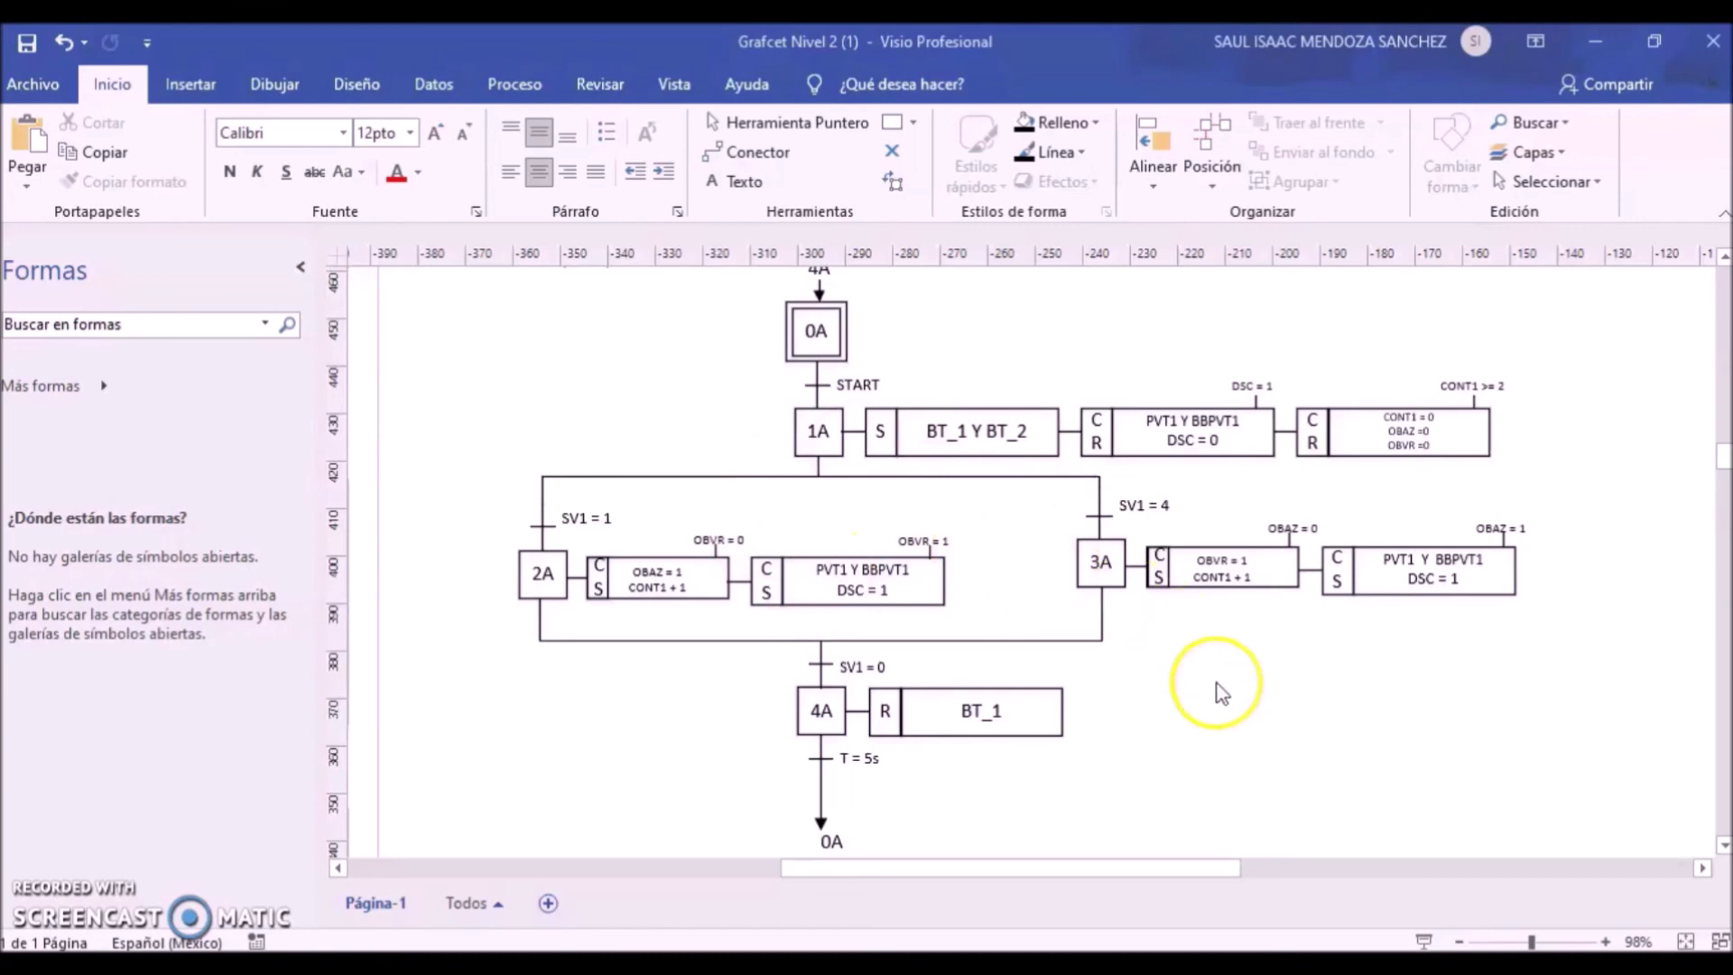
# Step: Look over the original station grafcets from Estación 1 Parte 1 down to Estación 2, returning to Parte 1
pyautogui.scroll(3, 1185, 478)
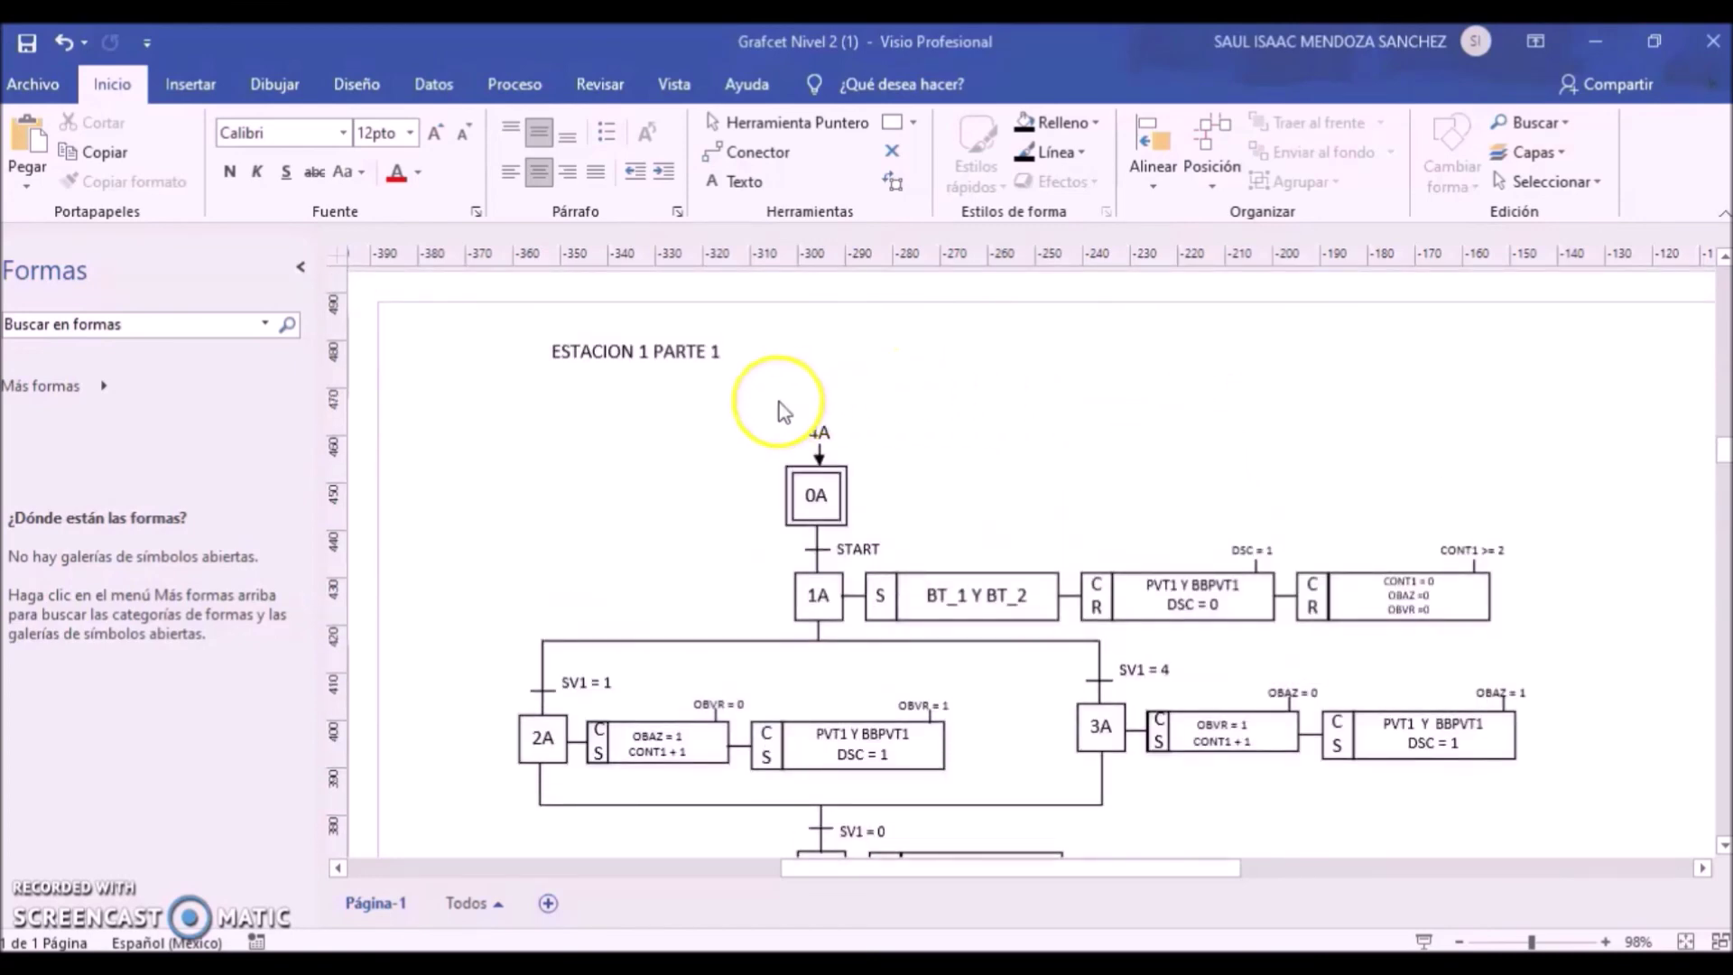
pyautogui.scroll(-15, 973, 490)
pyautogui.scroll(-20, 990, 560)
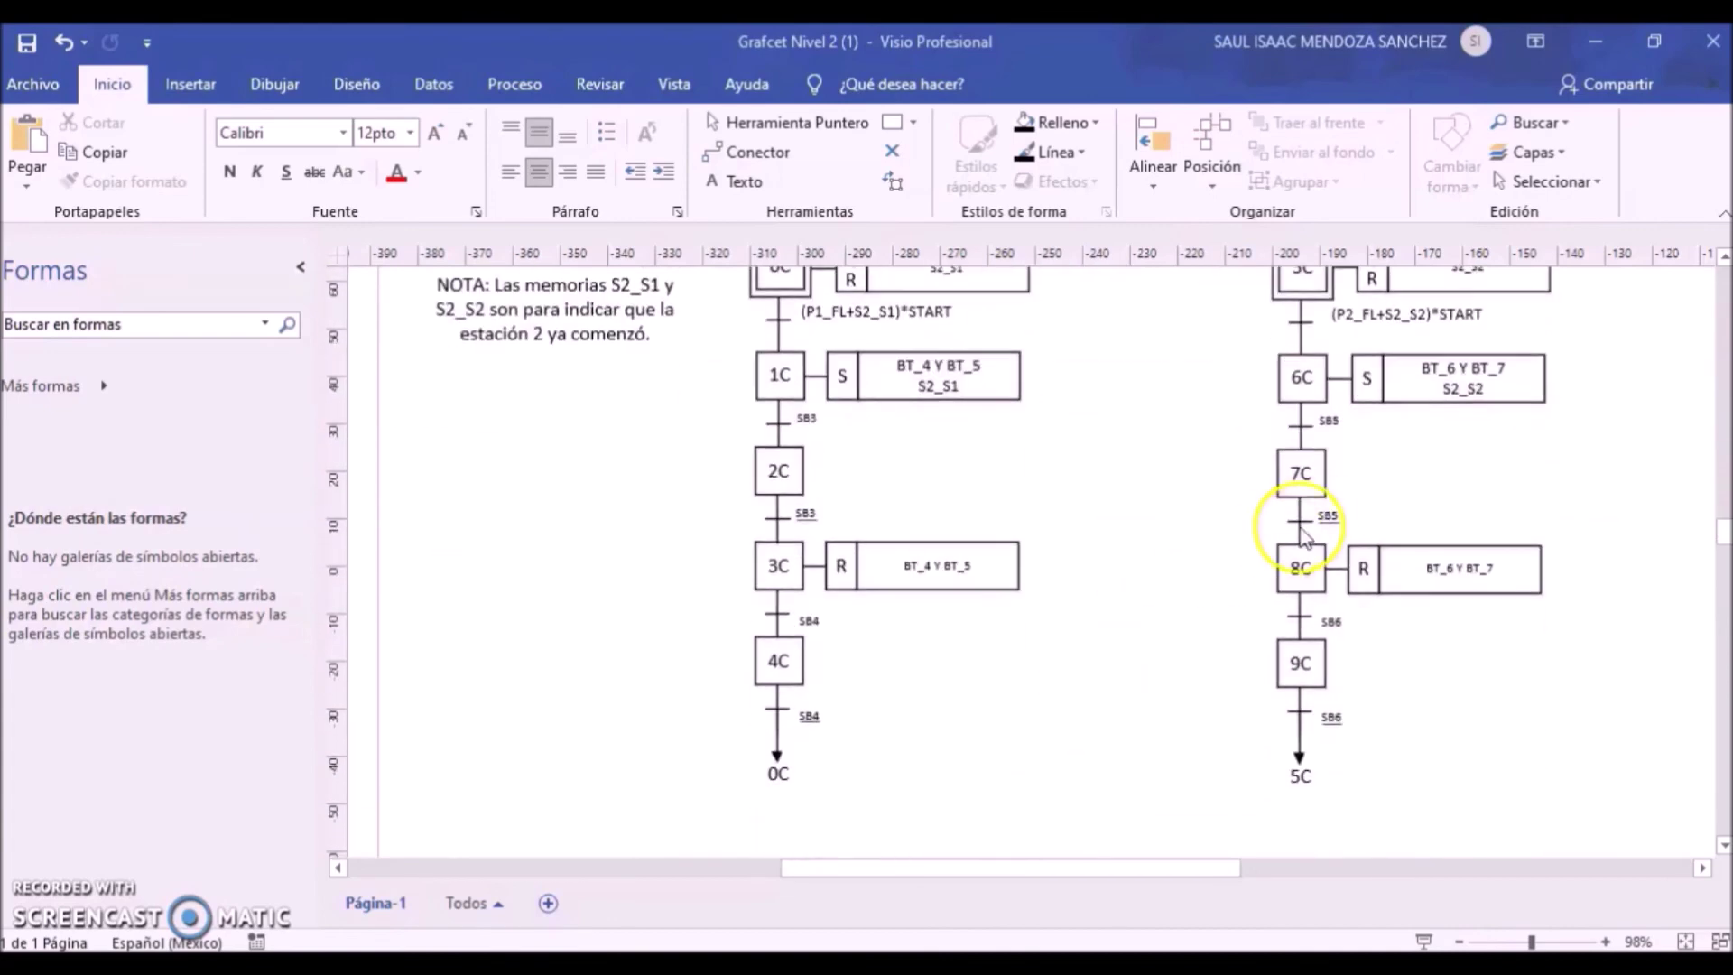
pyautogui.scroll(-6, 1095, 658)
pyautogui.scroll(15, 1080, 611)
pyautogui.scroll(19, 1079, 569)
pyautogui.scroll(-3, 1038, 542)
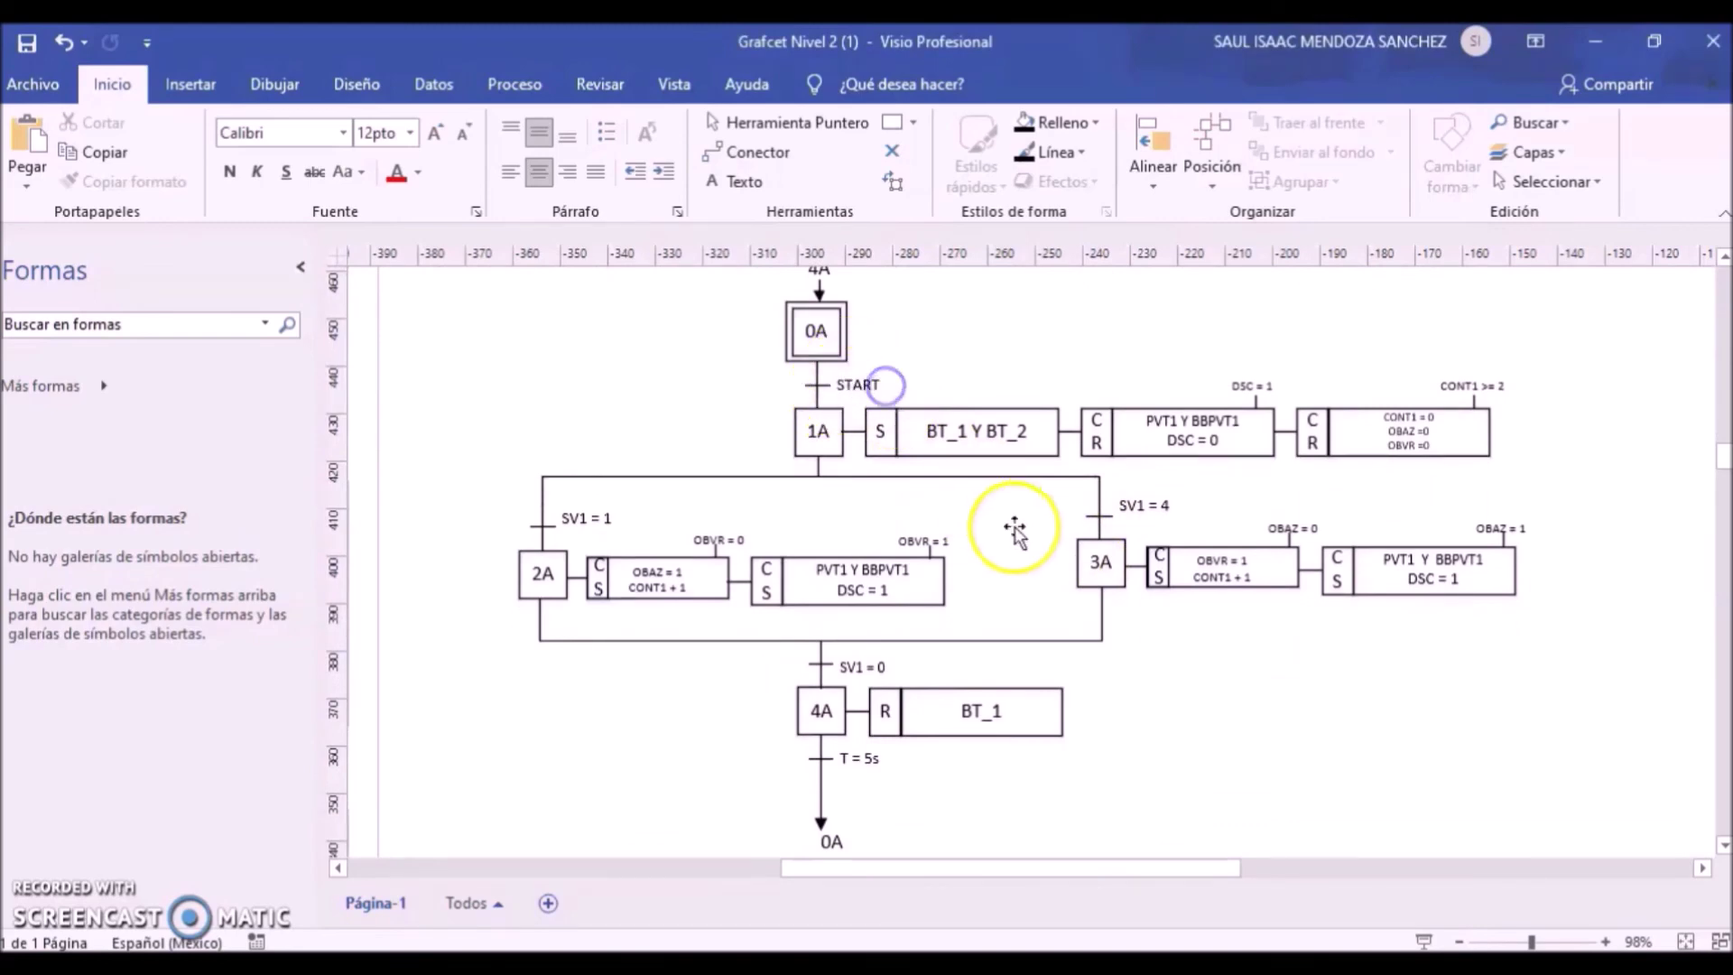
# Step: Examine the Estación 2 and Estación 3 sequences down to steps 10D–38D, then return to the Estación 1 Parte 1 grafcet
pyautogui.scroll(-6, 1020, 537)
pyautogui.scroll(-10, 1002, 542)
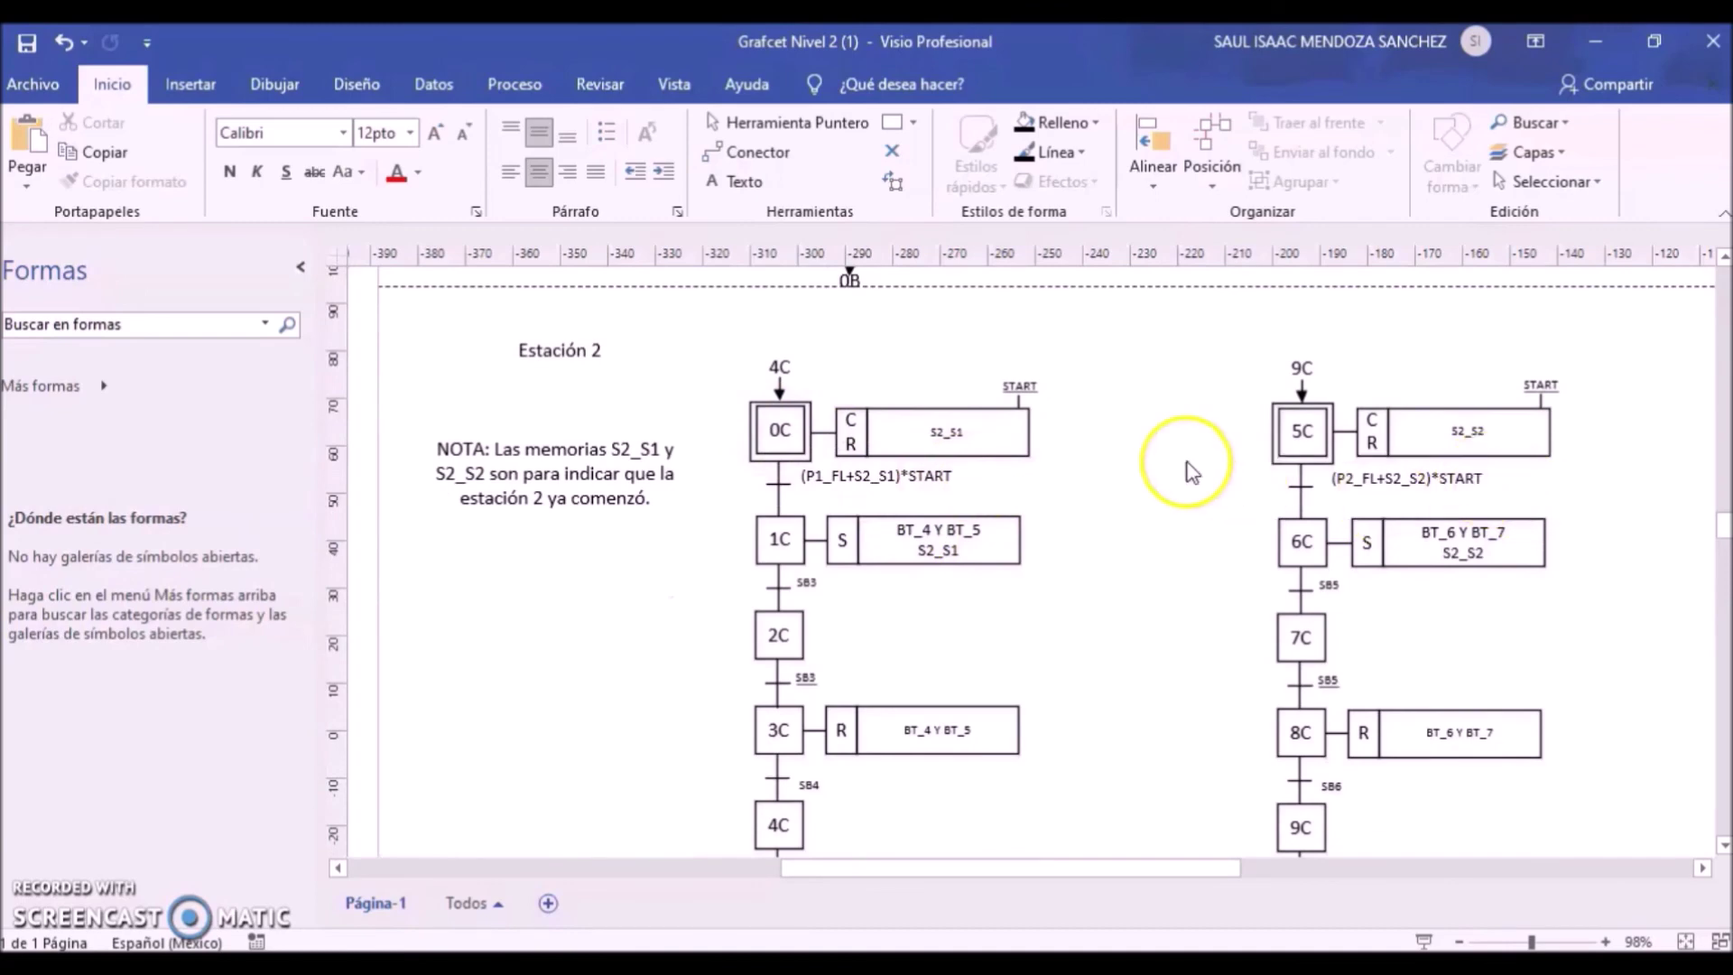
pyautogui.scroll(-10, 1248, 492)
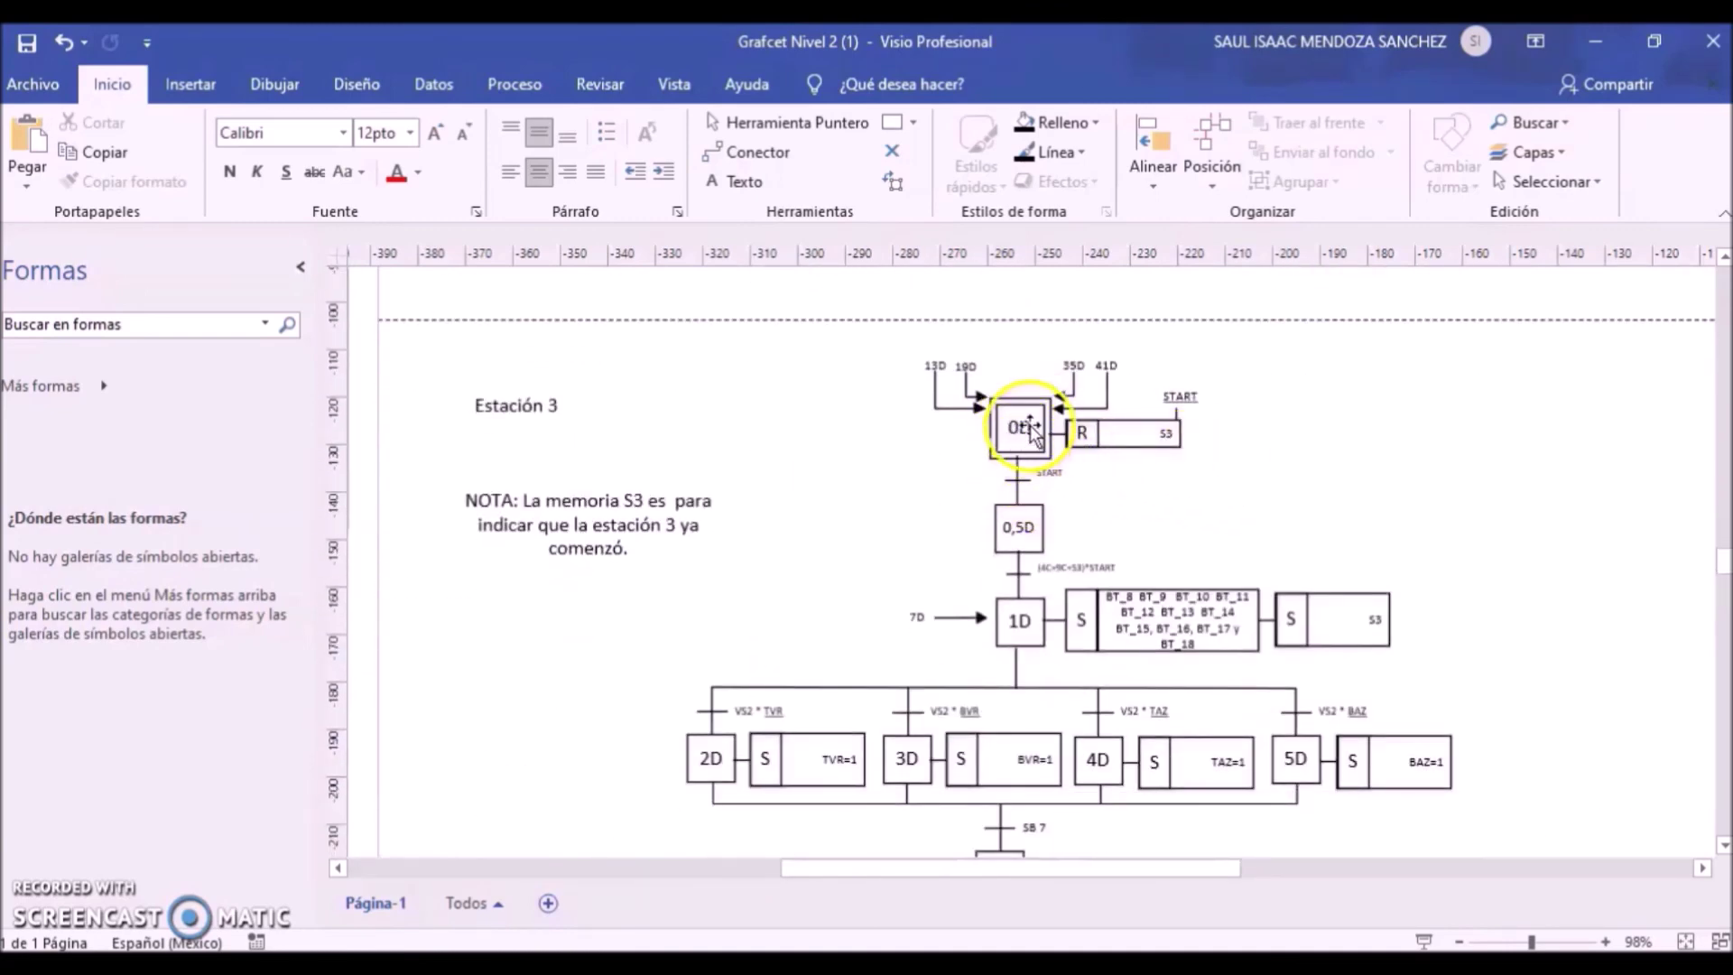
pyautogui.scroll(-5, 1164, 540)
pyautogui.scroll(10, 1164, 505)
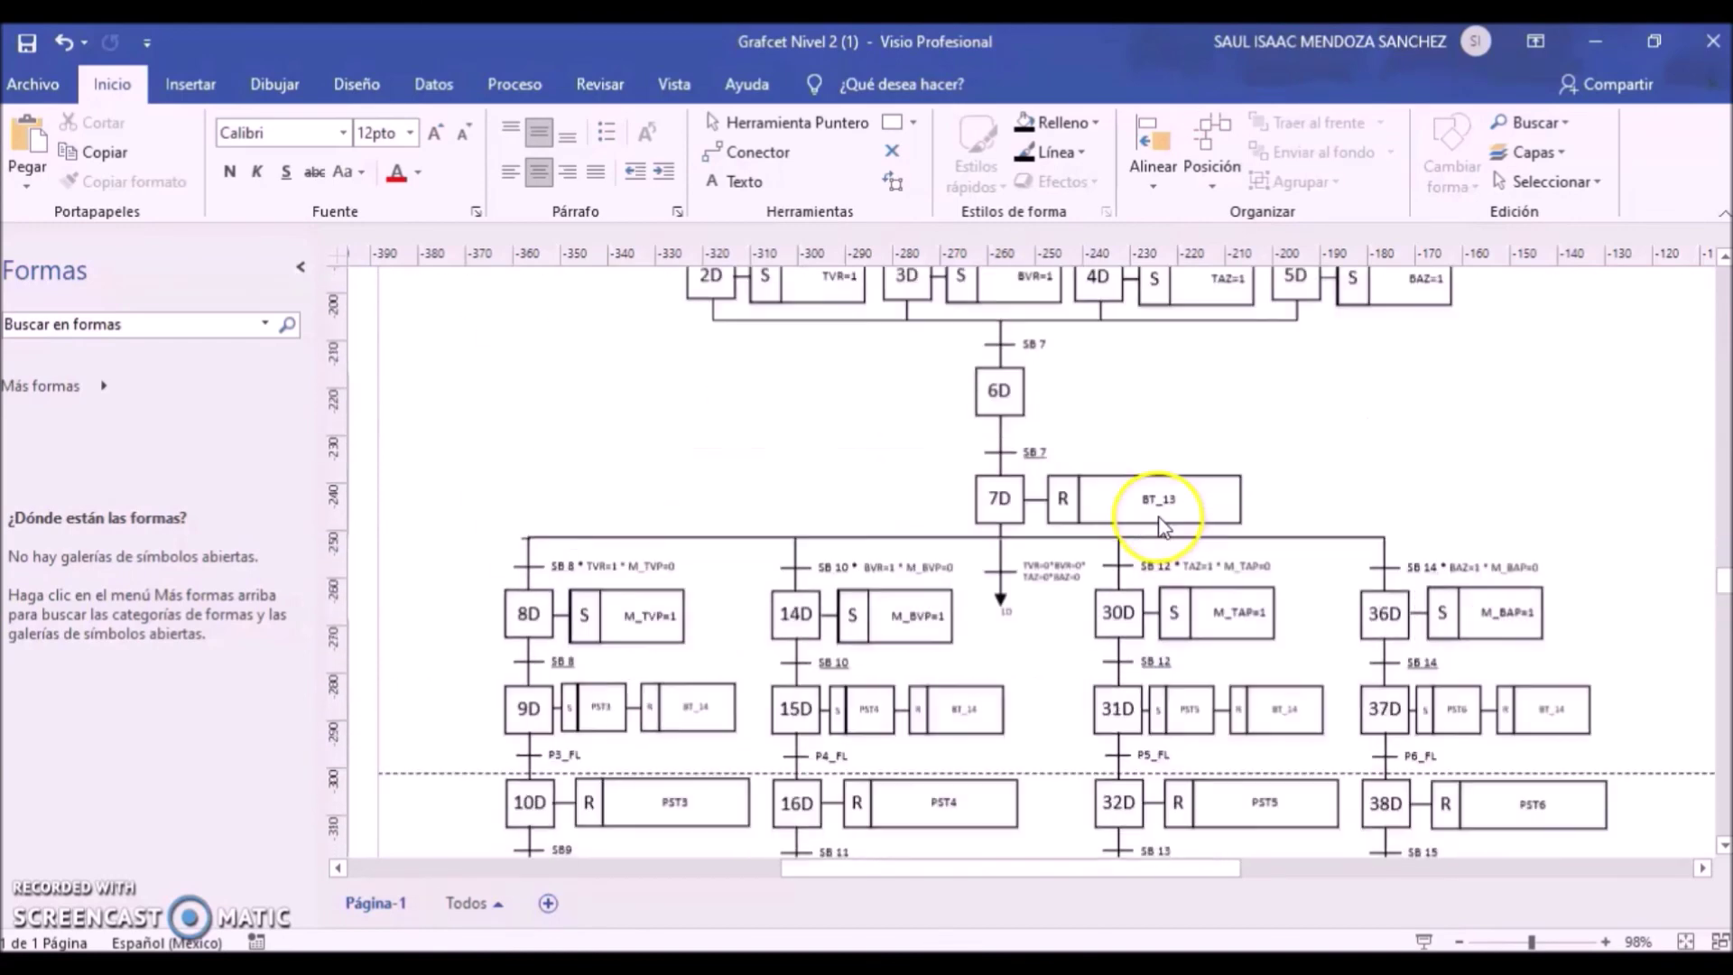
pyautogui.scroll(15, 1169, 484)
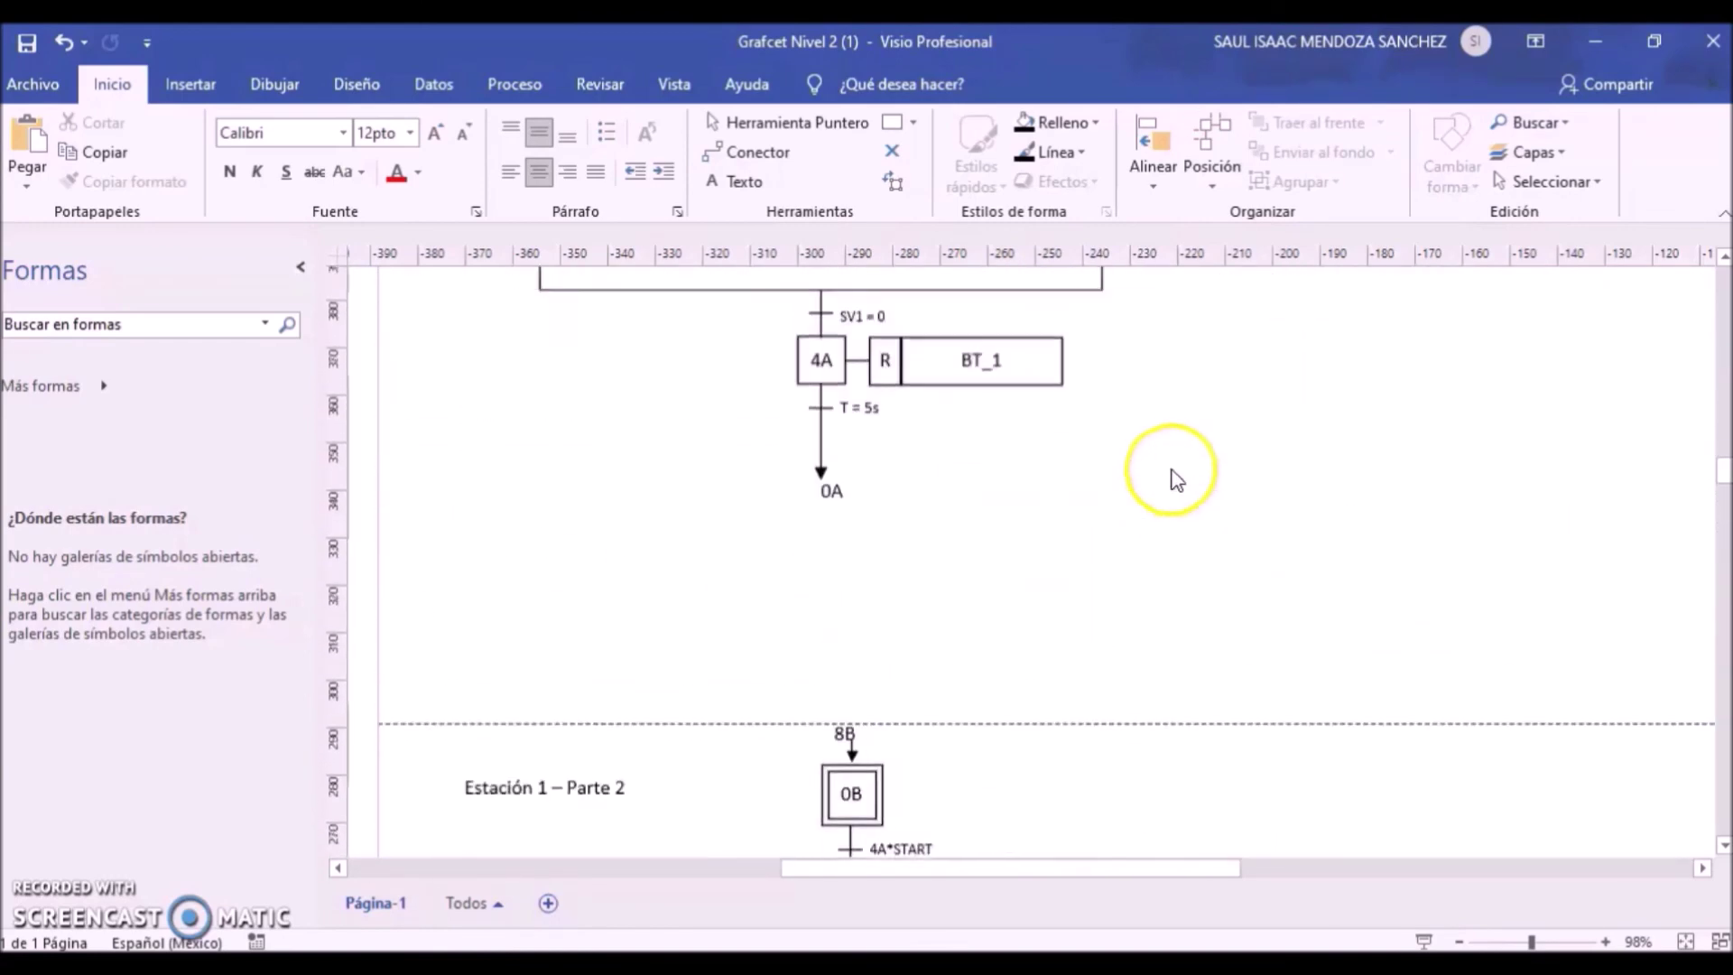
pyautogui.scroll(-1, 1172, 478)
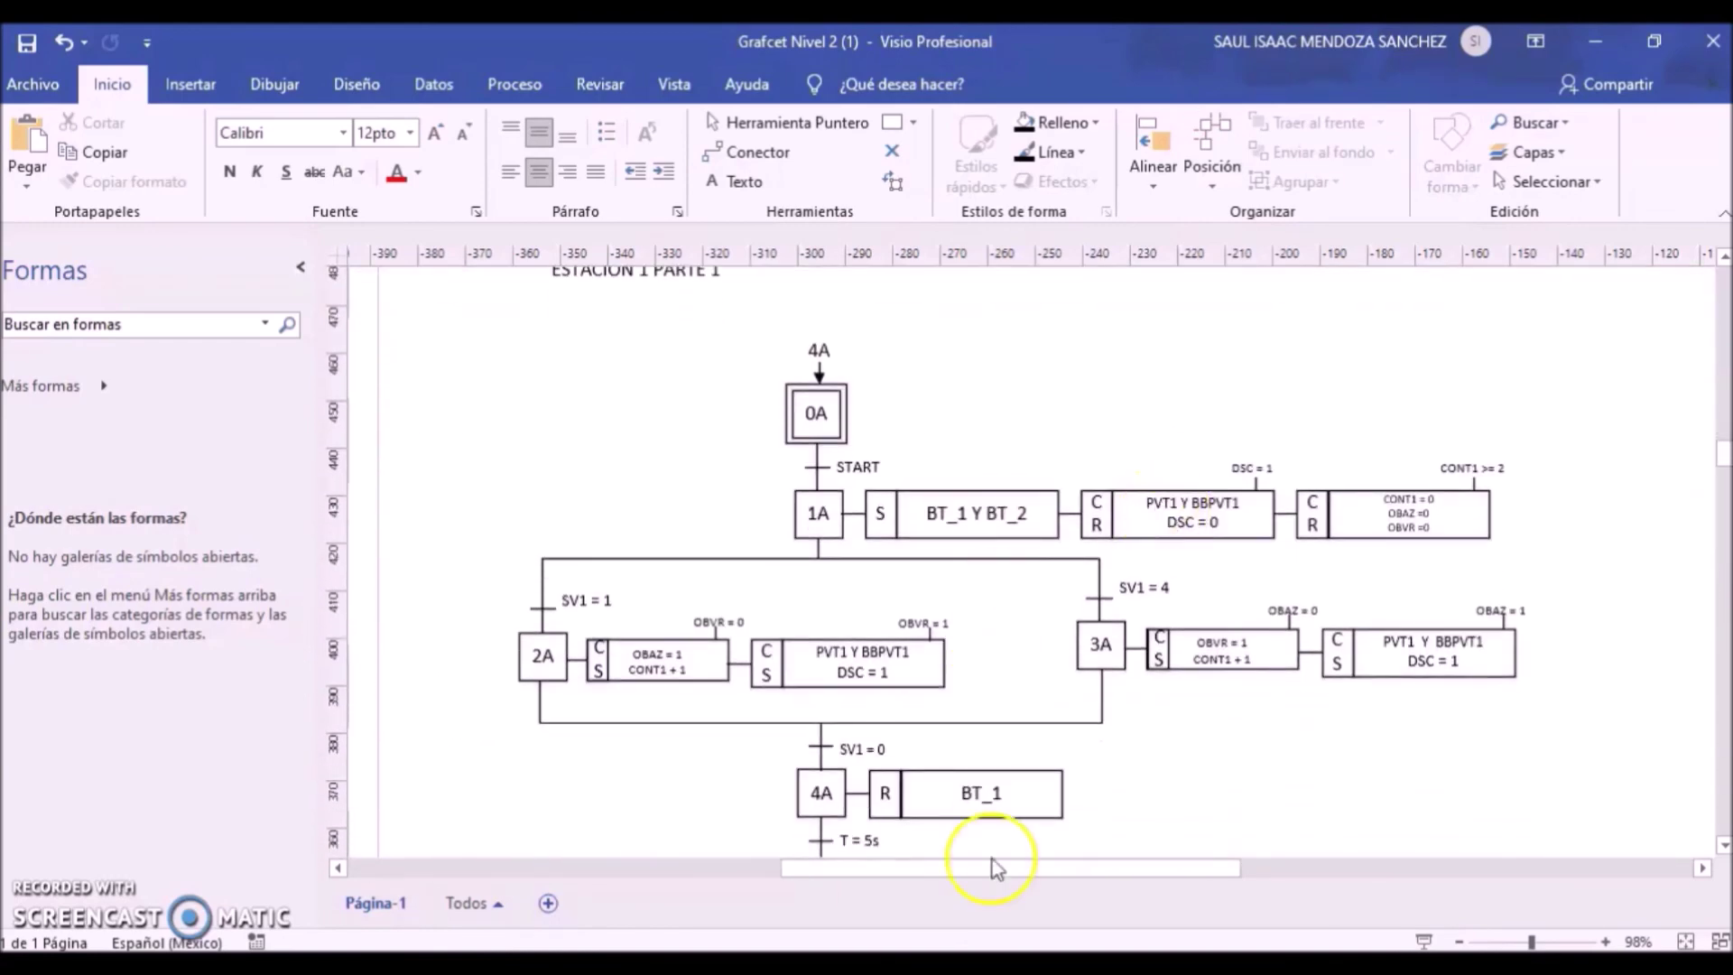
# Step: Switch to the "Grafcet Nivel 2 - Gemma (Ult. Version 1)" drawing and examine its operating-mode chart from A1 to A6
pyautogui.click(1088, 874)
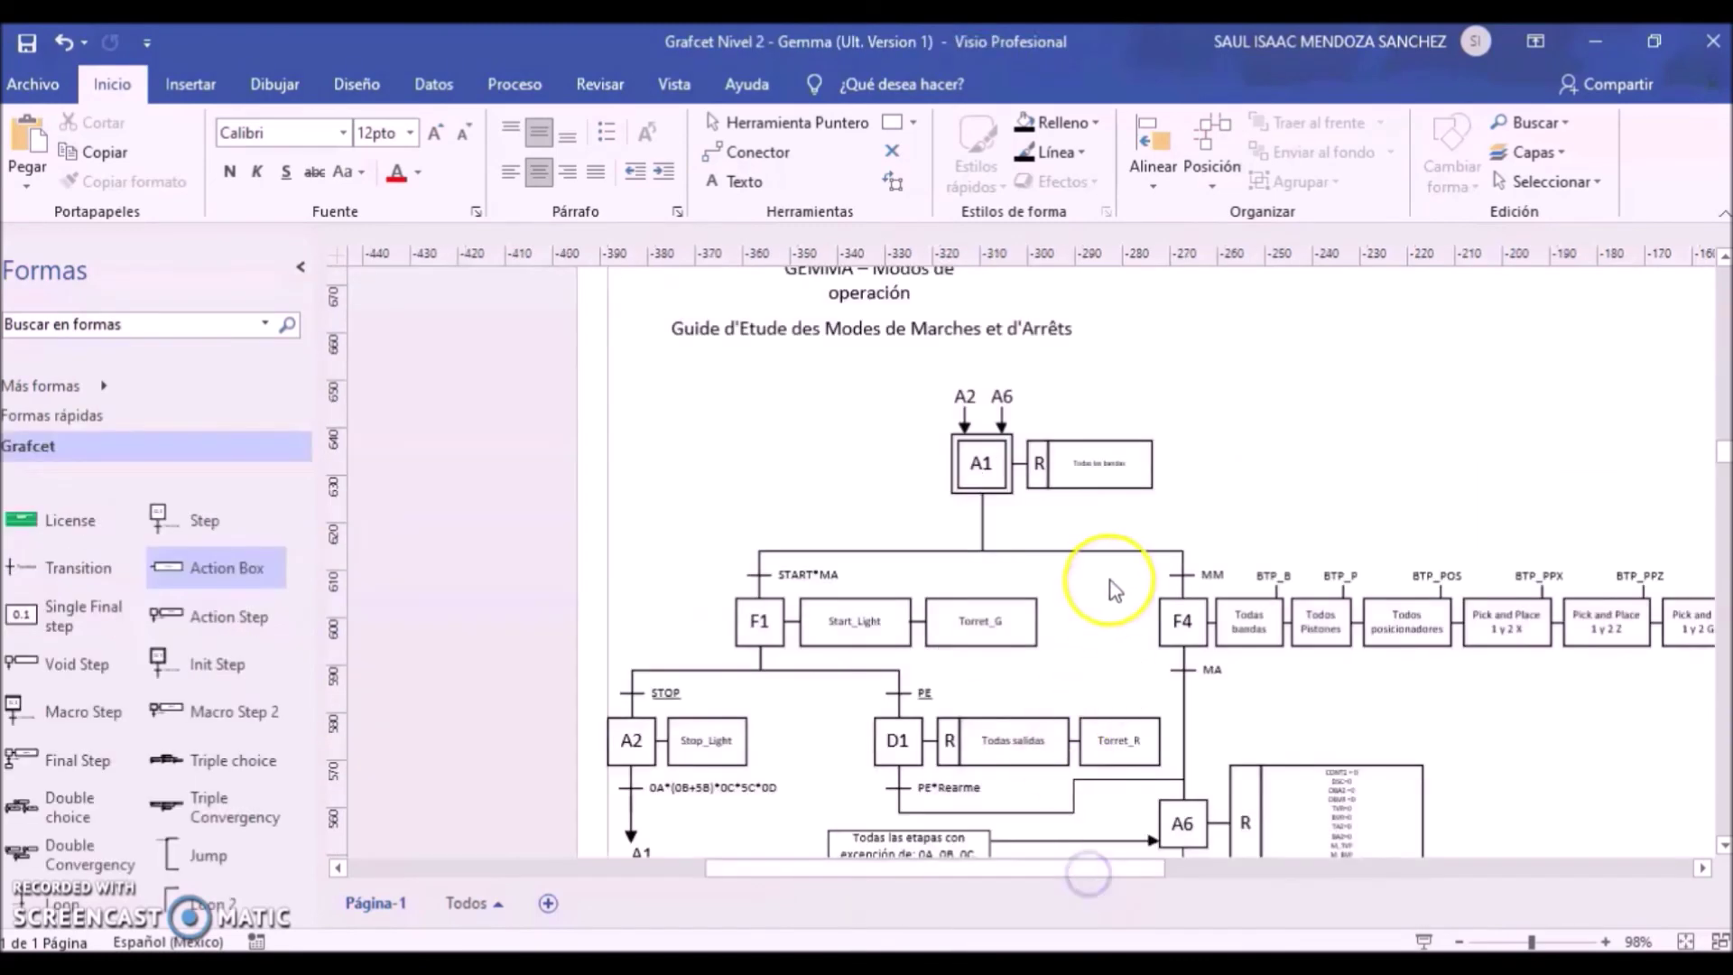
pyautogui.scroll(-1, 1183, 523)
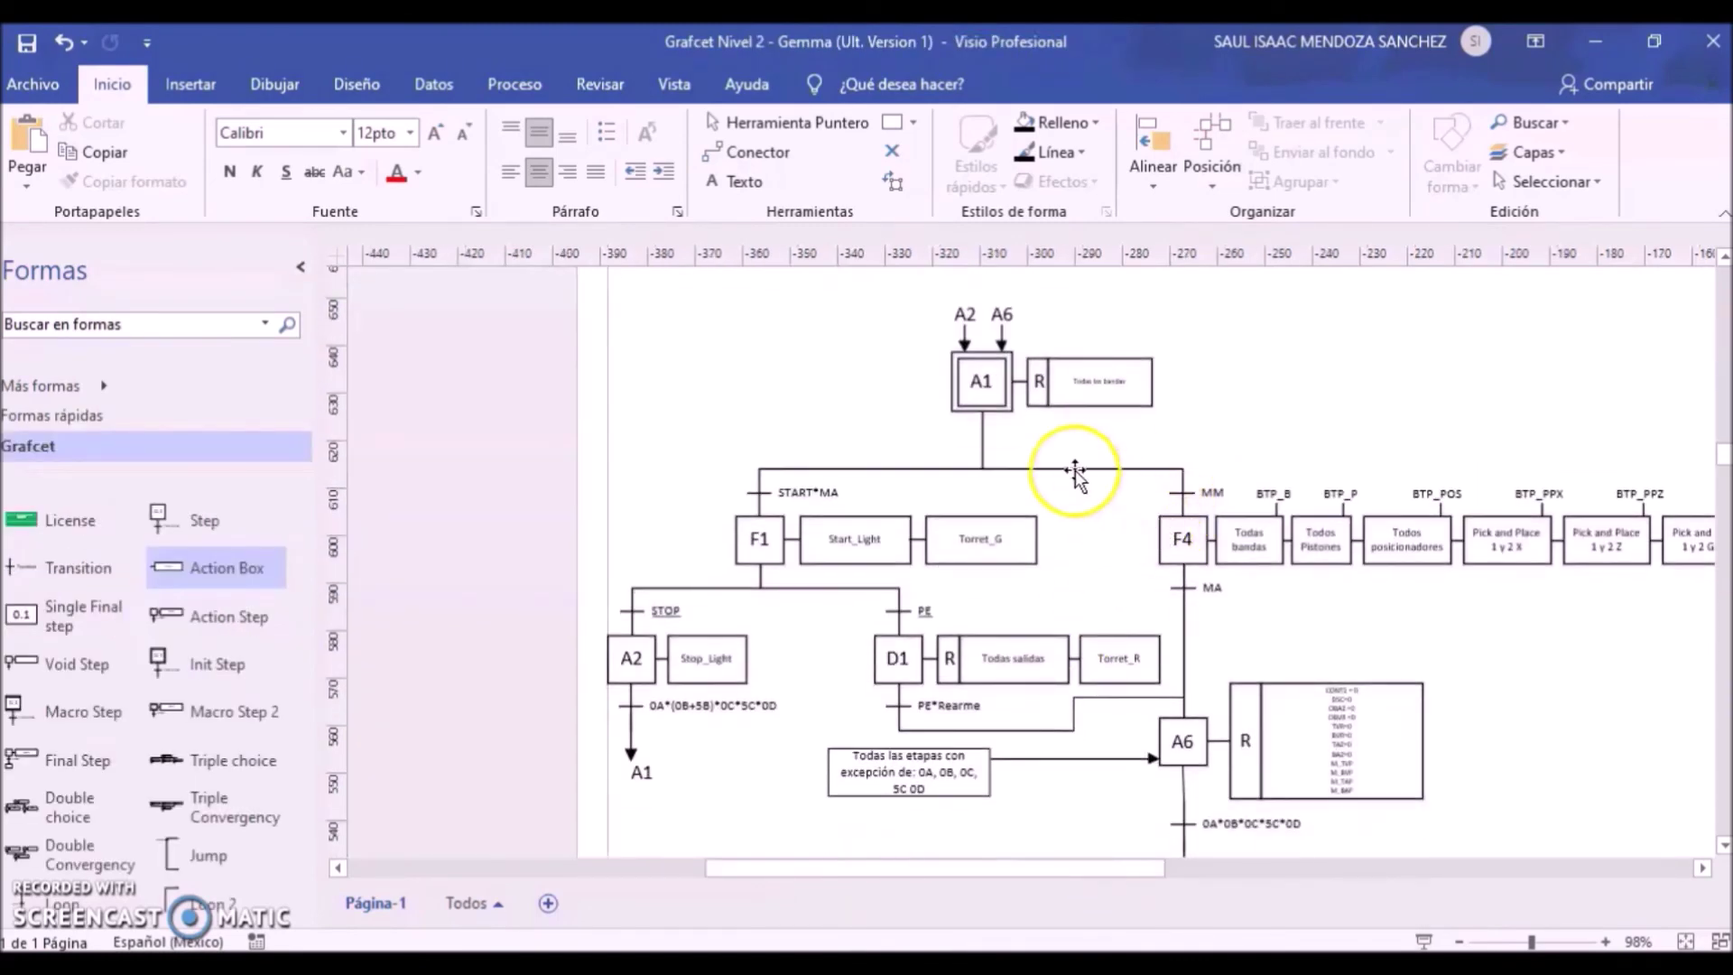
pyautogui.scroll(-1, 950, 454)
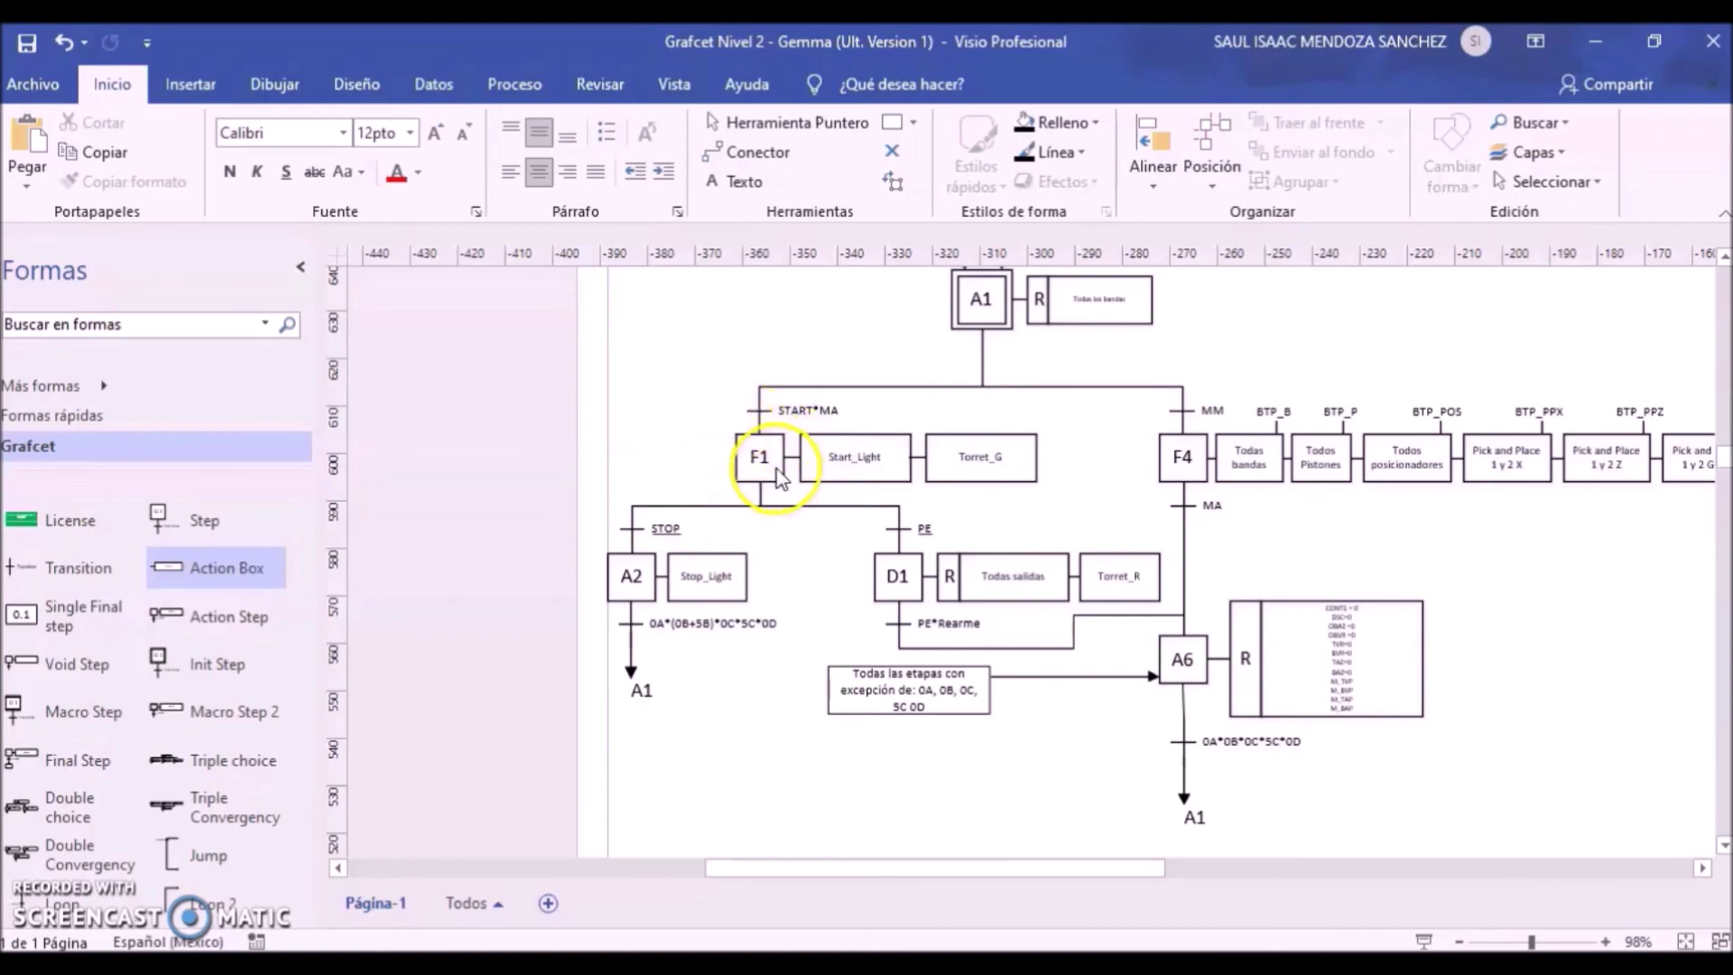
# Step: Examine the F1, D1 and A6 conditions in the GEMMA station grafcets, from step 0A to the Estación 3 transition after 0,5D
pyautogui.scroll(-10, 1065, 478)
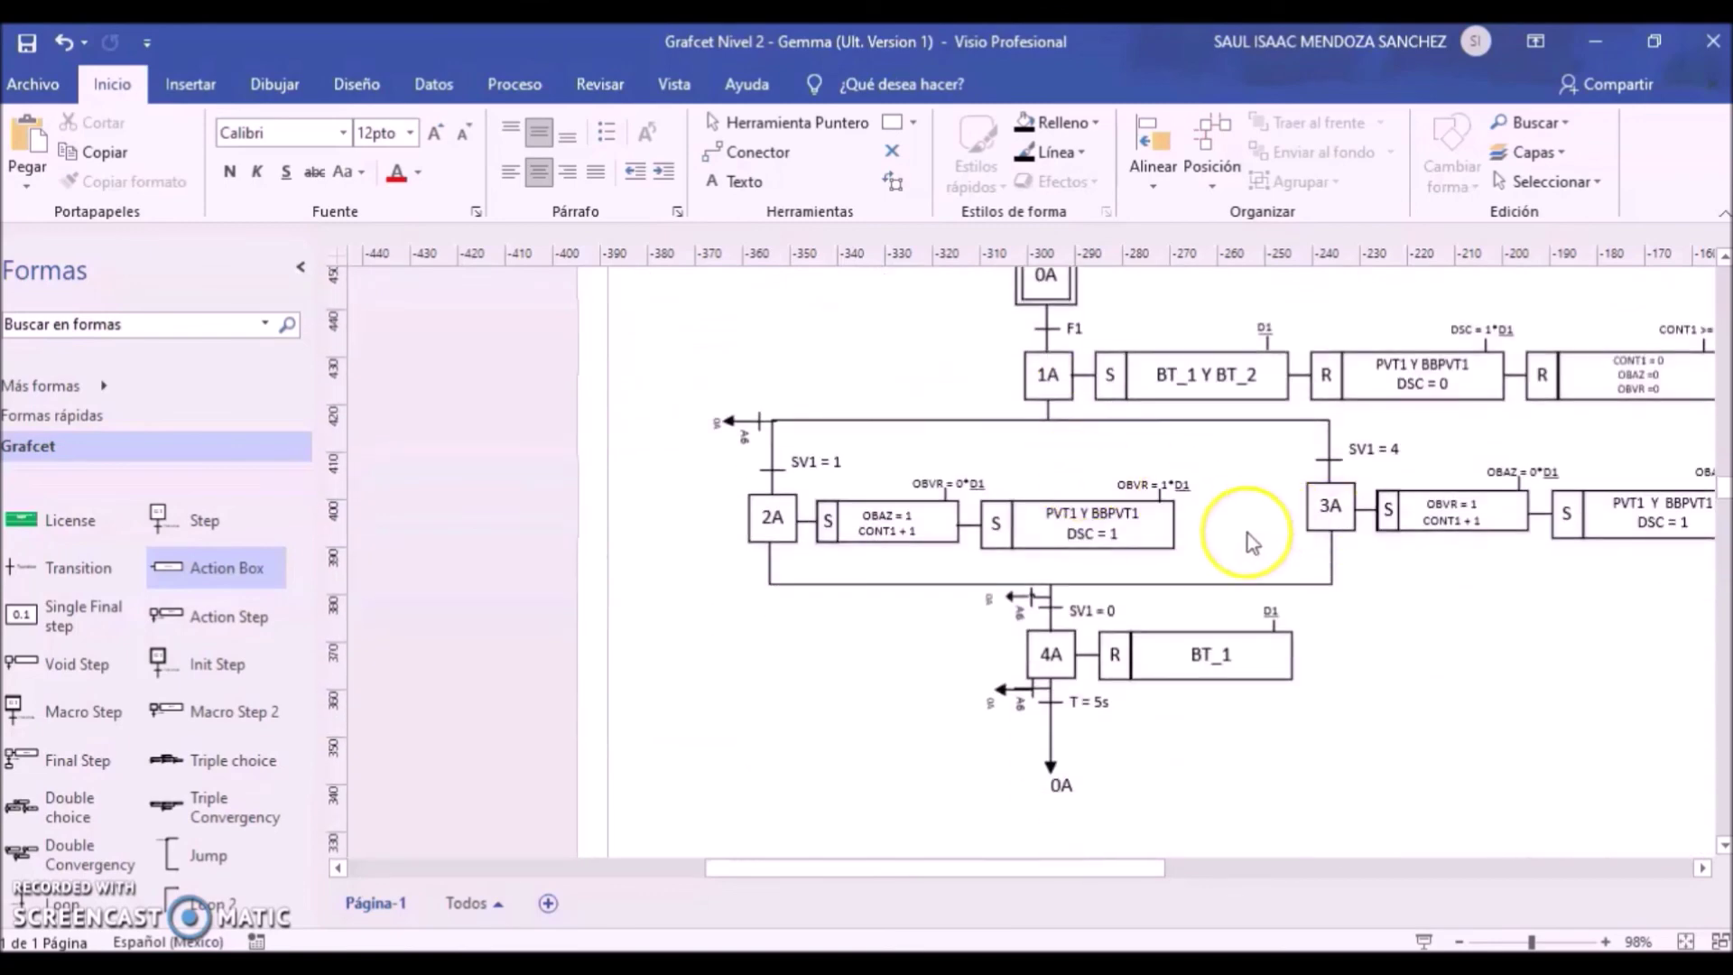
pyautogui.scroll(-3, 1250, 542)
pyautogui.scroll(6, 1250, 546)
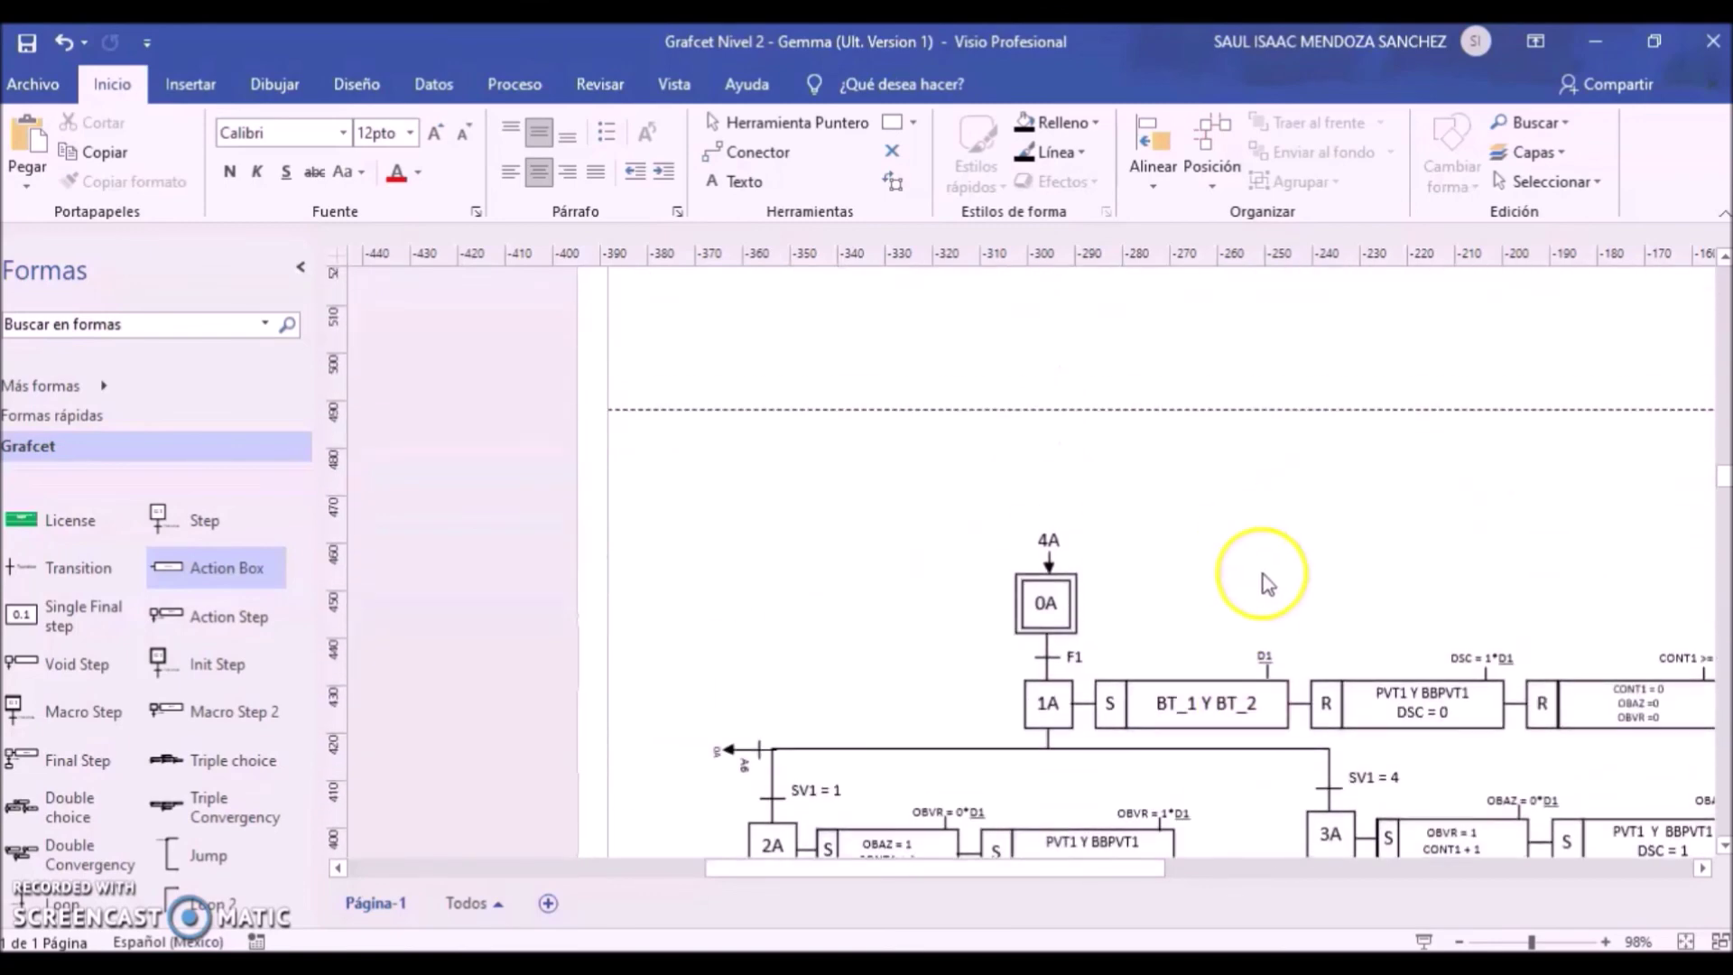
pyautogui.scroll(-2, 1246, 578)
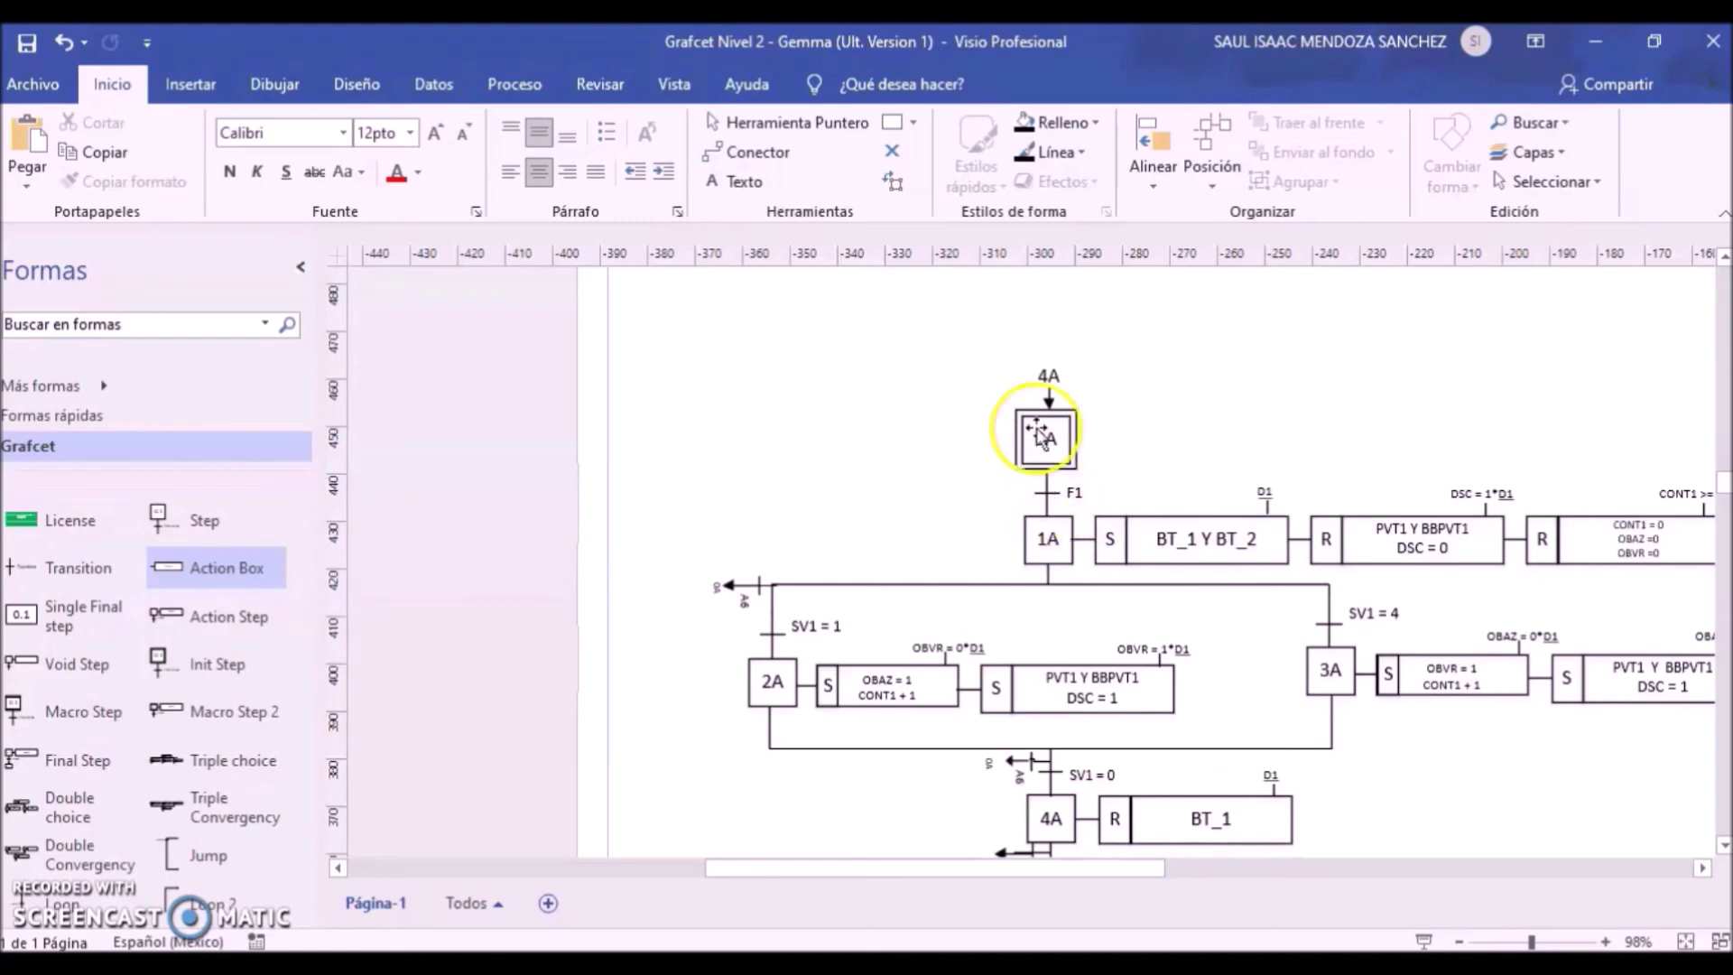
pyautogui.scroll(-10, 1199, 560)
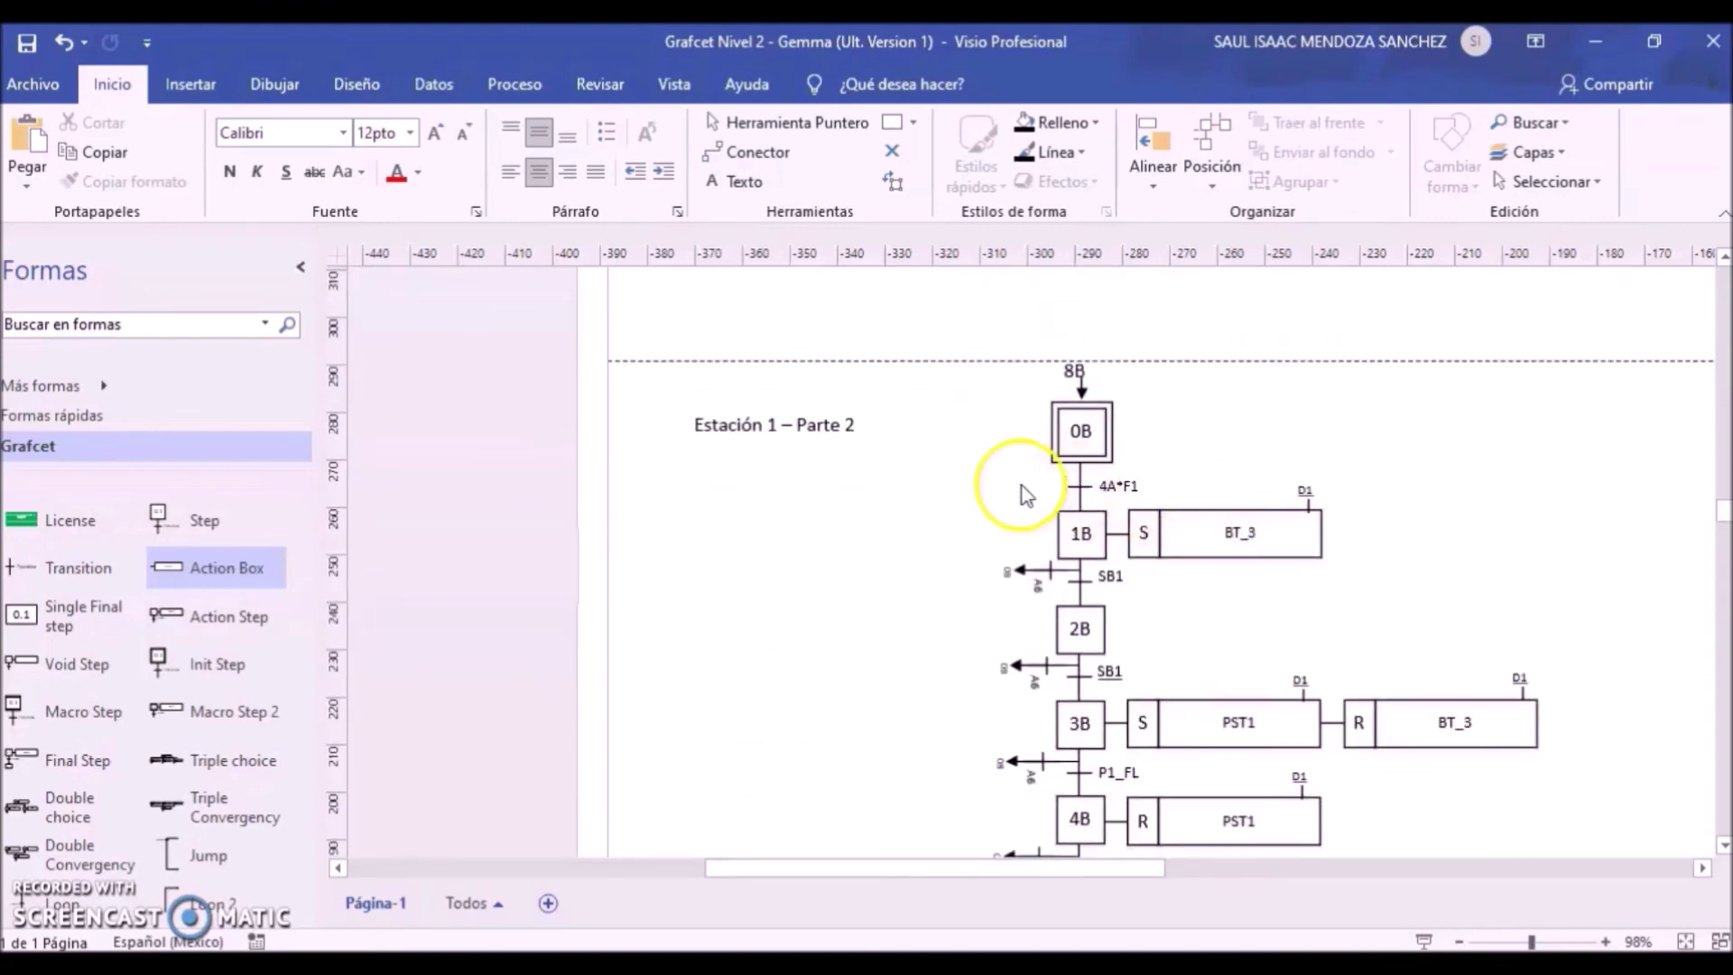
pyautogui.scroll(-11, 1173, 501)
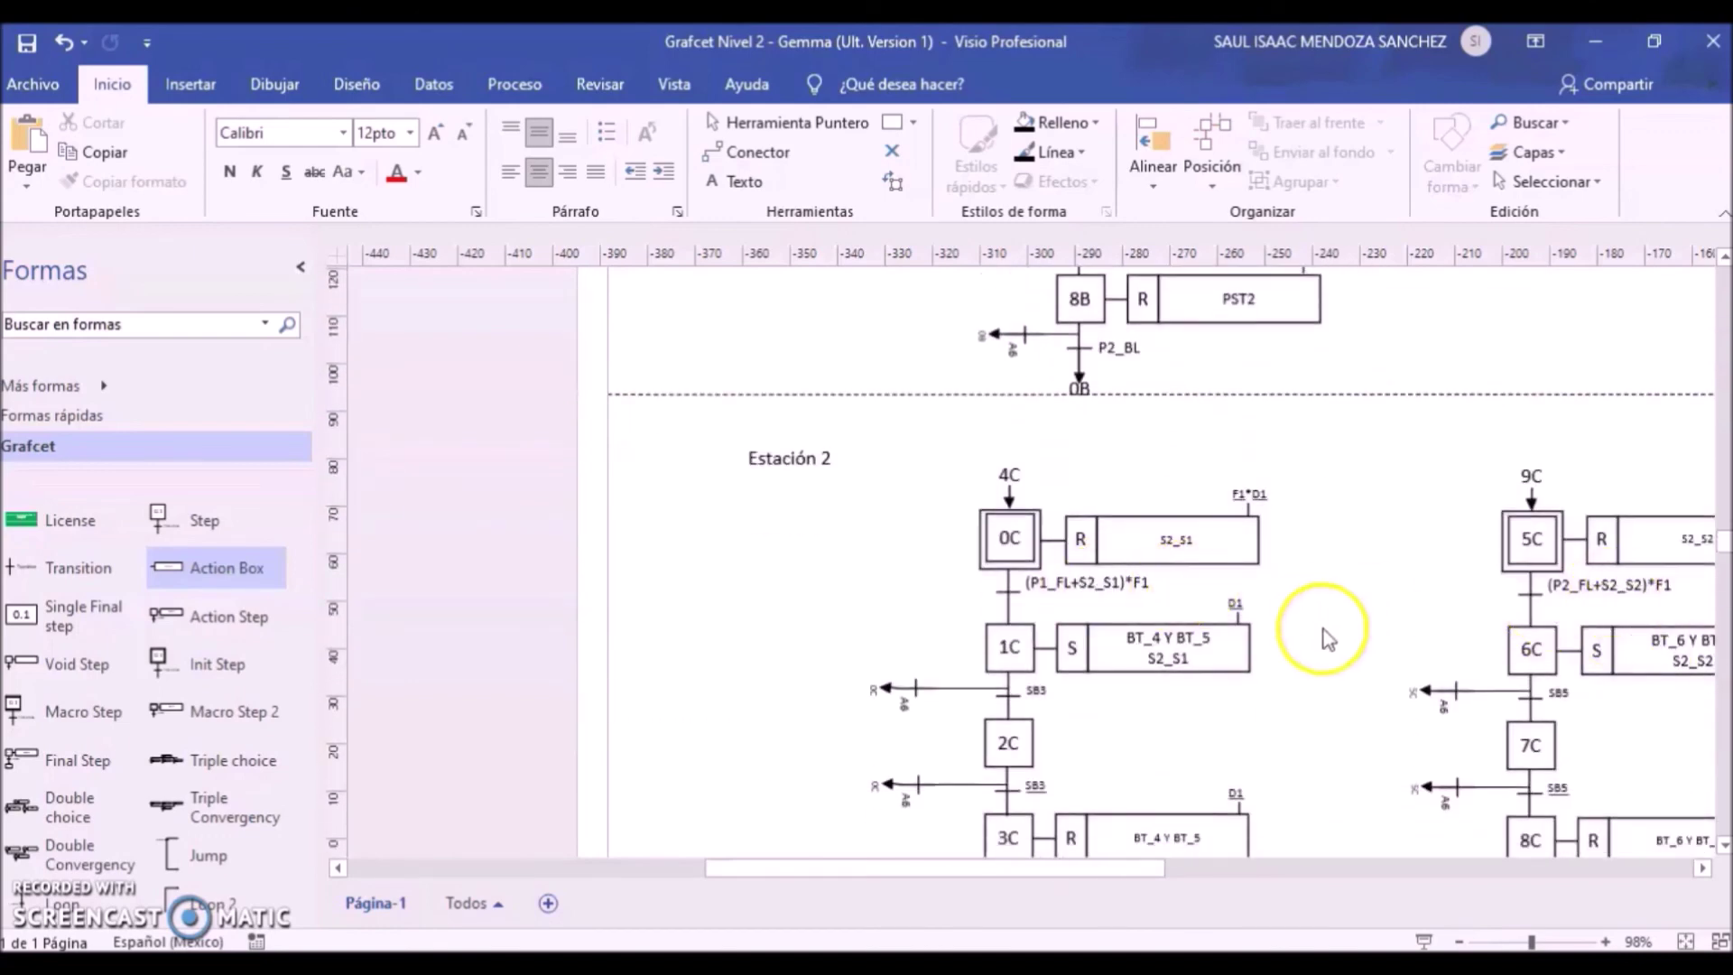
pyautogui.scroll(-12, 1327, 638)
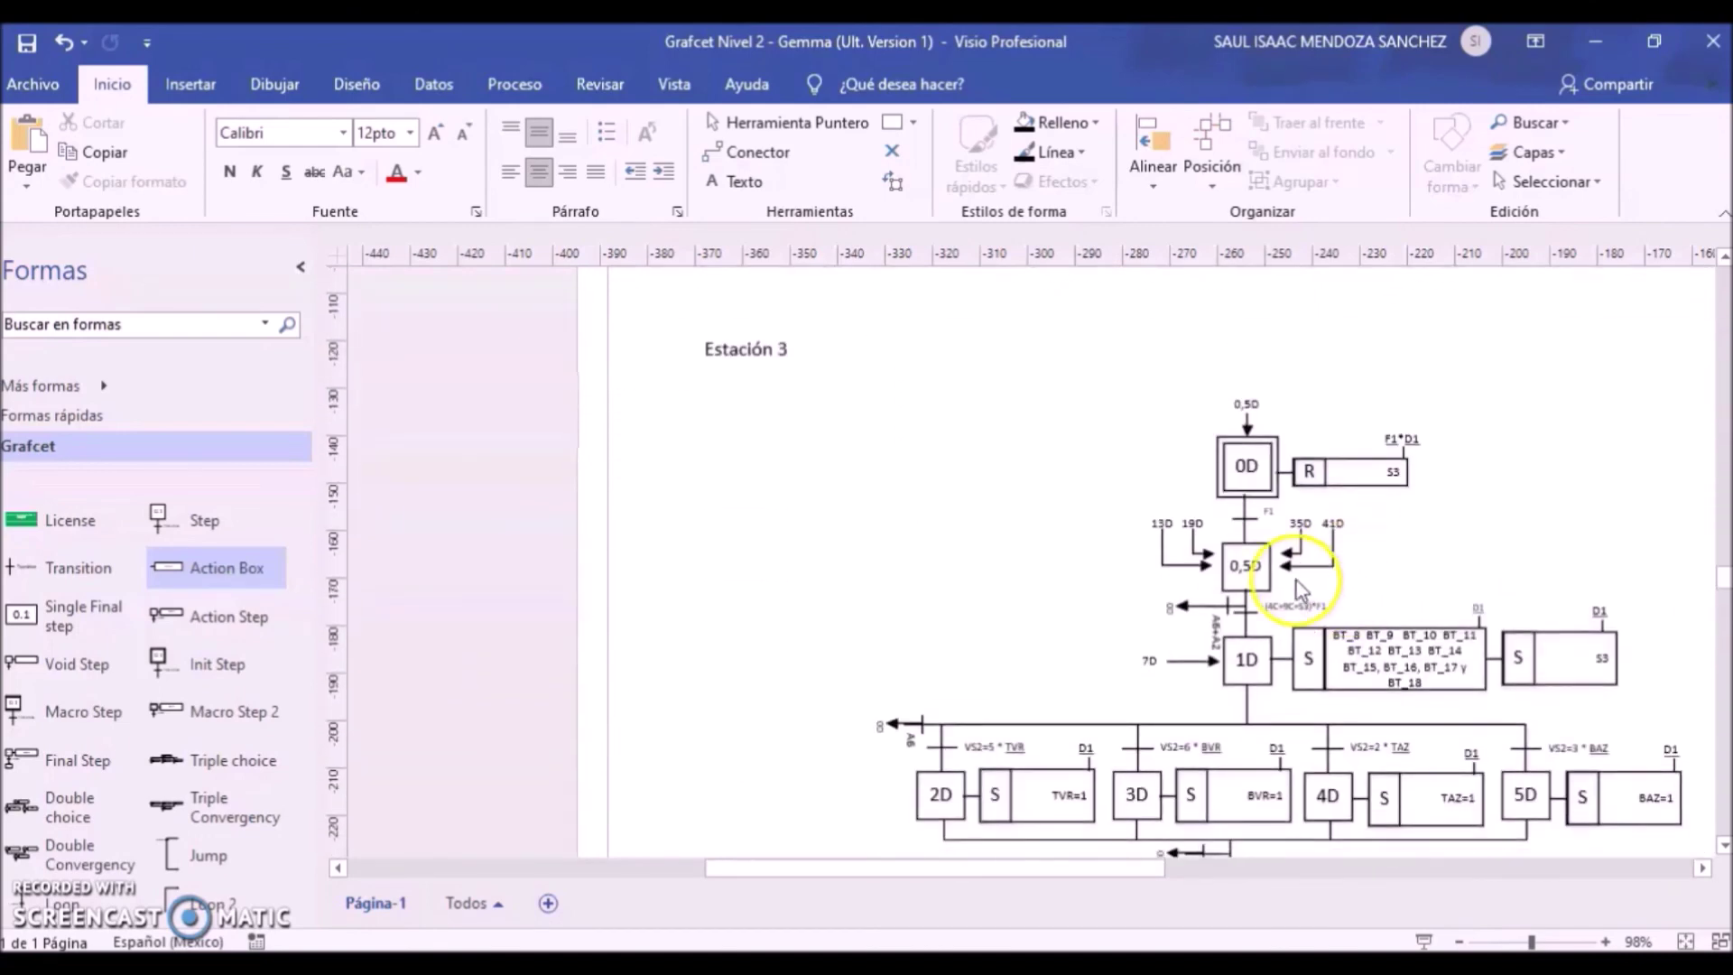
pyautogui.click(1556, 943)
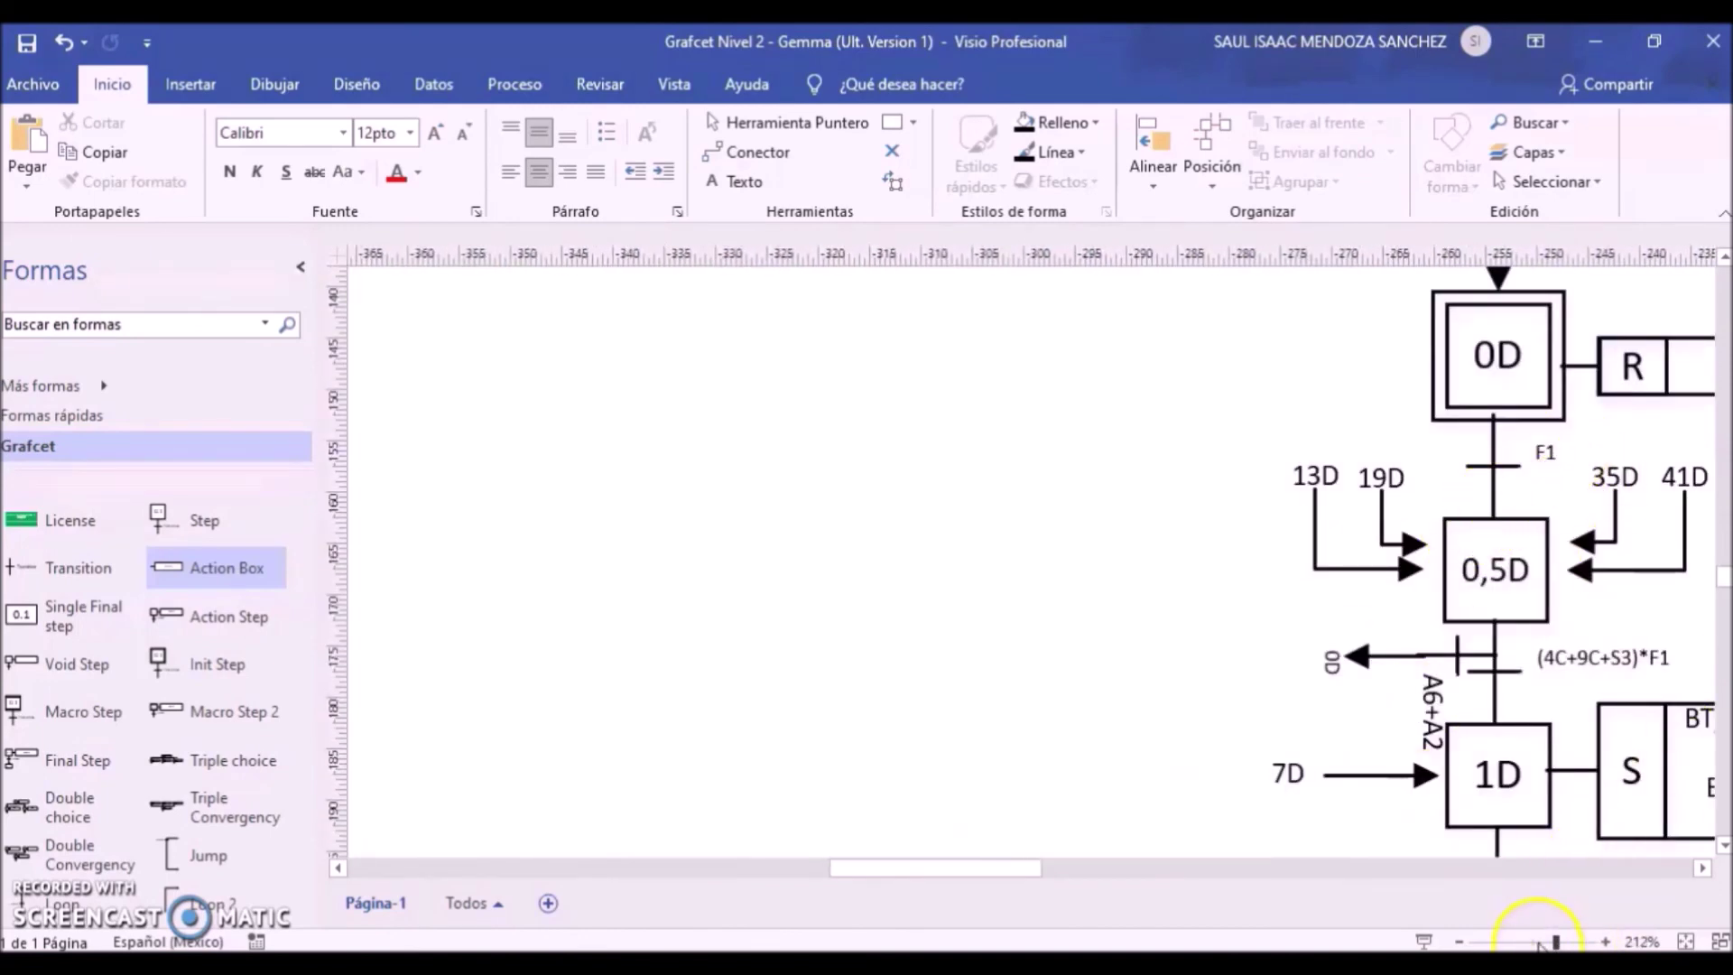
# Step: Return to the GEMMA operating-mode chart and examine the paths from A1 through F1 and D1 to A6
pyautogui.scroll(15, 1419, 648)
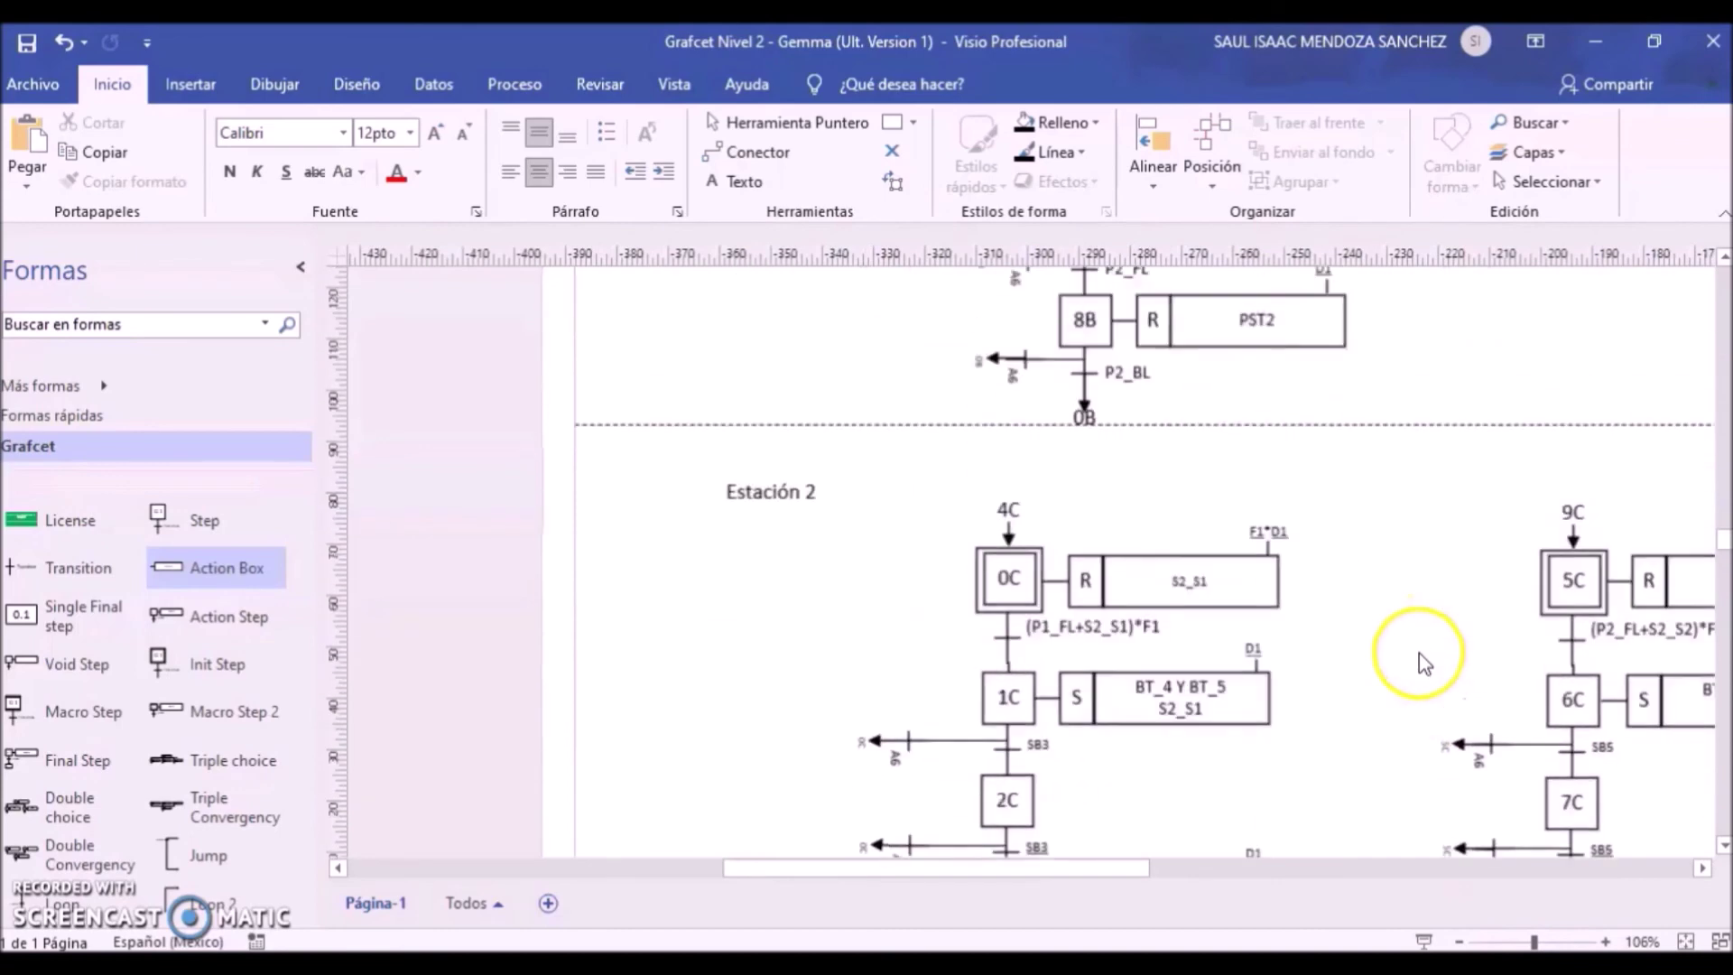
pyautogui.scroll(15, 1416, 655)
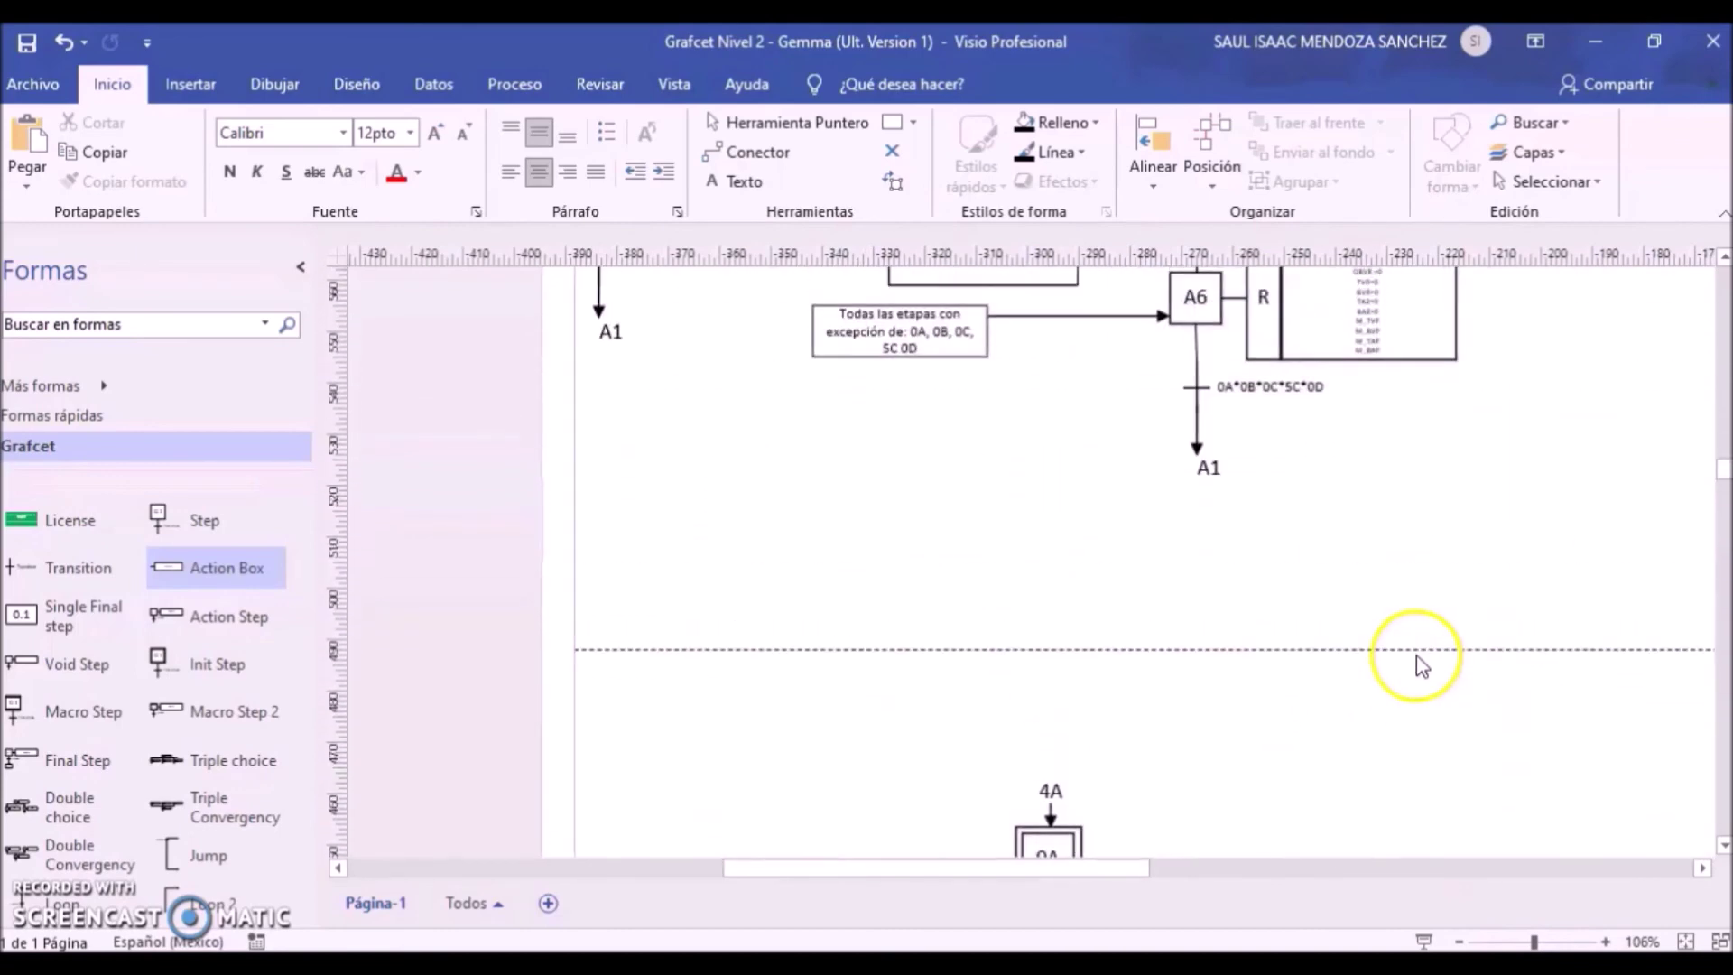
pyautogui.scroll(5, 1416, 664)
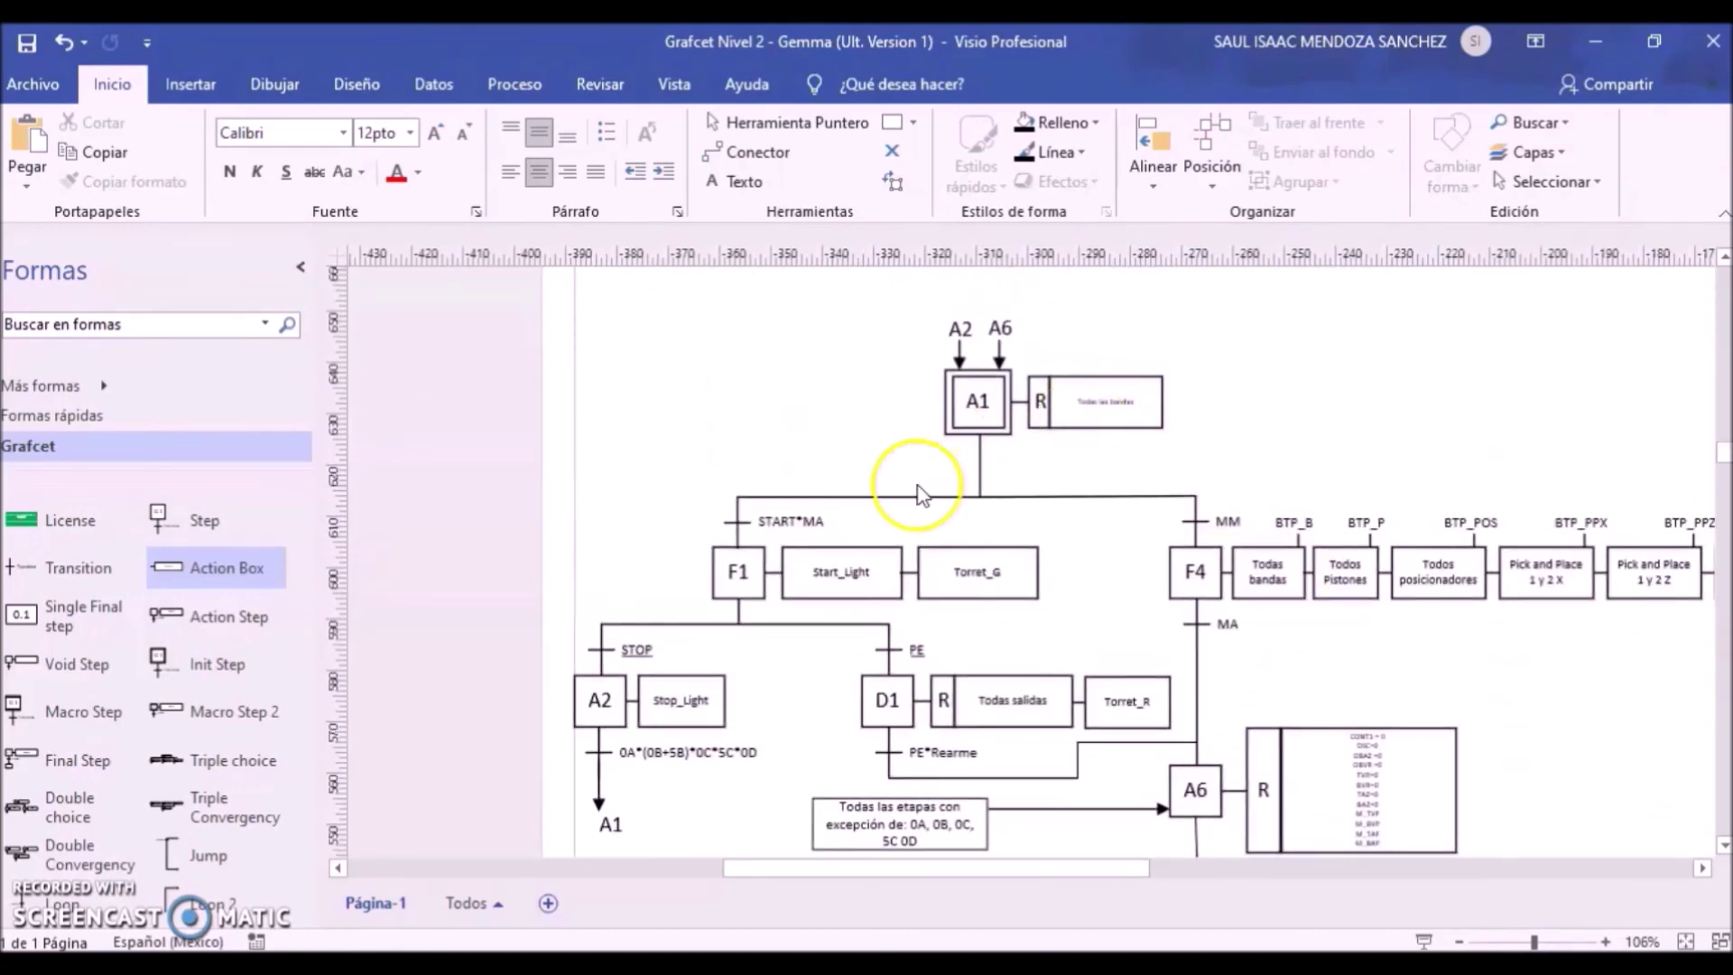
pyautogui.scroll(-10, 918, 650)
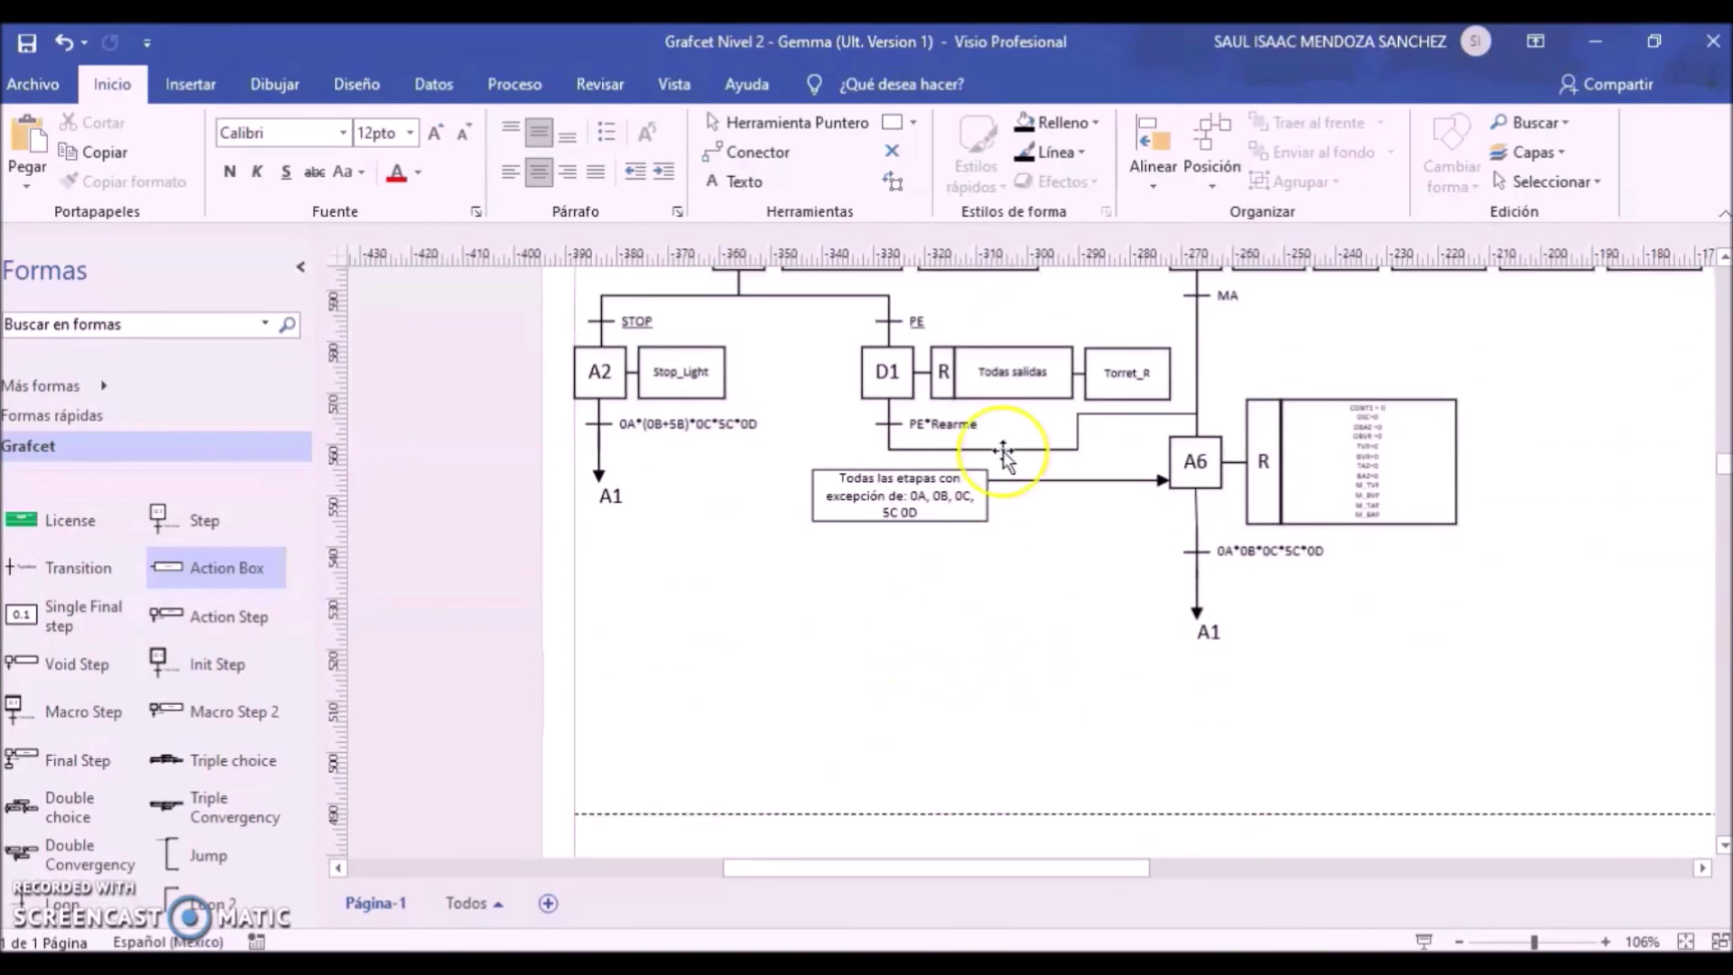
# Step: Inspect the A6 exit branches in both parts of Estación 1, looking closely at steps 3B to 6B
pyautogui.scroll(-20, 1300, 542)
pyautogui.scroll(1, 815, 519)
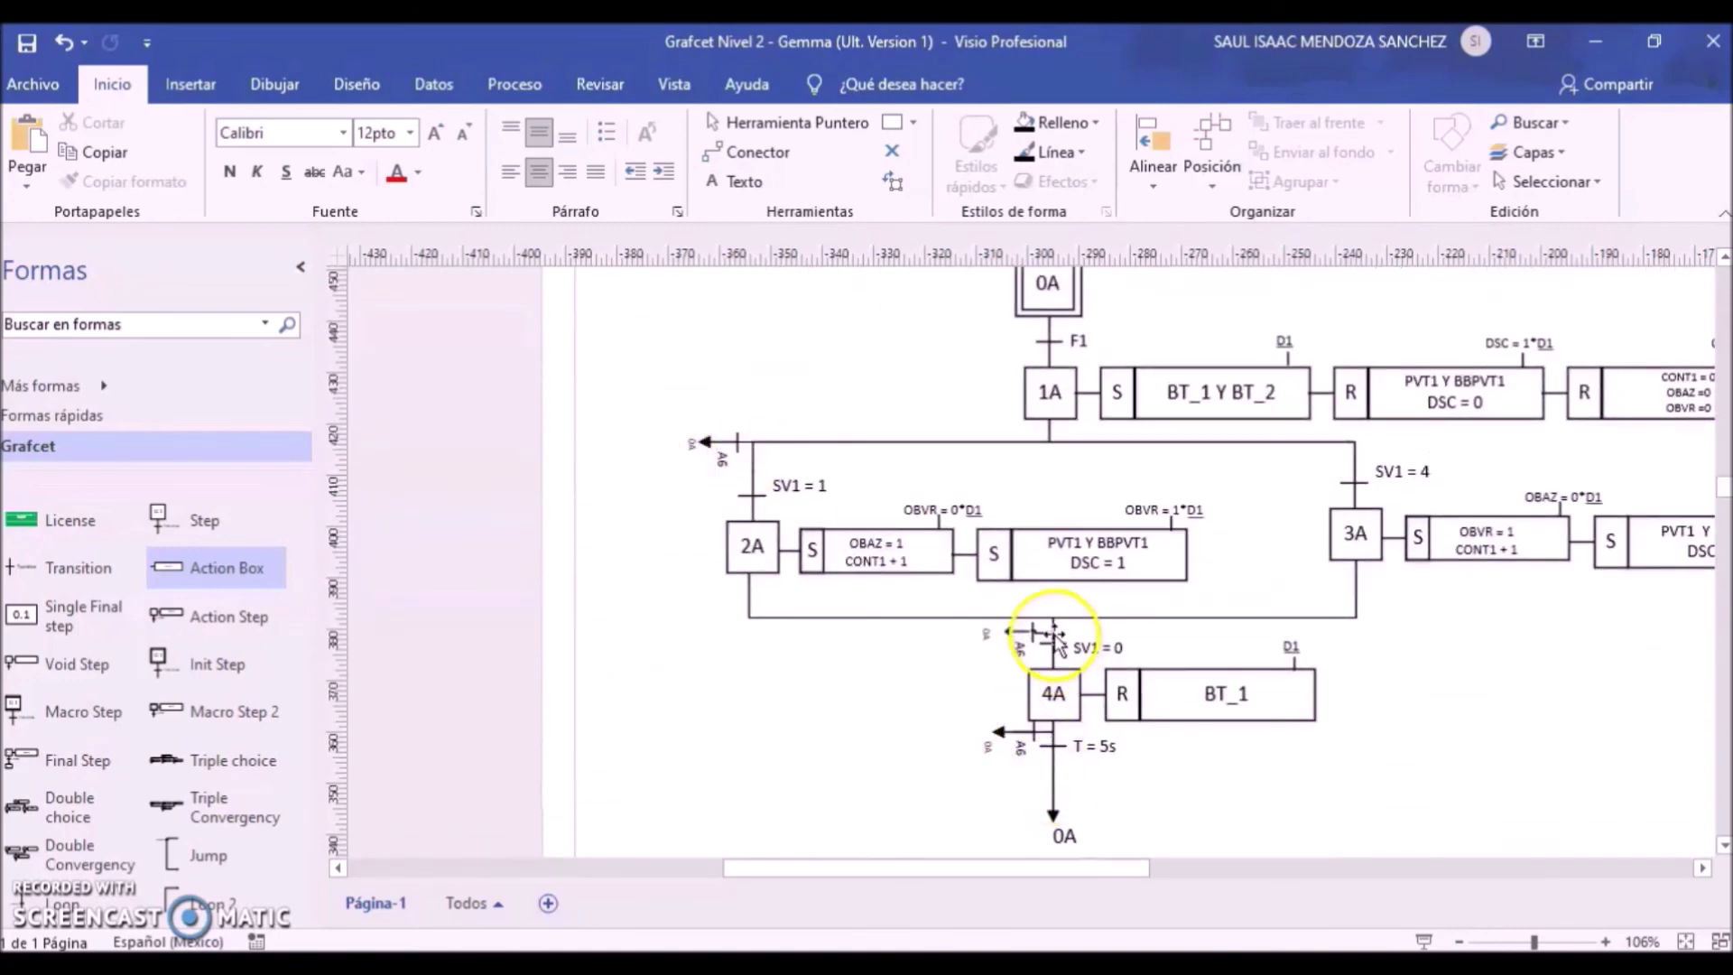
pyautogui.scroll(-10, 1191, 722)
pyautogui.scroll(-15, 1186, 713)
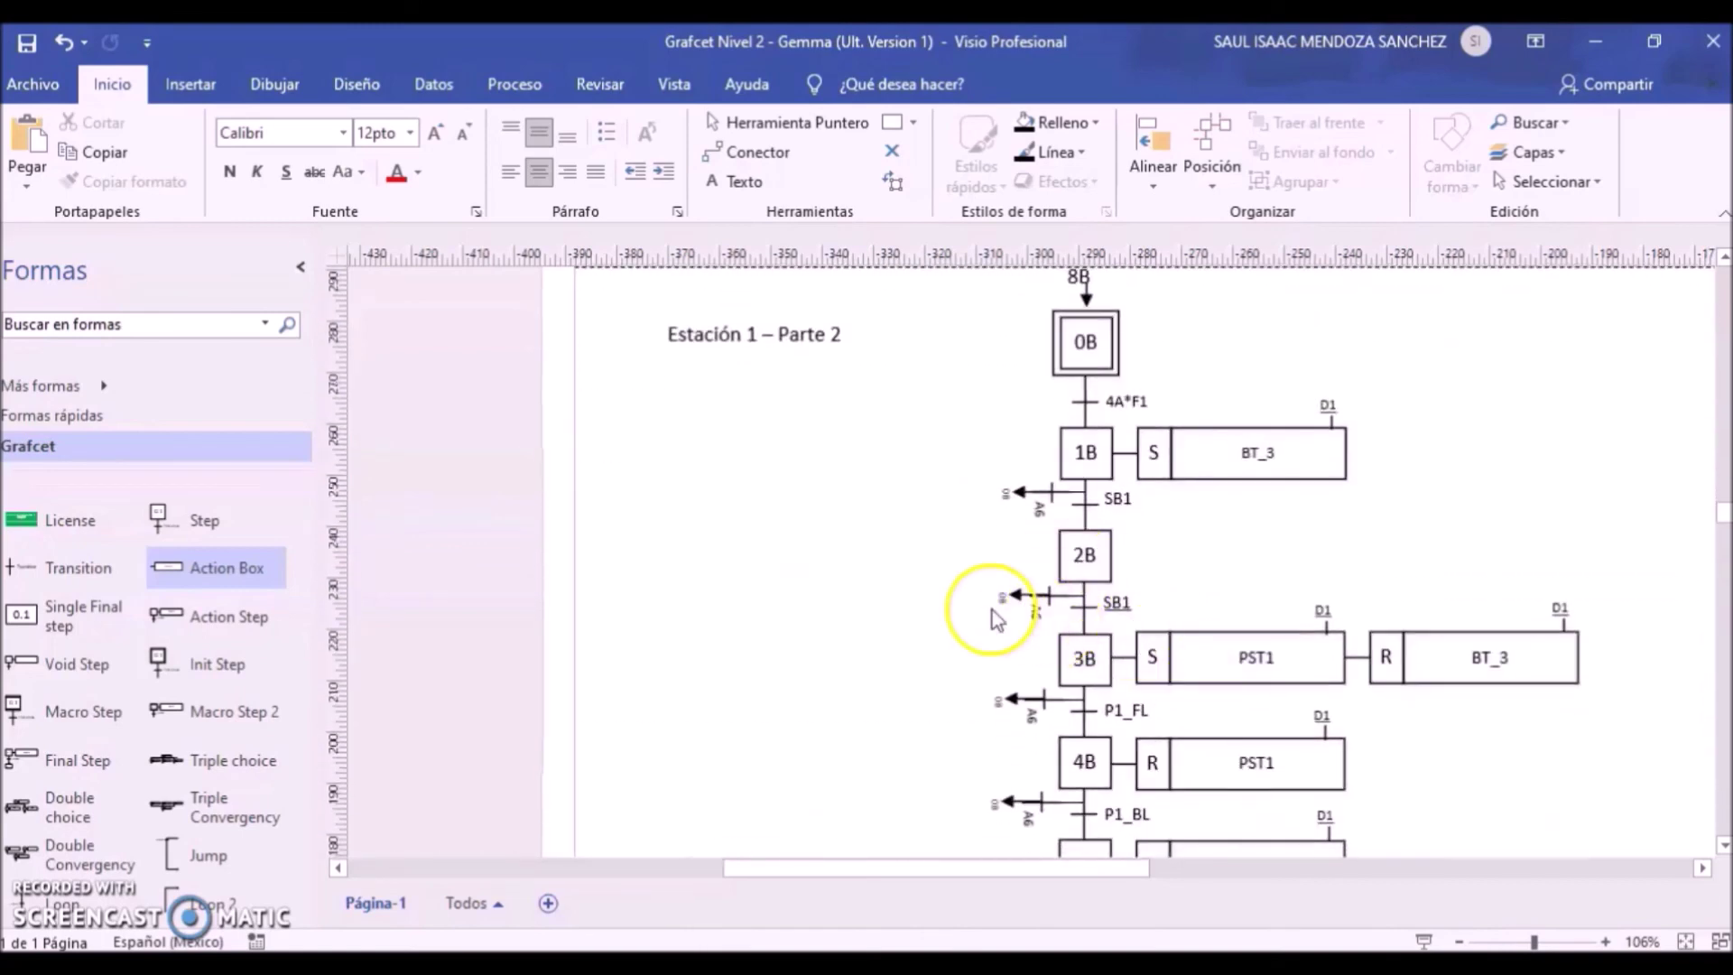
pyautogui.scroll(-8, 1038, 586)
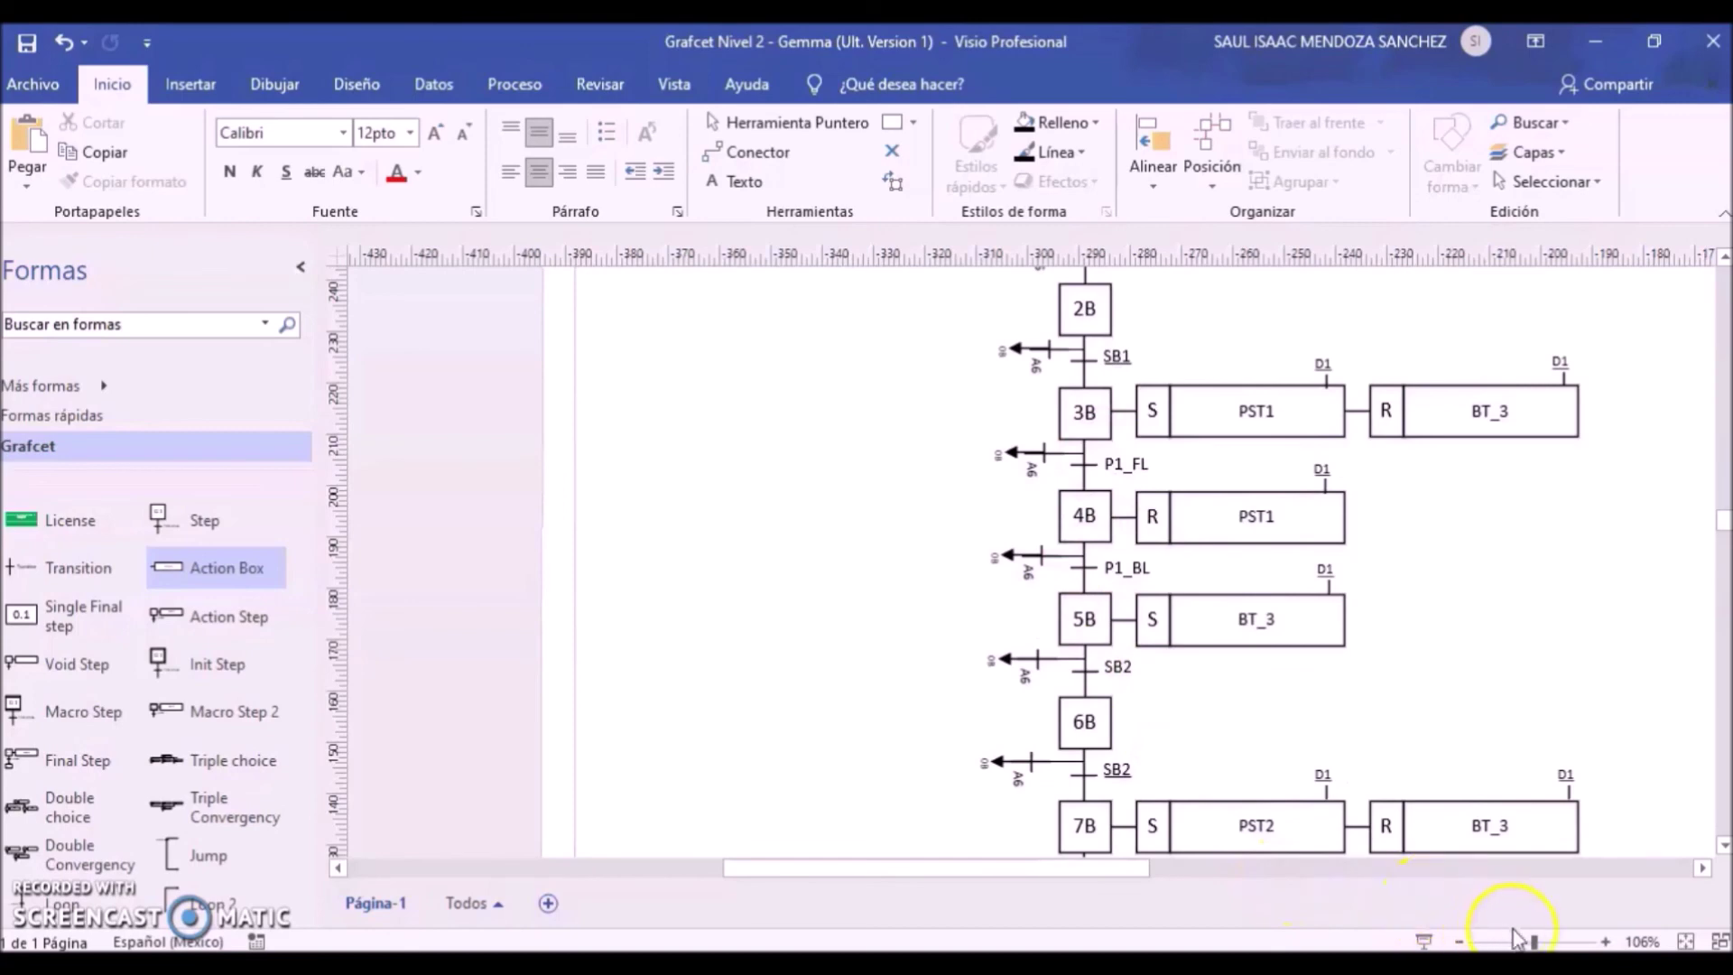
pyautogui.moveTo(1534, 941); pyautogui.dragTo(1549, 941)
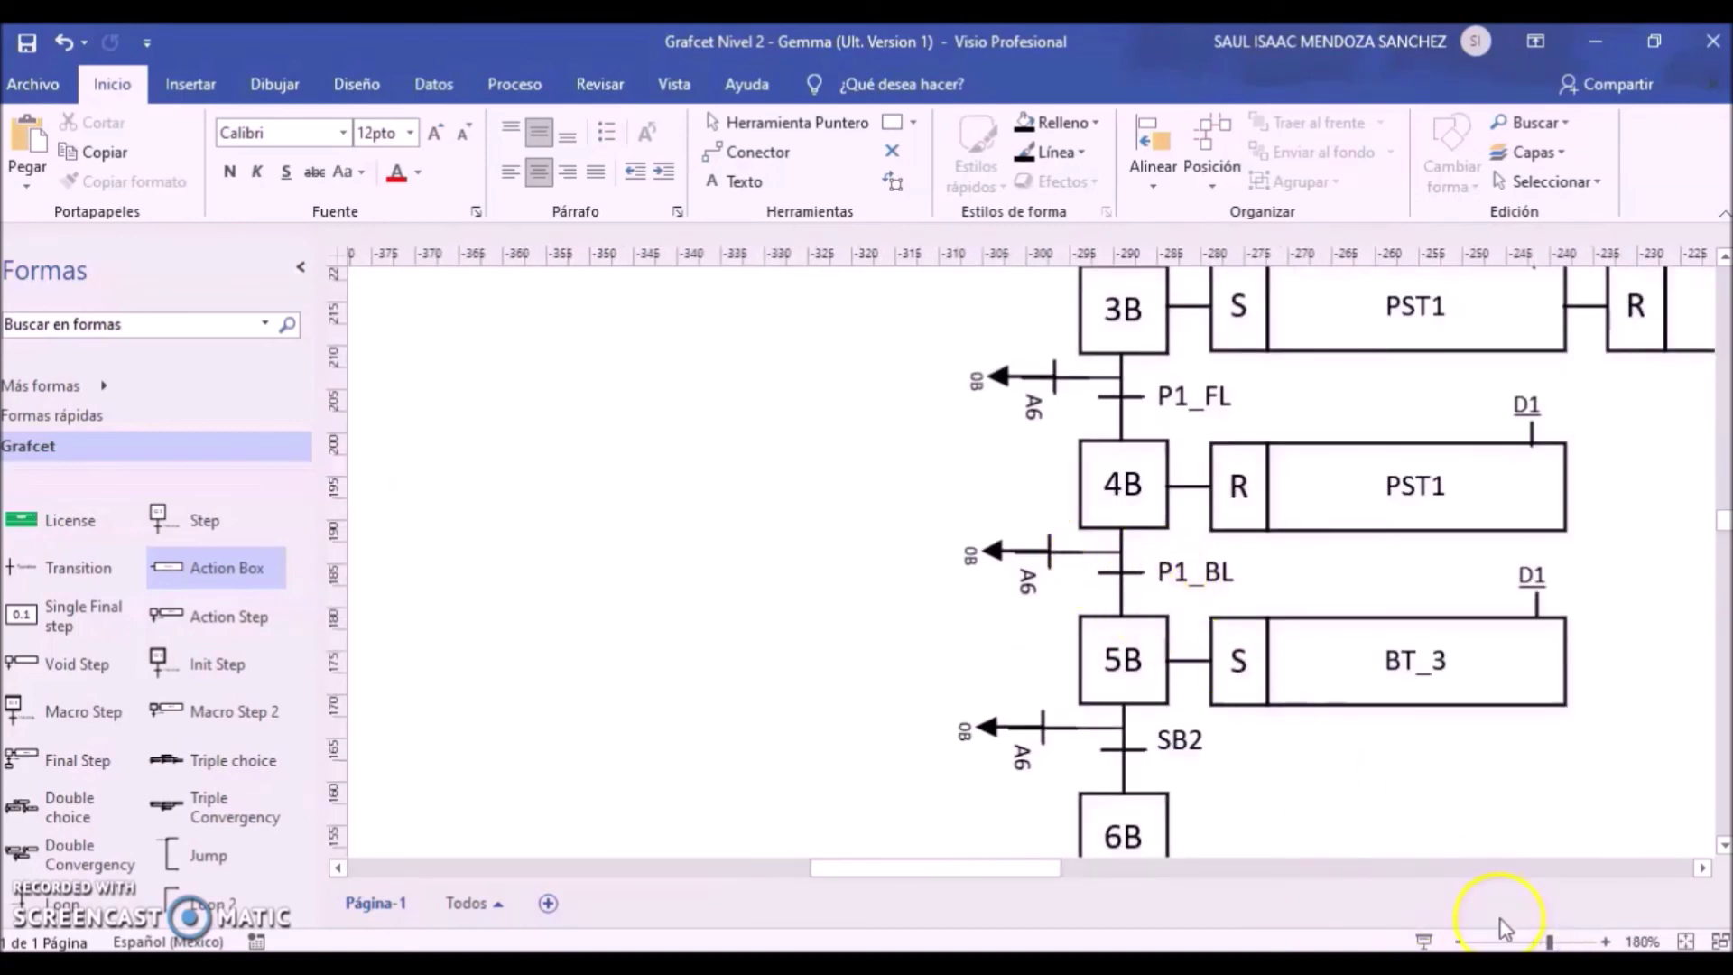
# Step: Examine step A6 of the GEMMA chart, including its reset action list and the transition to A1
pyautogui.click(1535, 941)
pyautogui.scroll(-15, 1354, 641)
pyautogui.scroll(3, 1358, 623)
pyautogui.scroll(-5, 1362, 632)
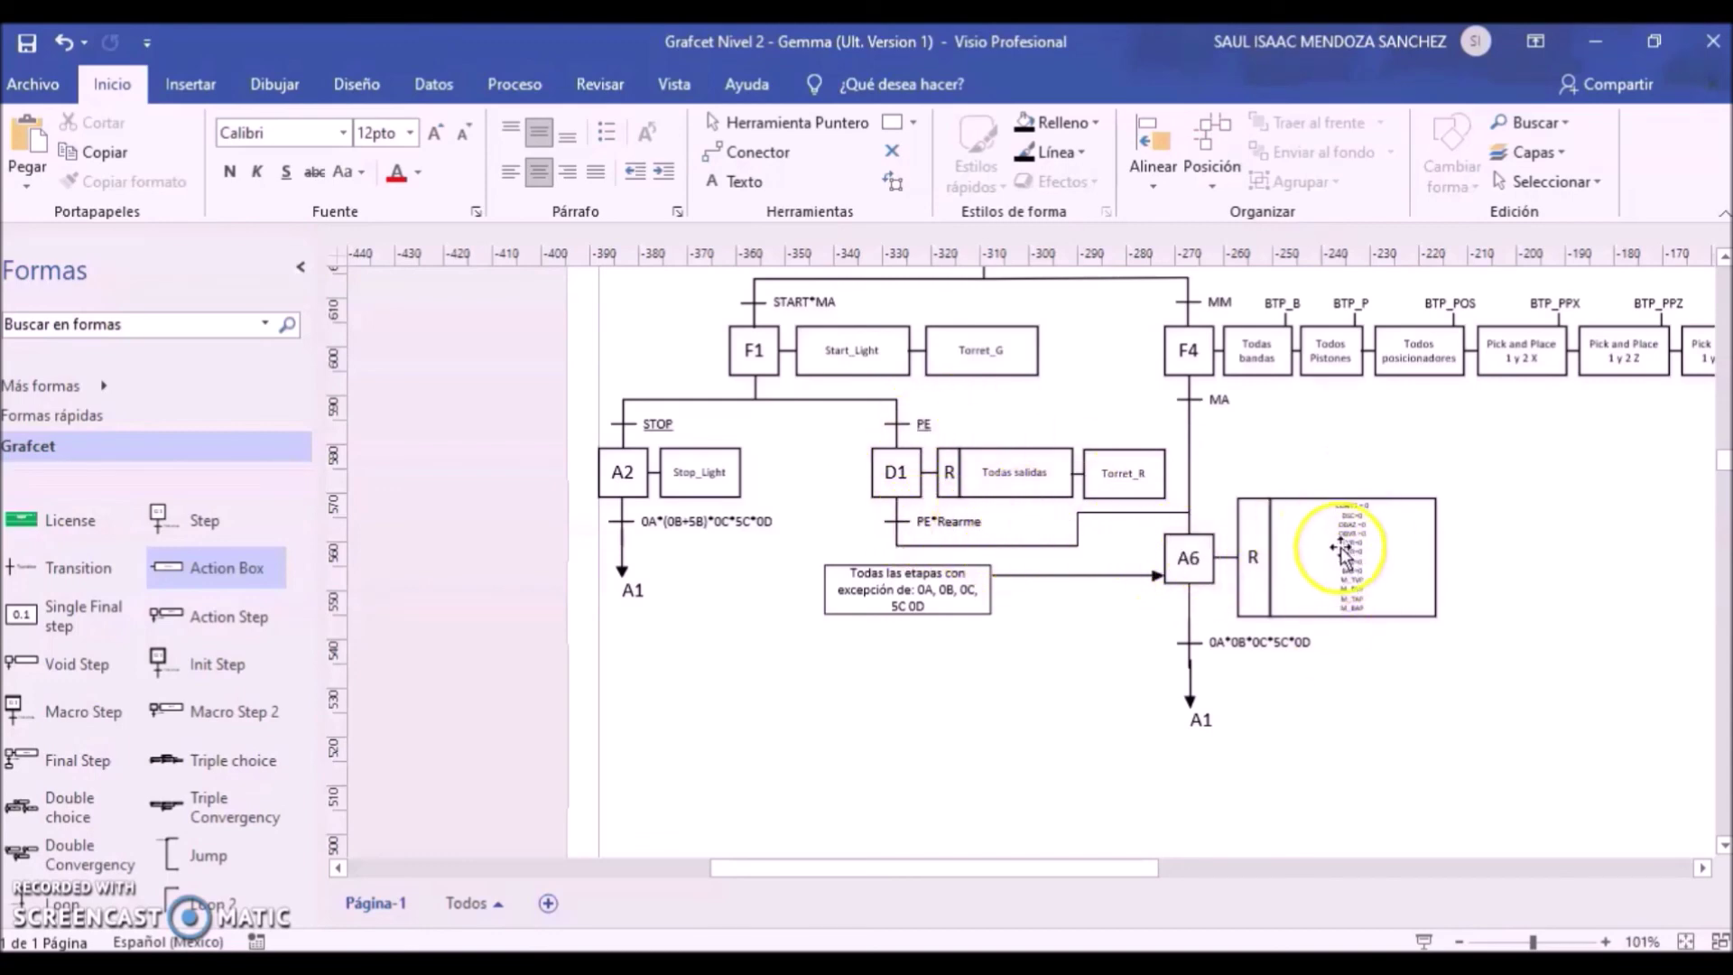
# Step: Trace the A6 jumps back to 0A and 0B in Estación 1, inspecting the branches around steps 4B and 5B closely
pyautogui.scroll(-10, 1363, 564)
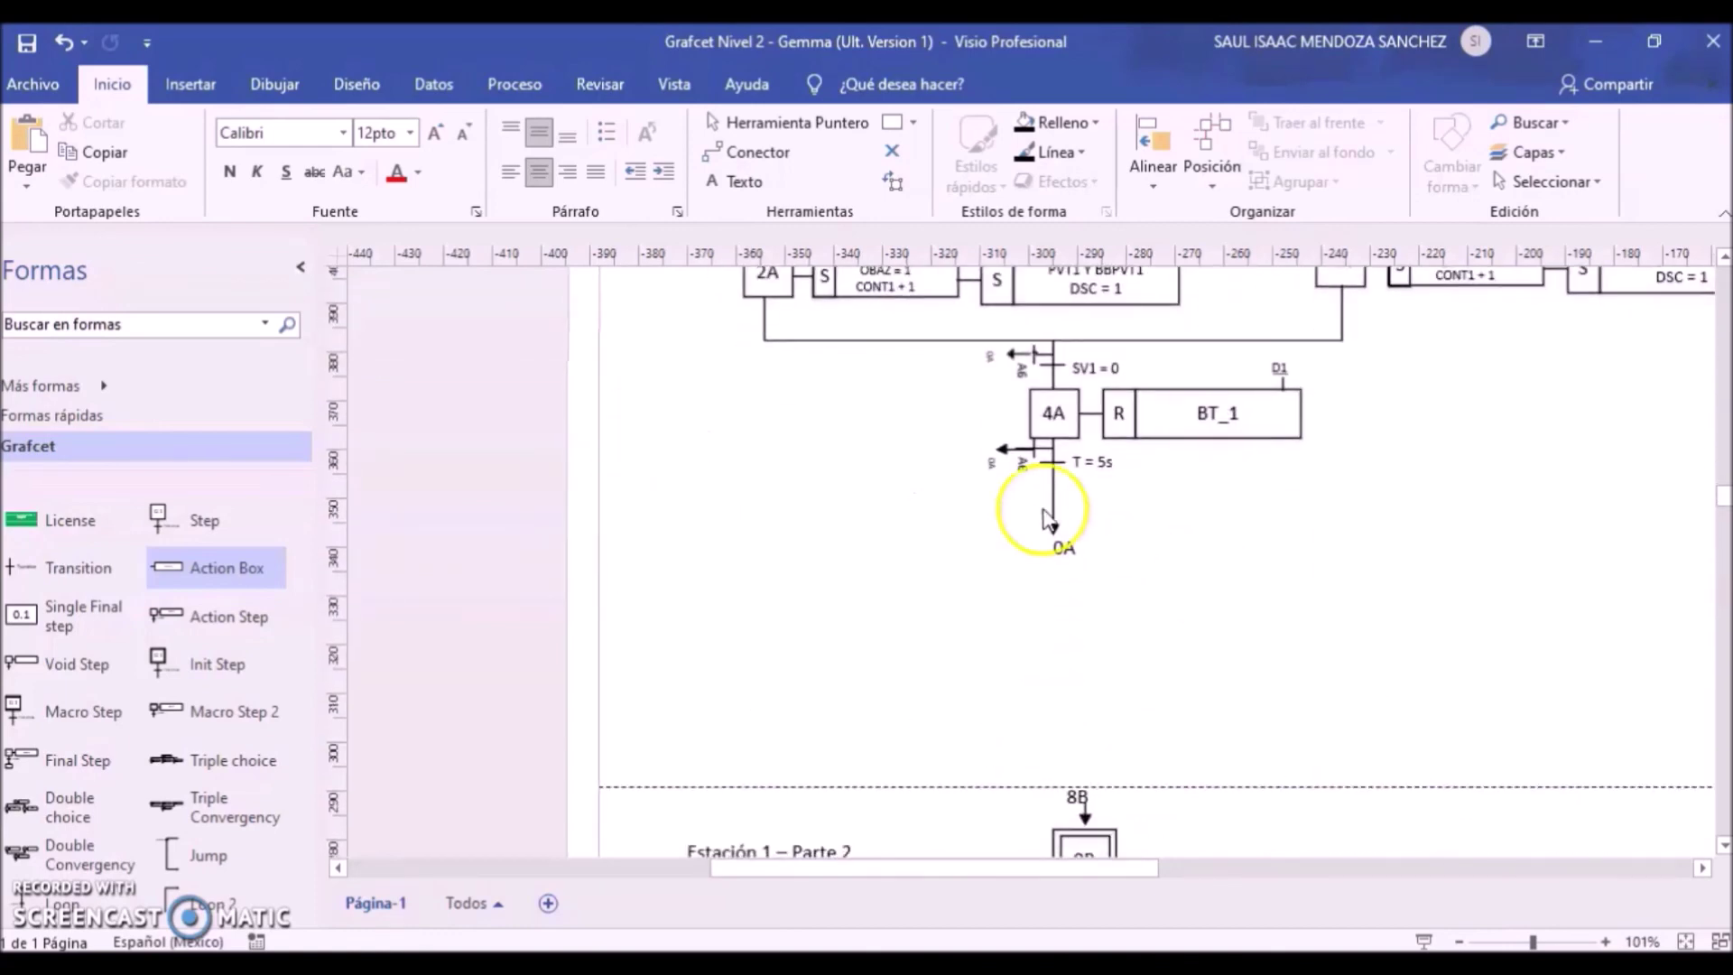
pyautogui.scroll(4, 1065, 533)
pyautogui.scroll(-2, 1110, 580)
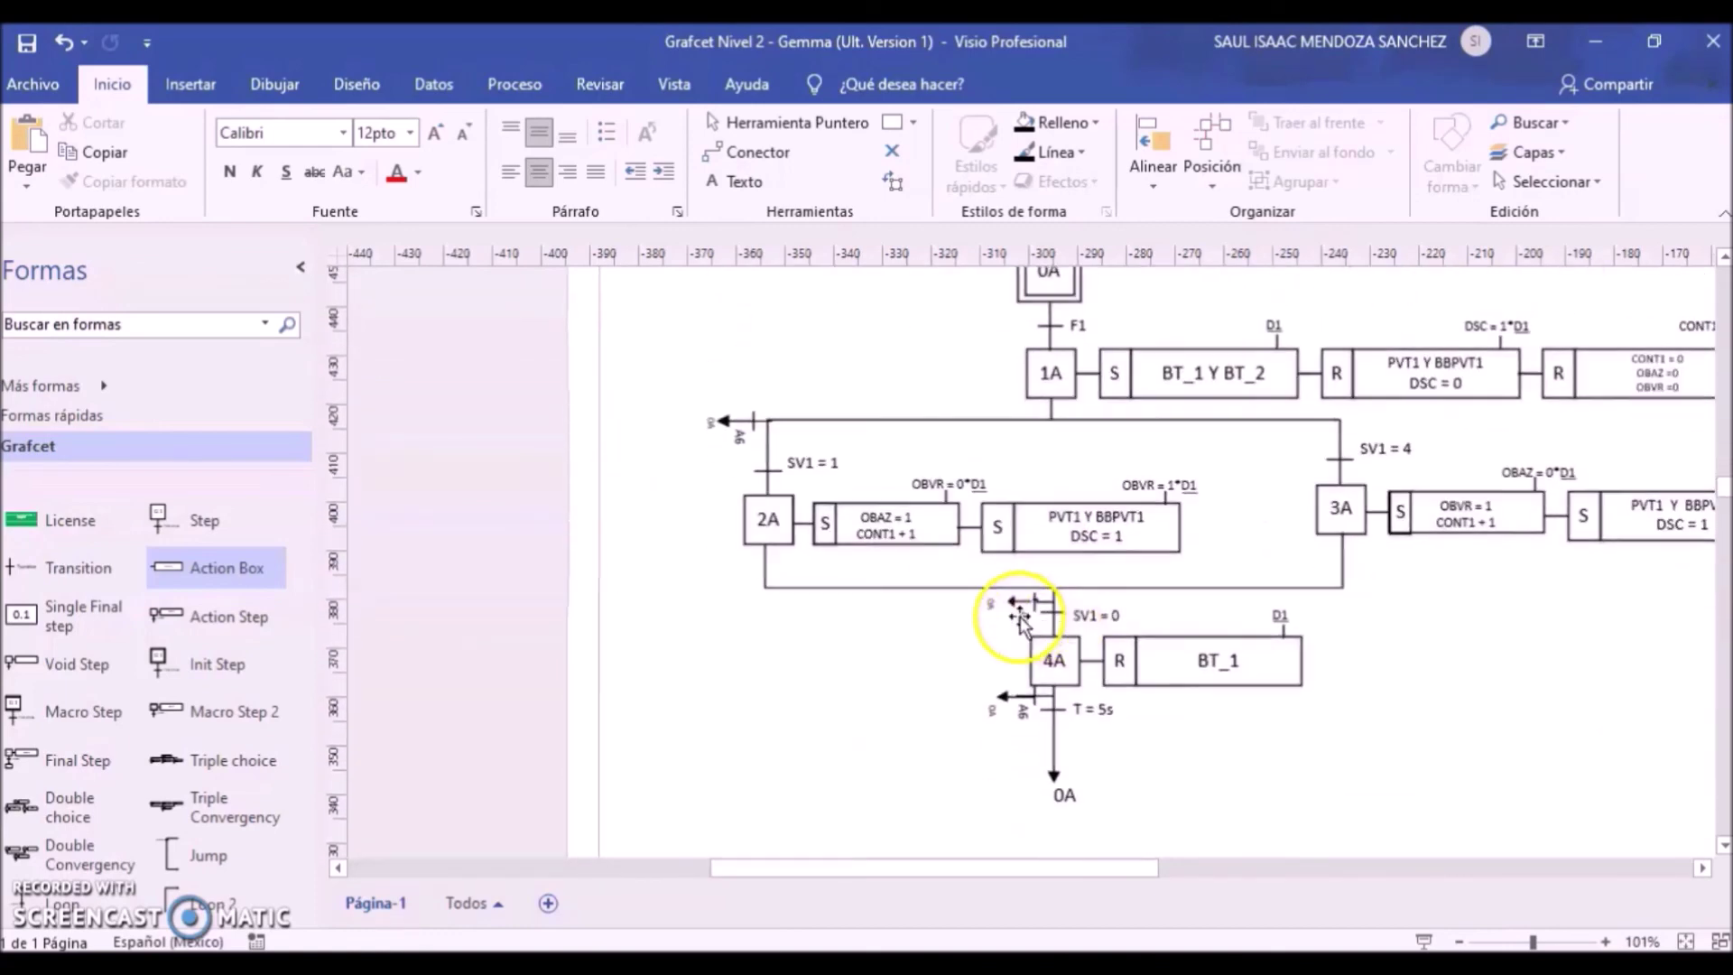
pyautogui.scroll(4, 1026, 620)
pyautogui.scroll(-12, 1201, 620)
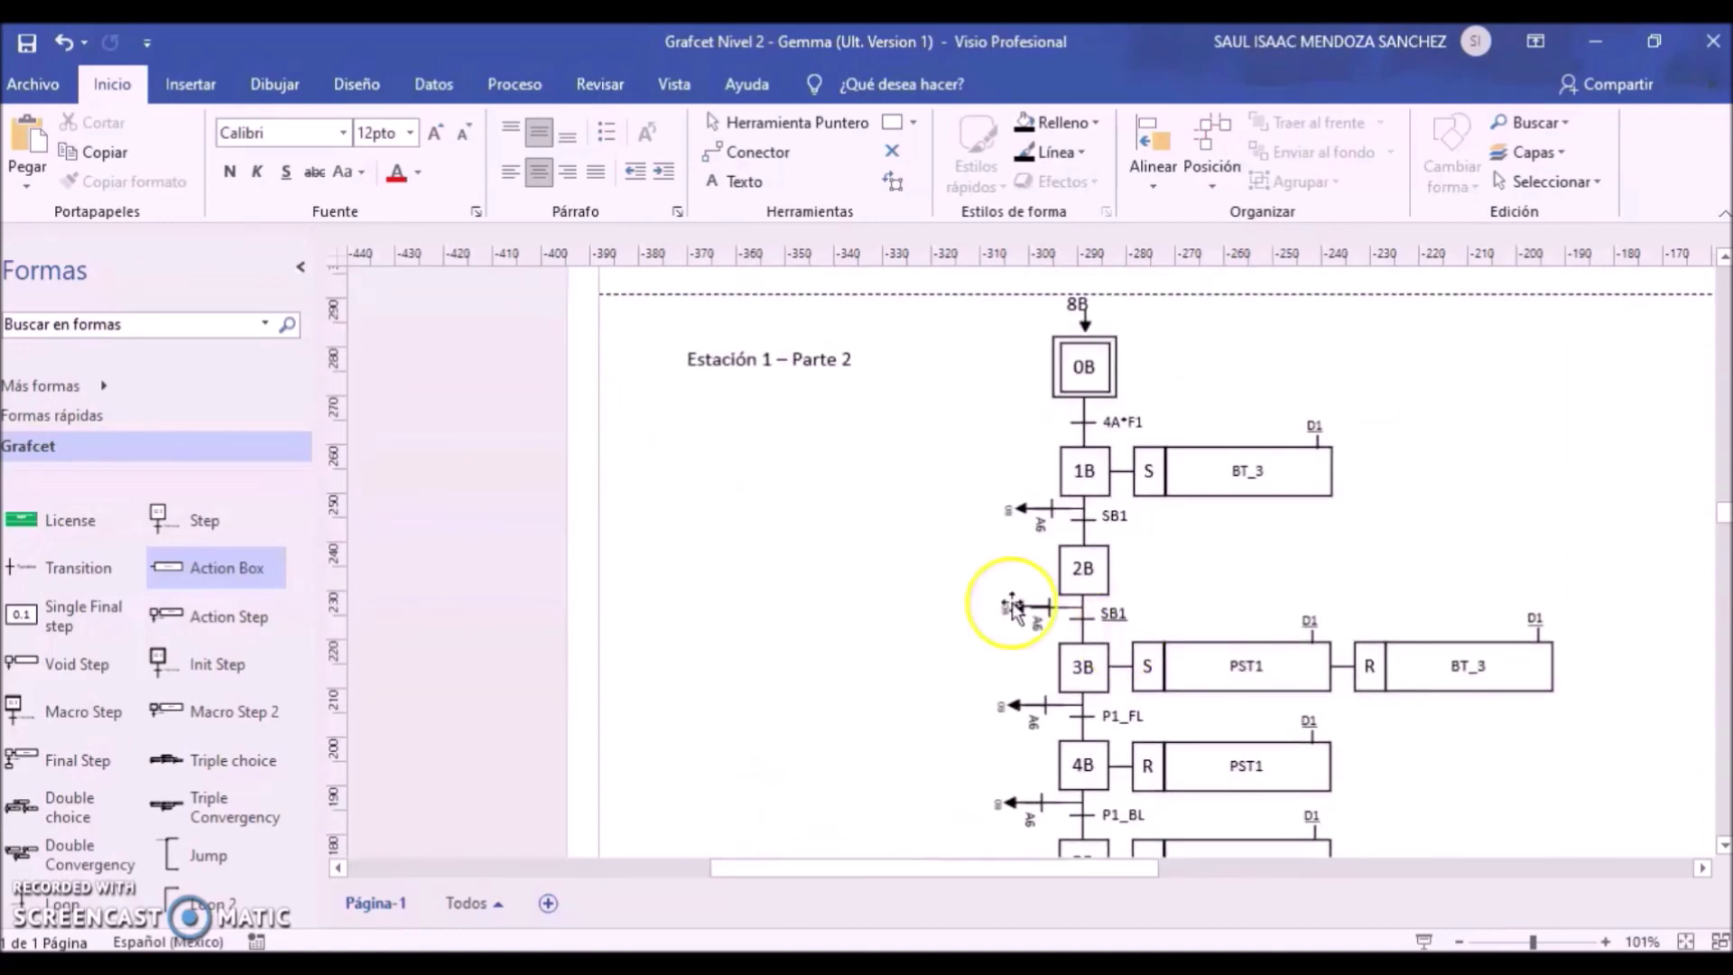
pyautogui.scroll(-1, 1277, 570)
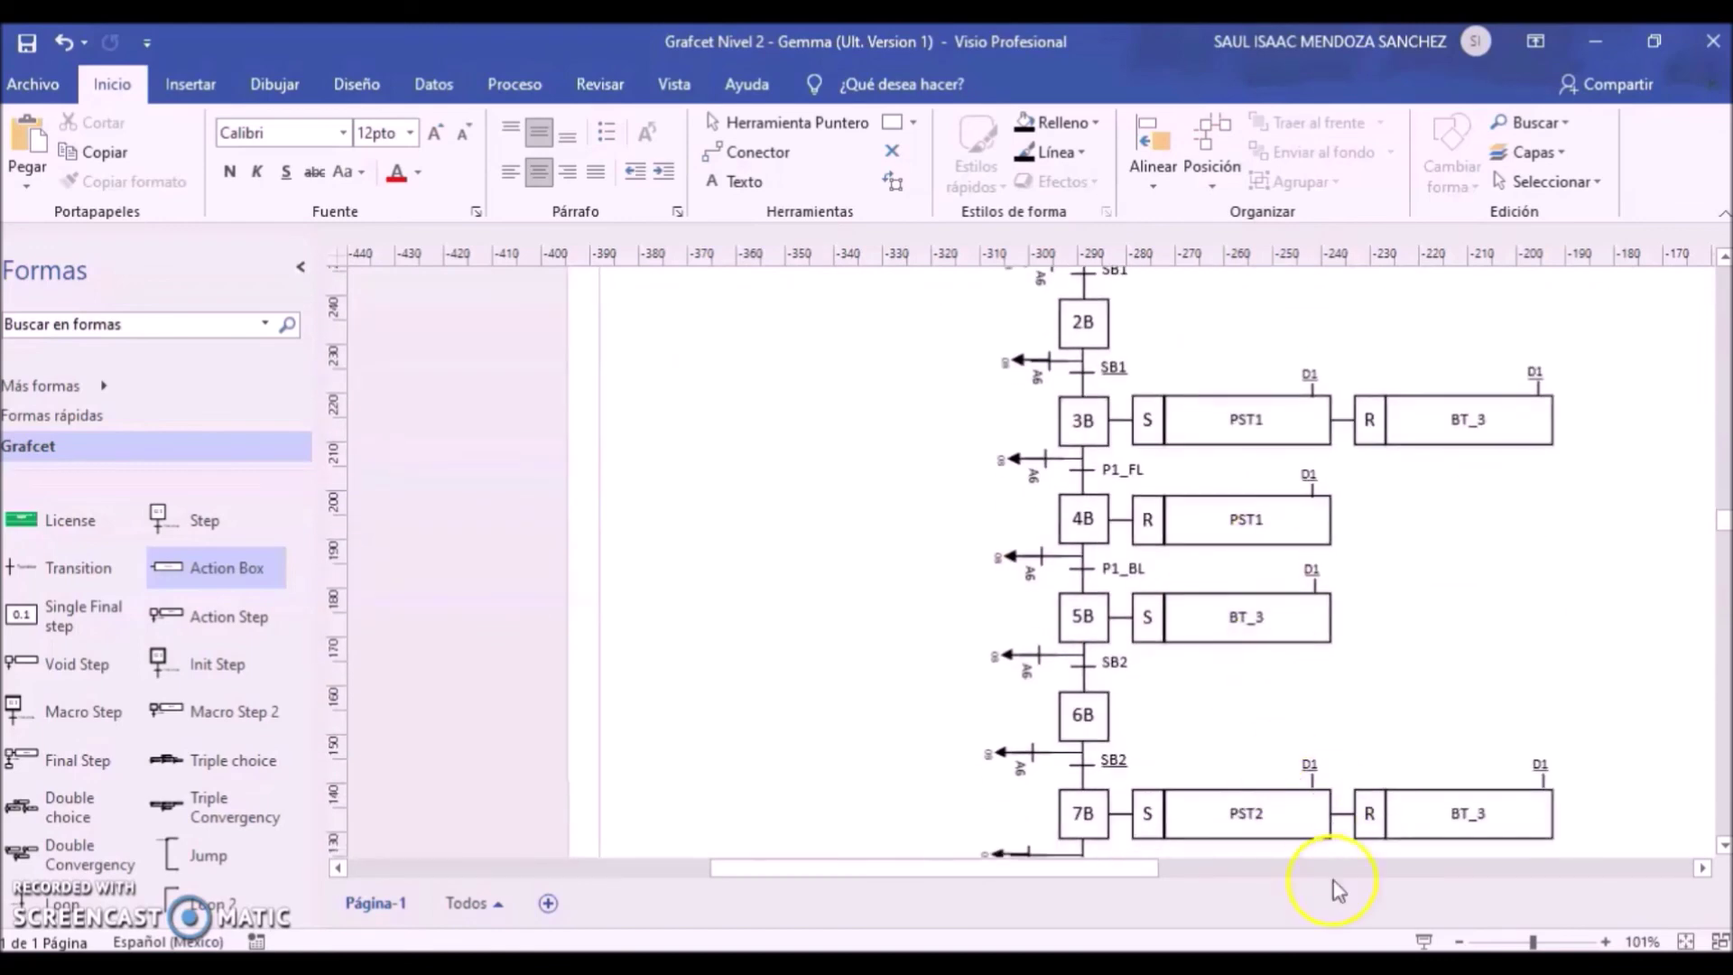
pyautogui.click(1548, 942)
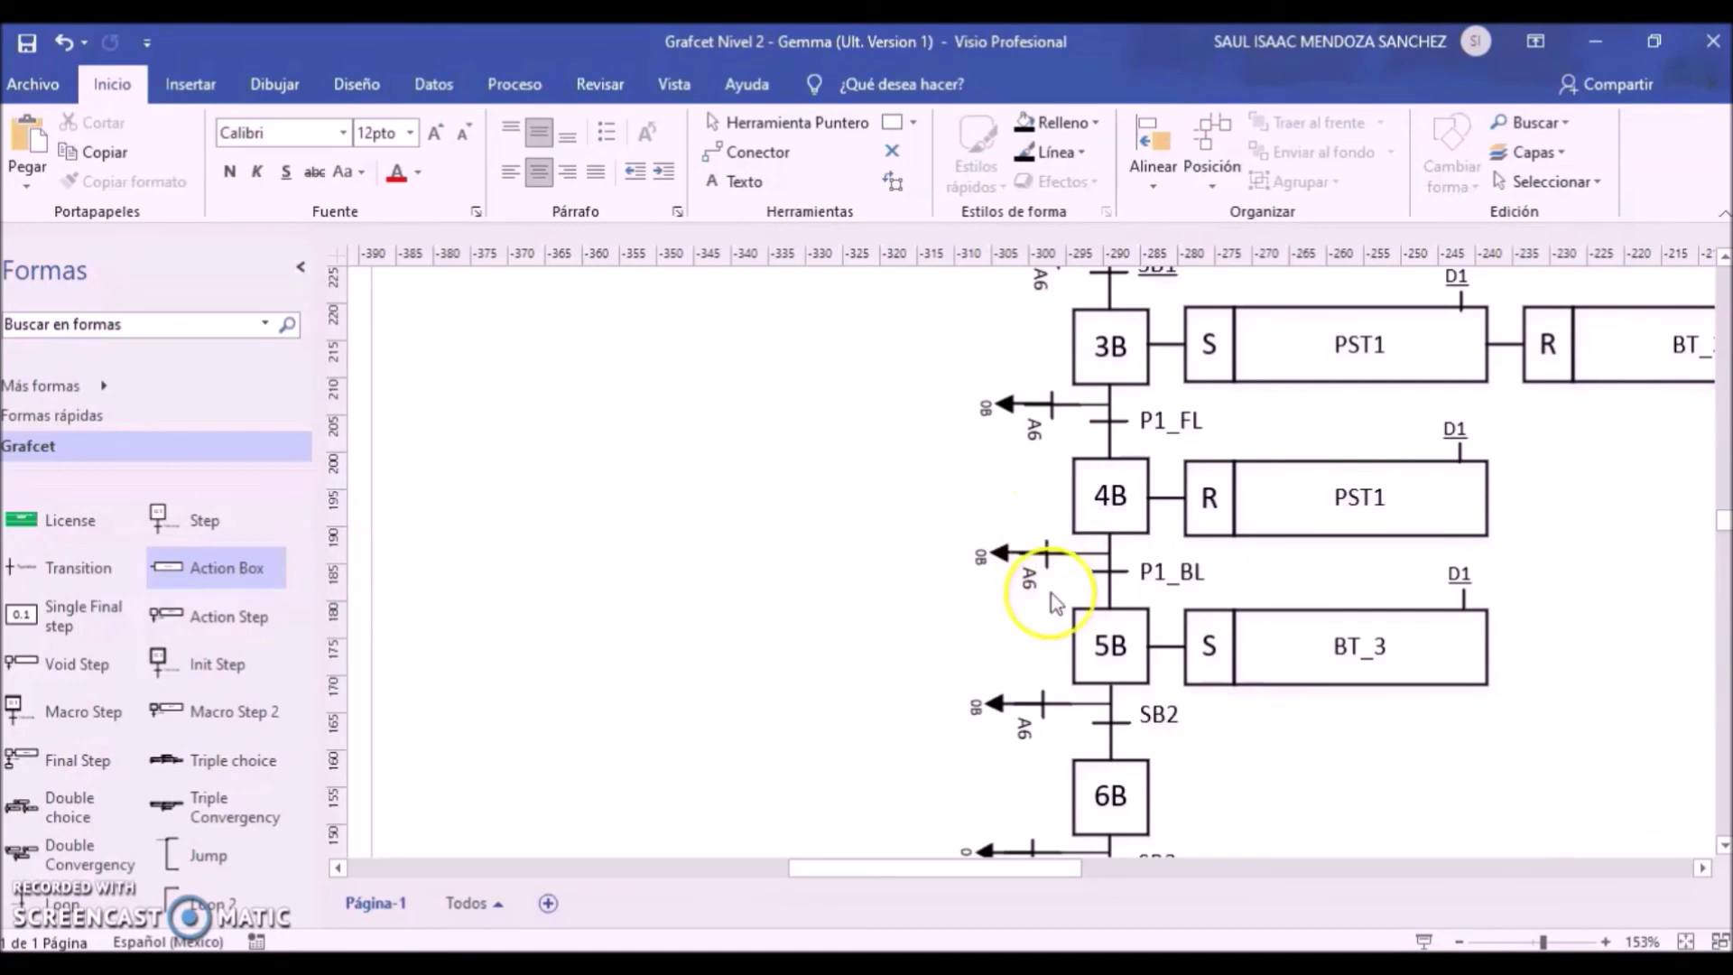
pyautogui.moveTo(1047, 569); pyautogui.dragTo(1020, 584)
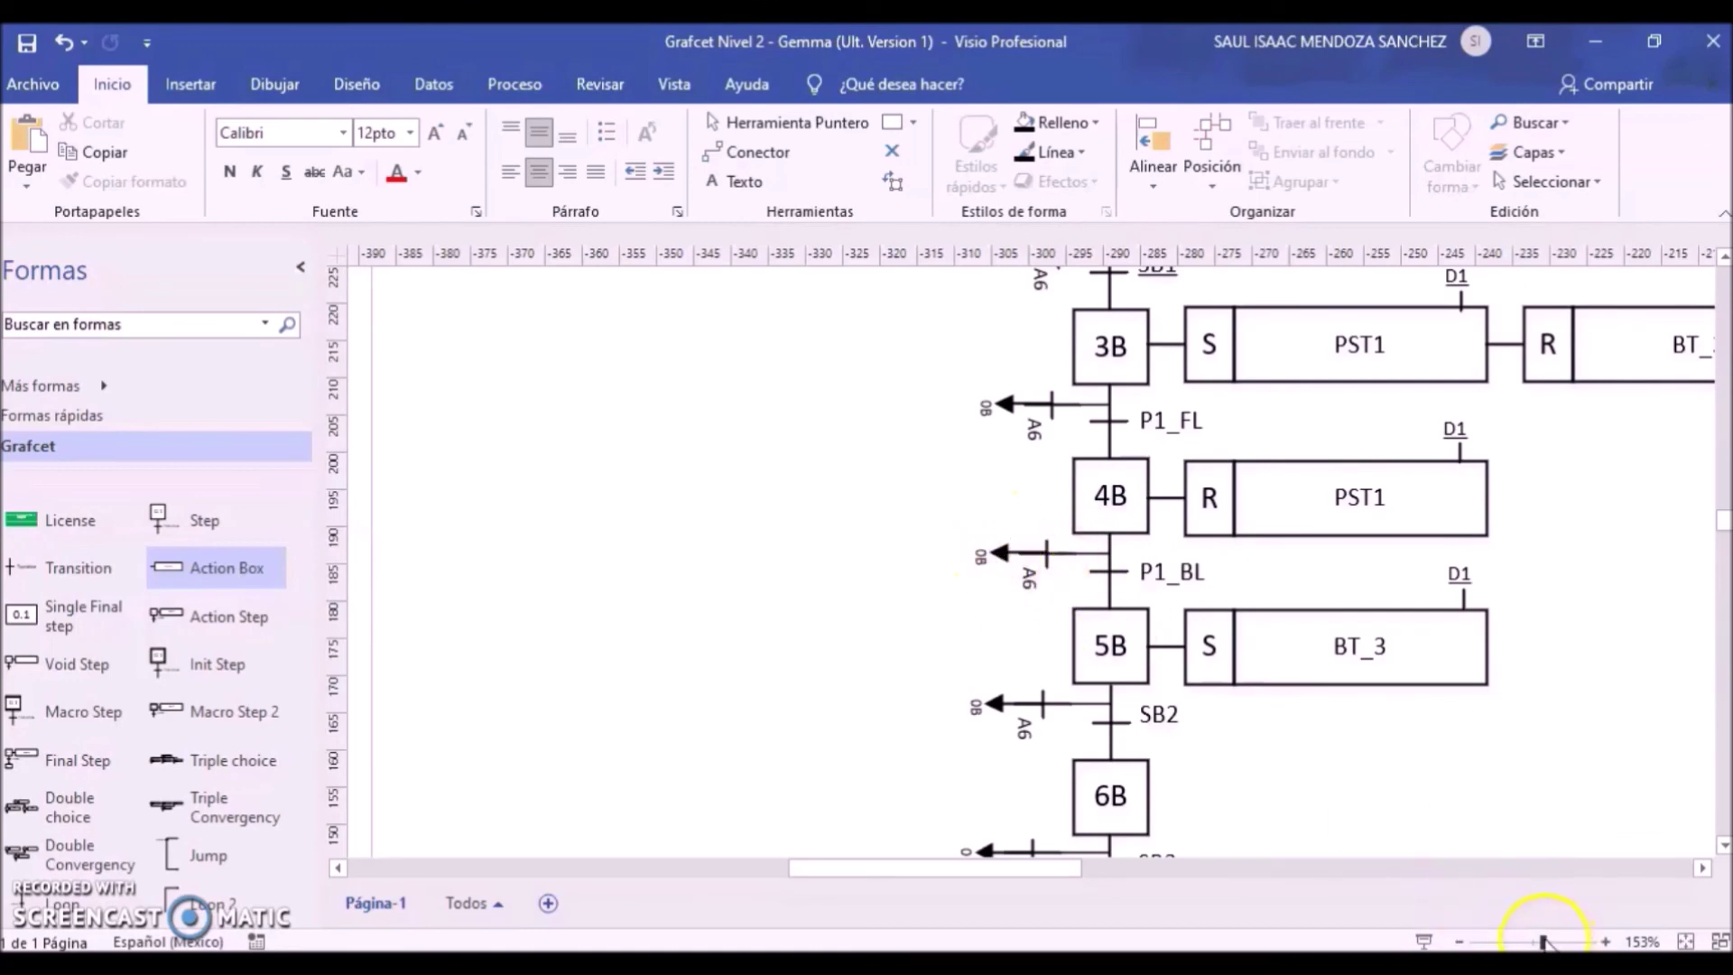
# Step: Inspect the A6 jump back to 0C below step 1C in the Estación 2 grafcet
pyautogui.moveTo(1540, 942); pyautogui.dragTo(1534, 942)
pyautogui.scroll(-5, 1449, 643)
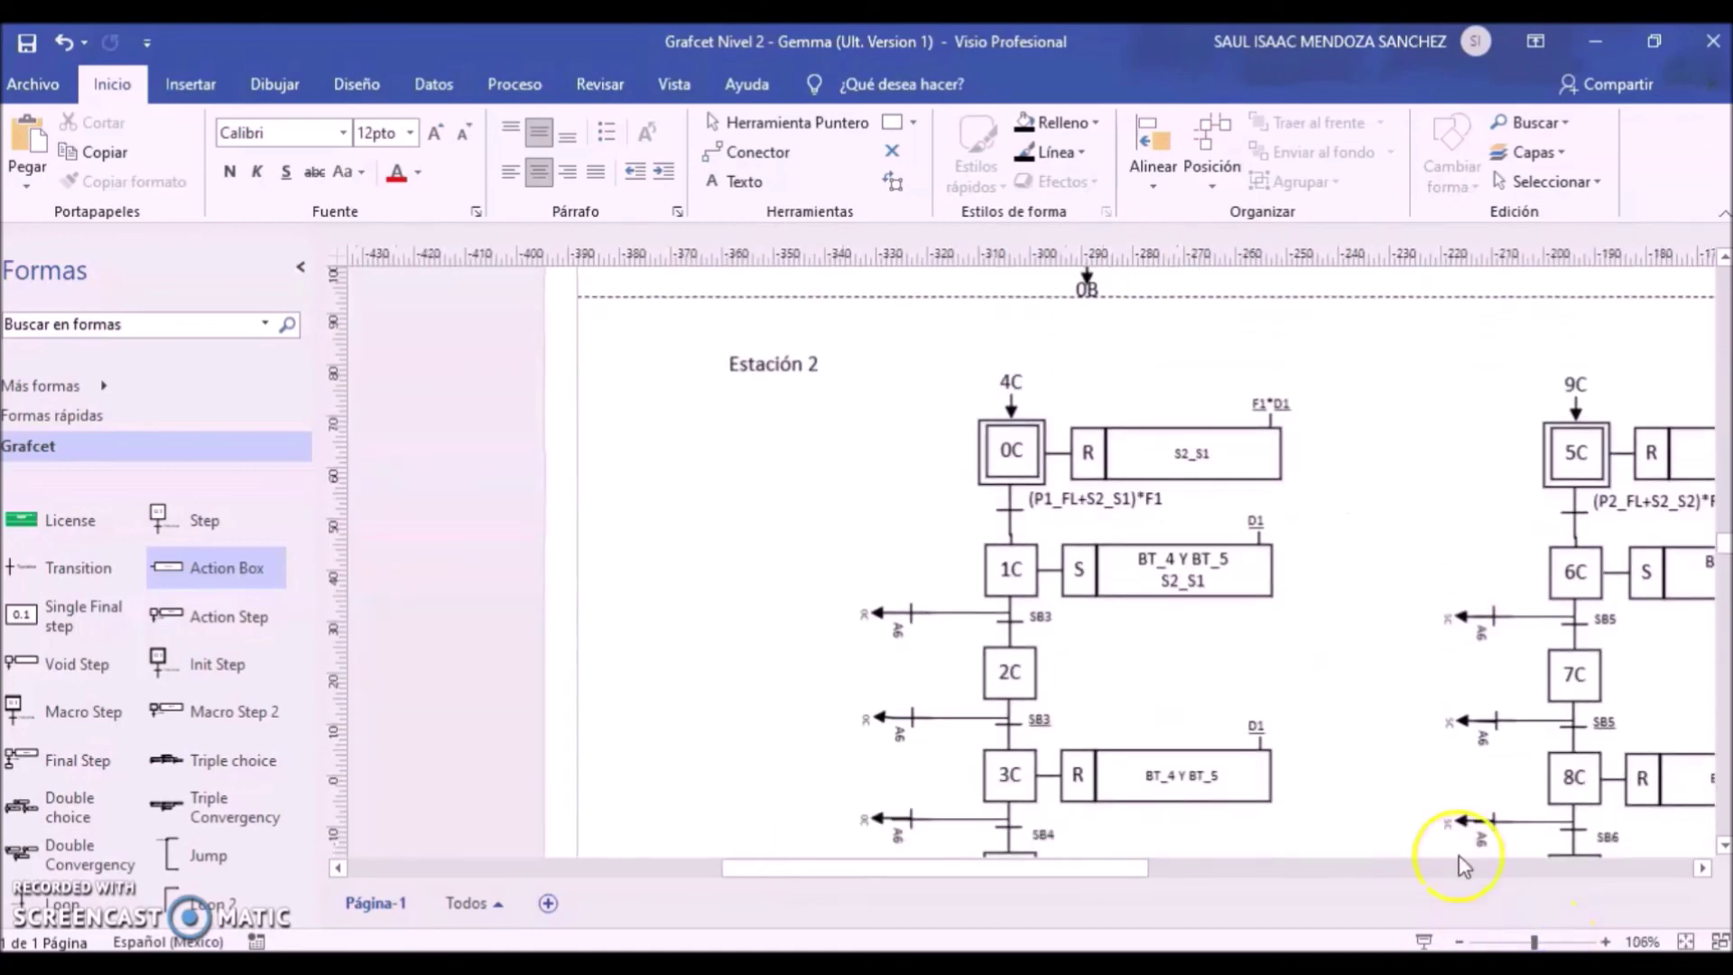
pyautogui.click(1551, 943)
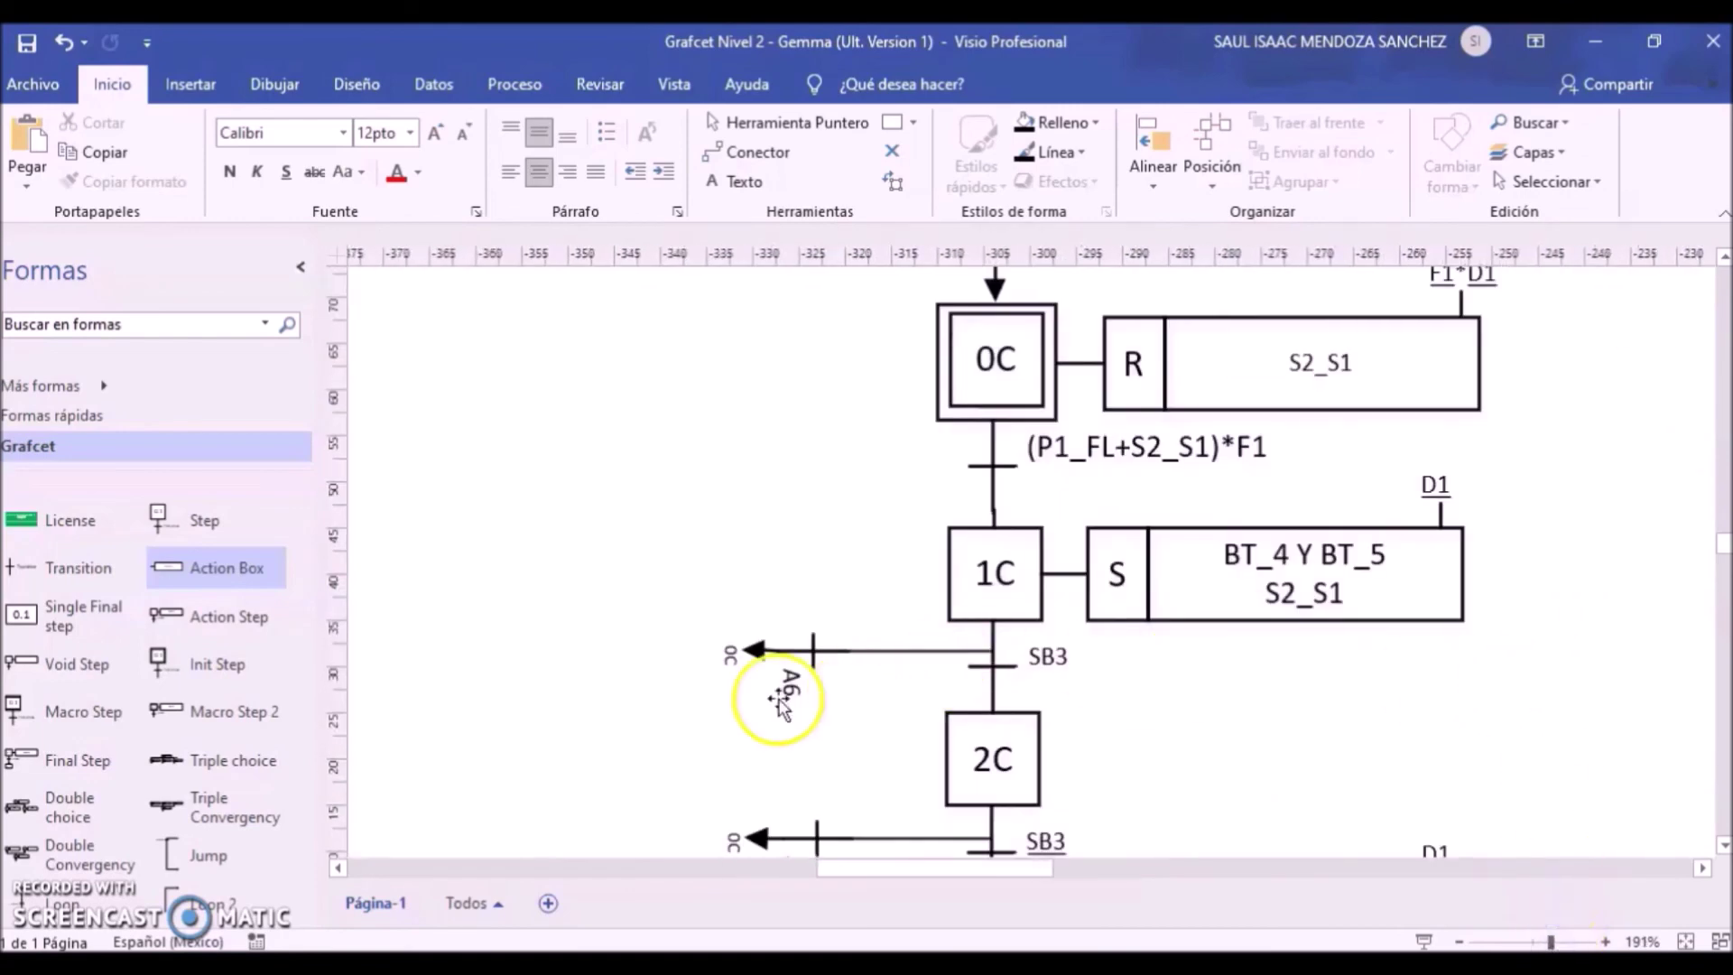
# Step: Inspect the A6 jumps back to 0C and 5C in both branches of the Estación 2 grafcet, down to steps 4C and 9C
pyautogui.moveTo(1002, 871); pyautogui.dragTo(1146, 867)
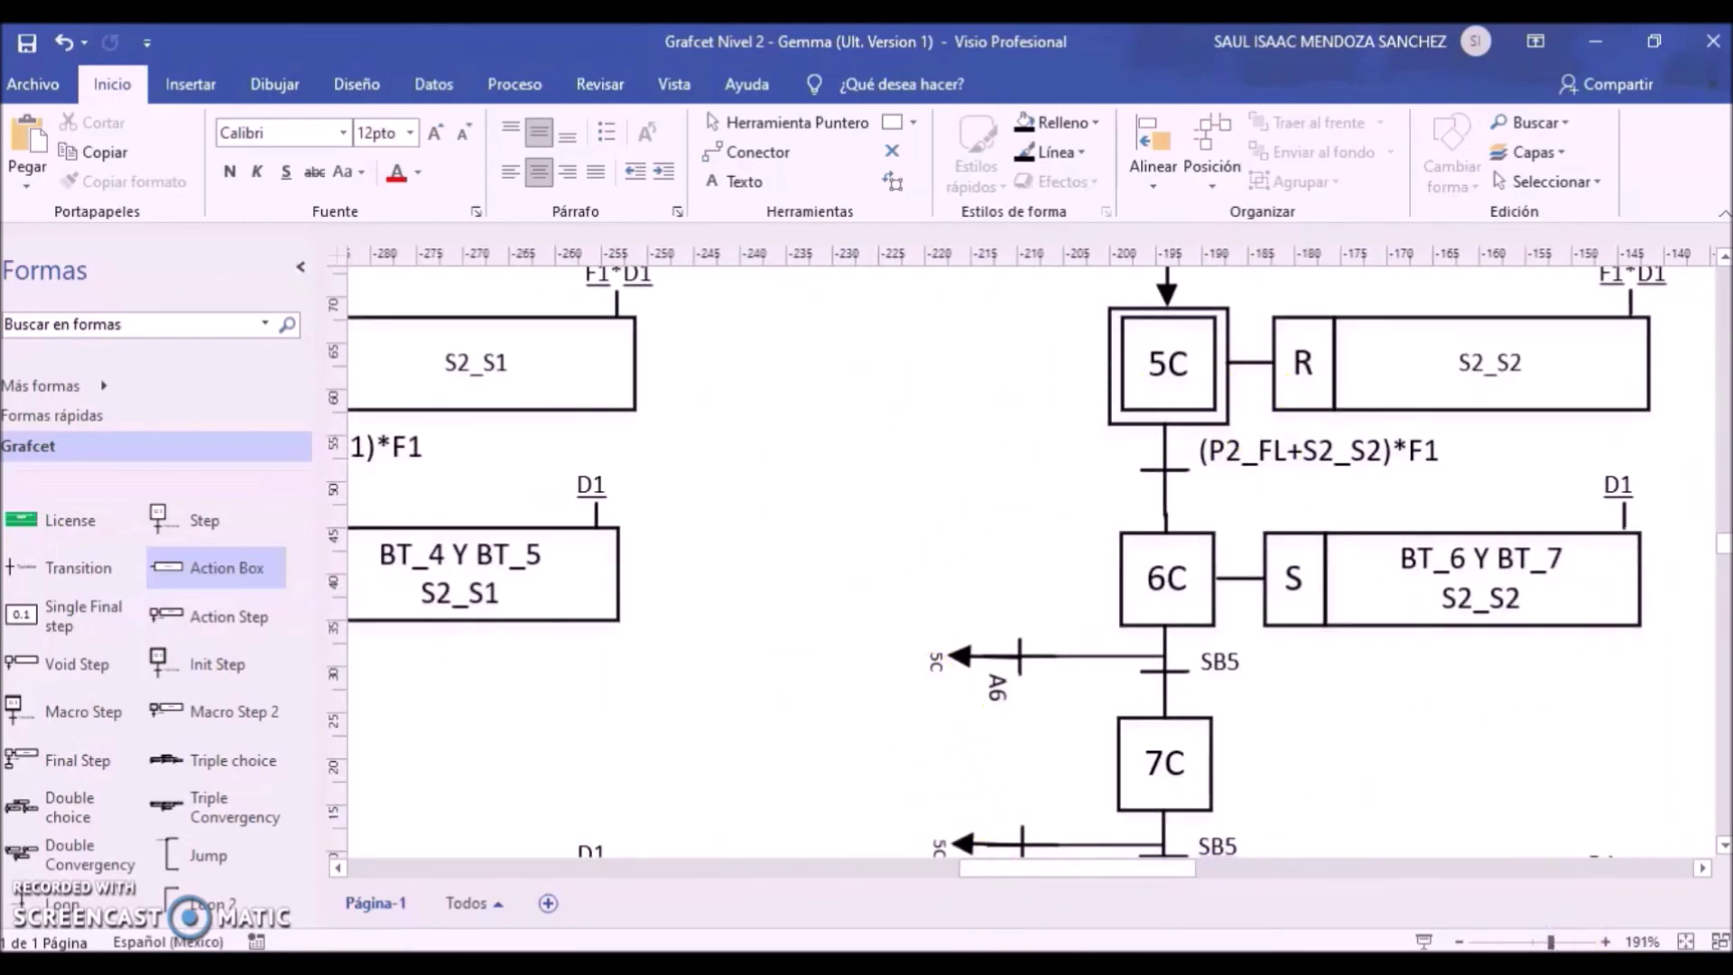
pyautogui.click(1535, 941)
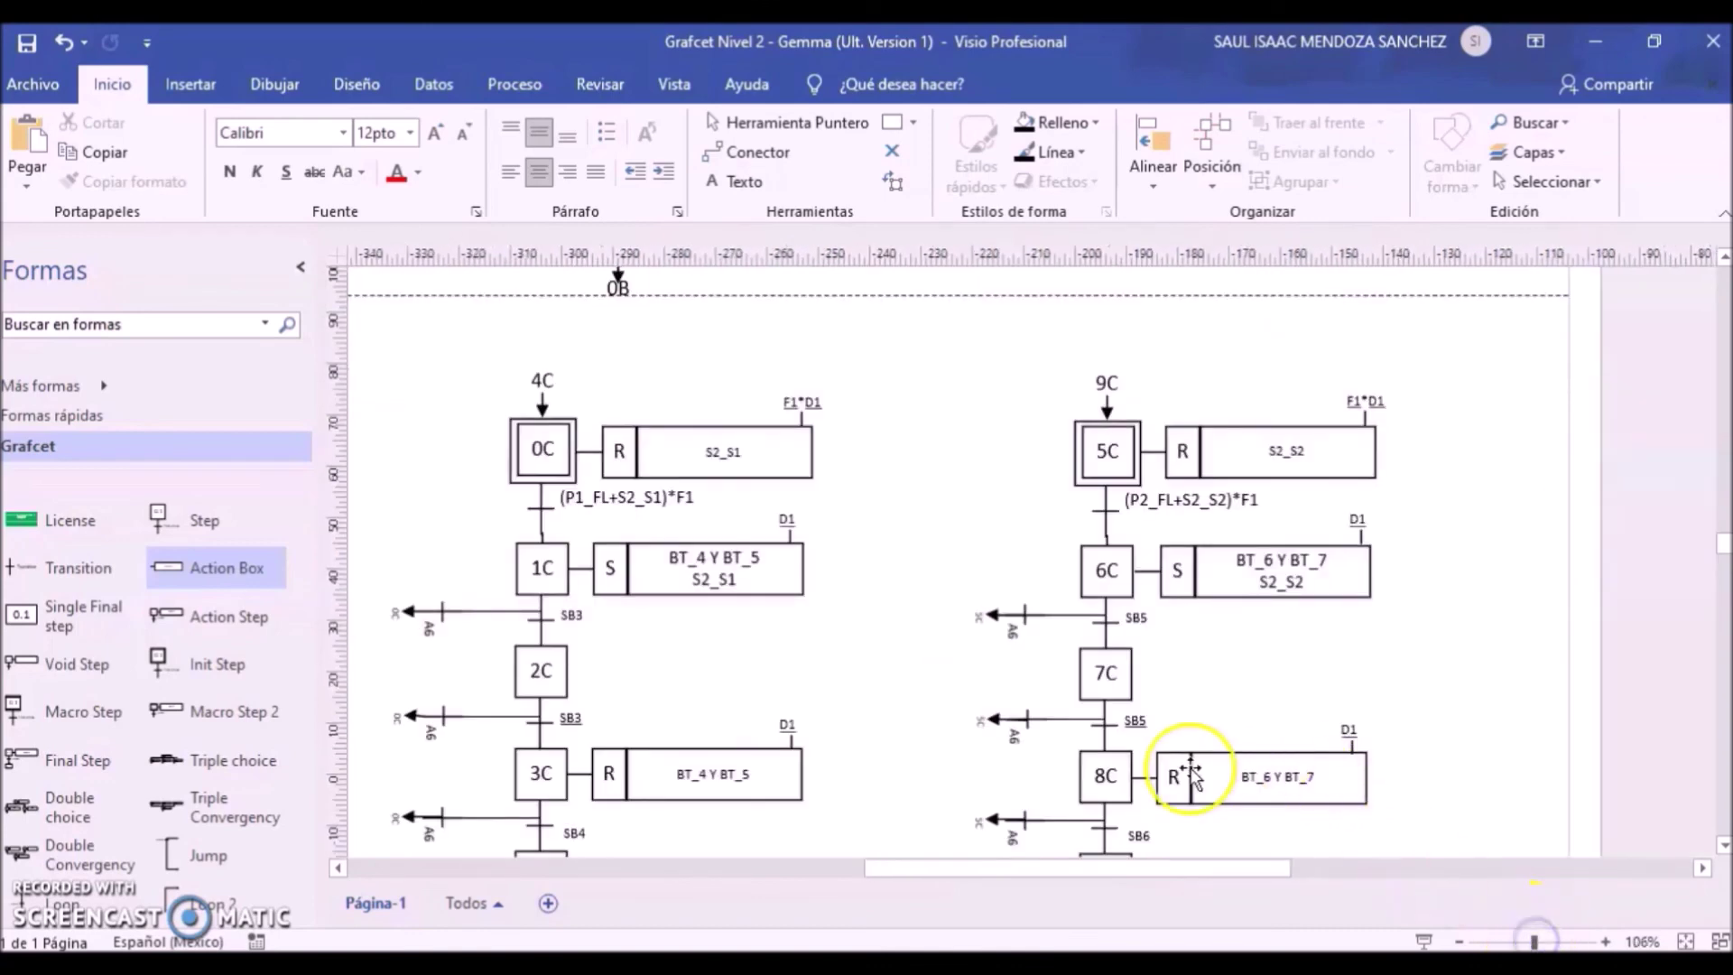
pyautogui.moveTo(1146, 865); pyautogui.dragTo(1082, 865)
pyautogui.scroll(-15, 1095, 723)
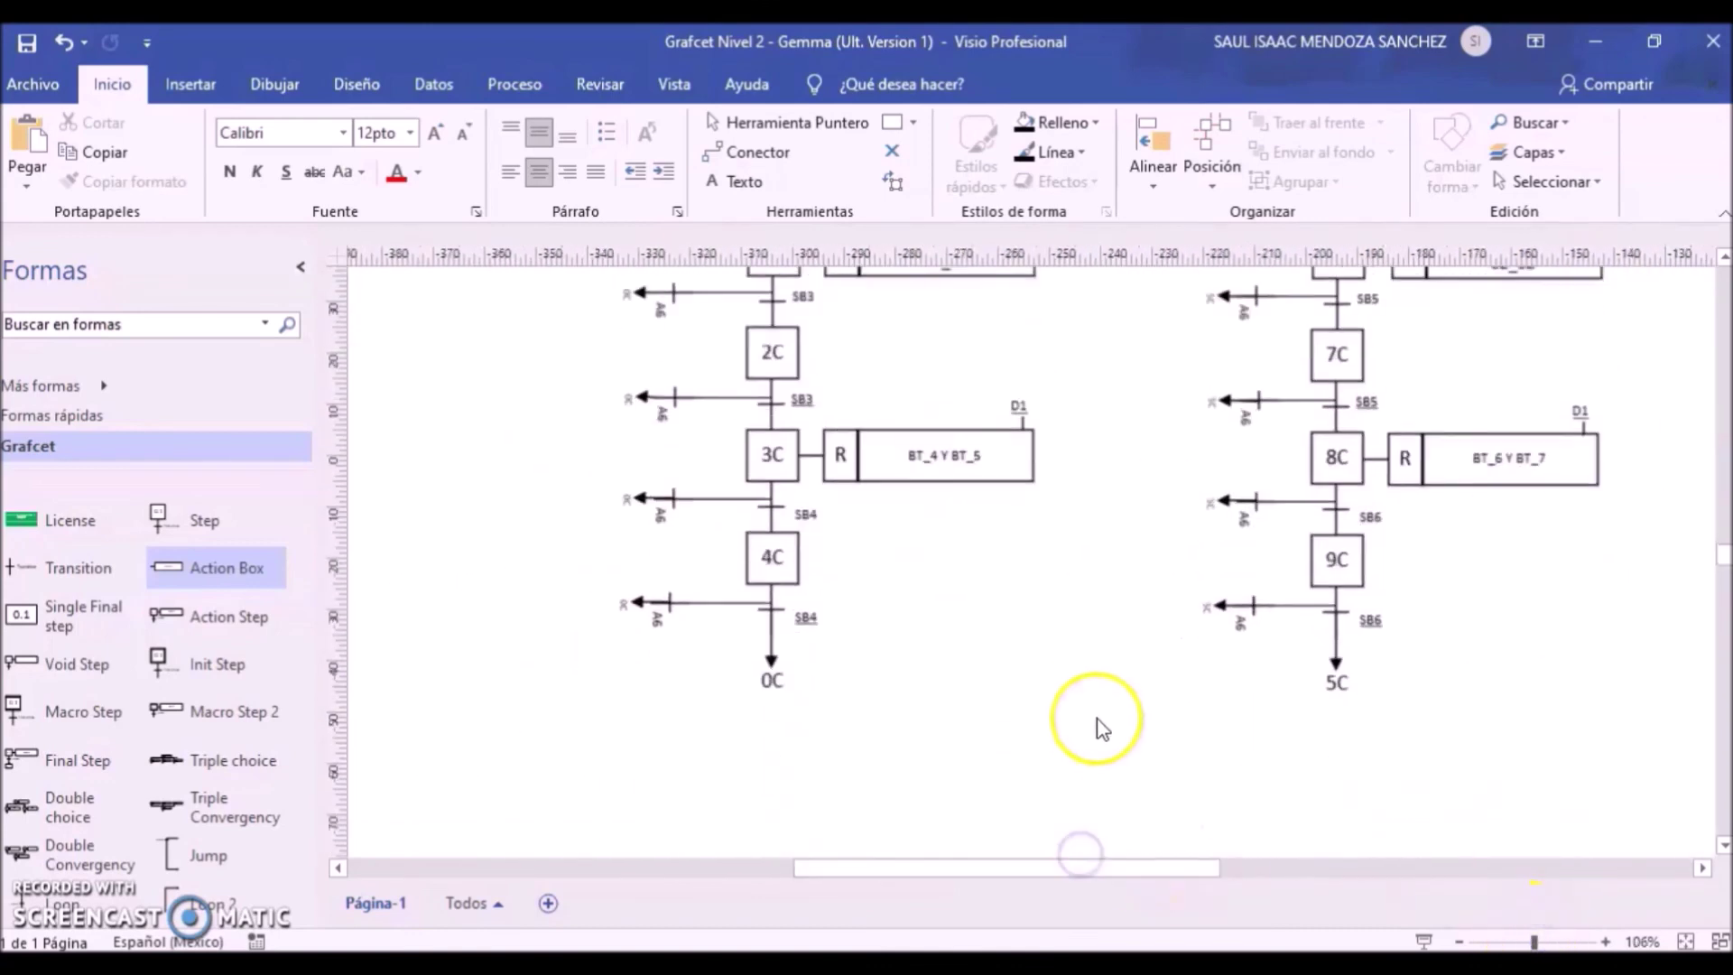
pyautogui.scroll(-3, 1121, 713)
# Step: Examine emergency step D1 in the GEMMA chart, including its output reset and the transition leading to A6
pyautogui.scroll(15, 1147, 722)
pyautogui.scroll(20, 1176, 733)
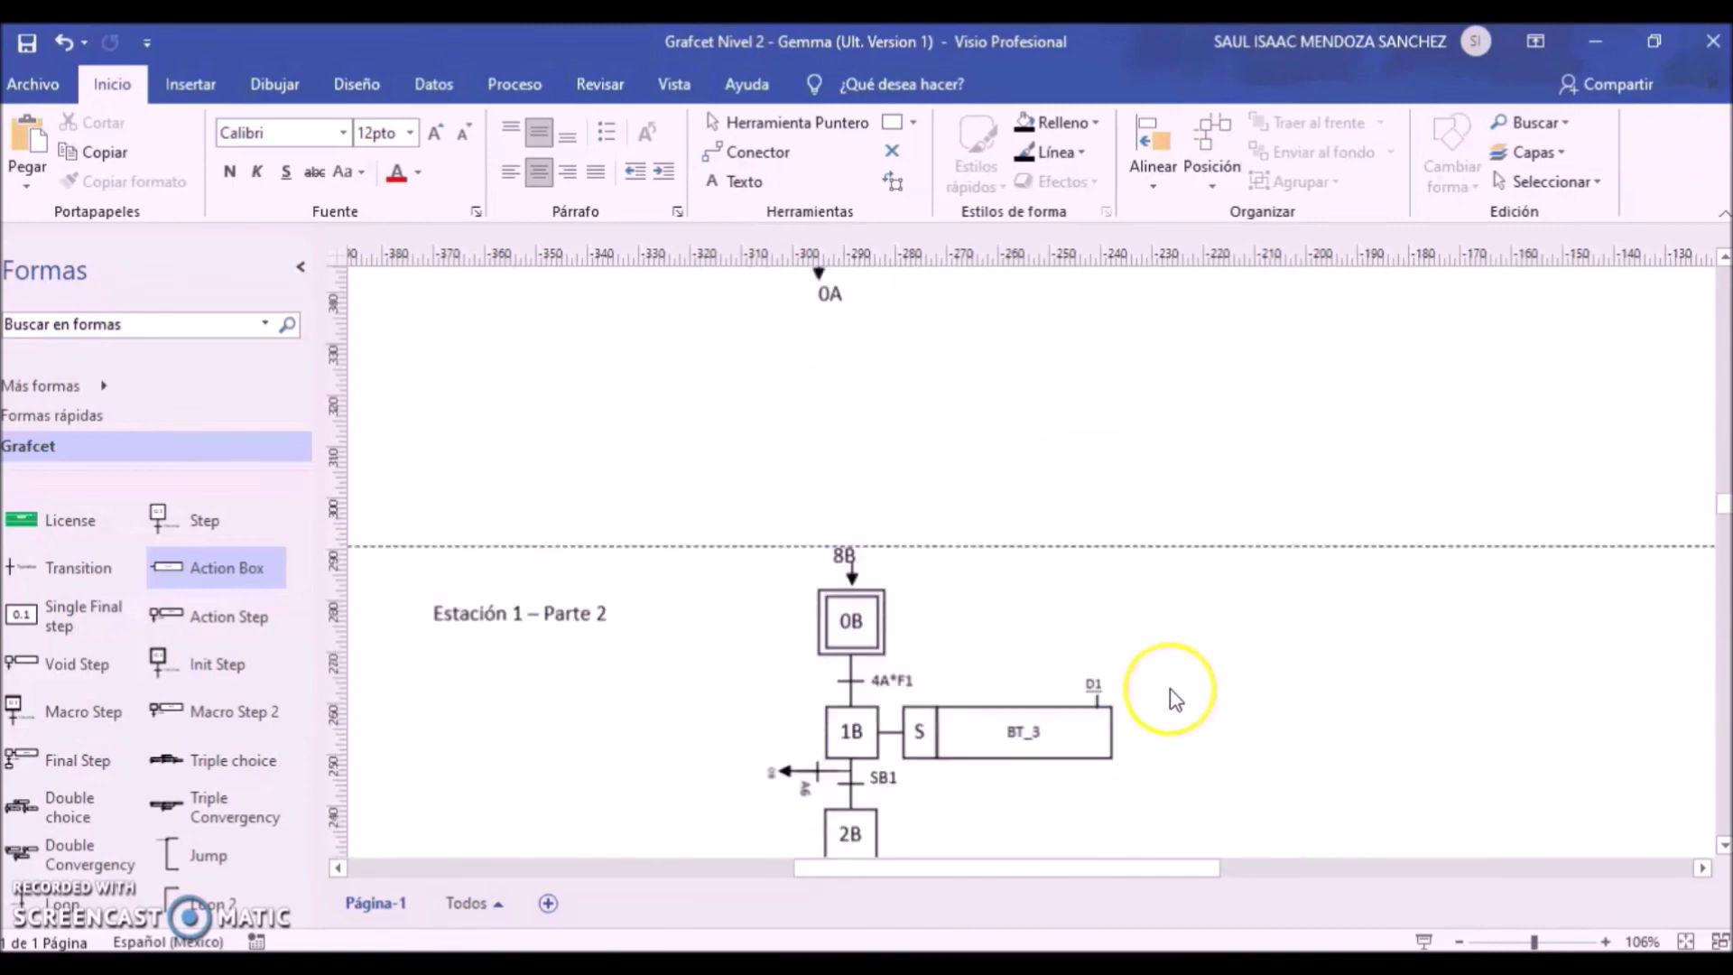
pyautogui.scroll(-3, 1038, 646)
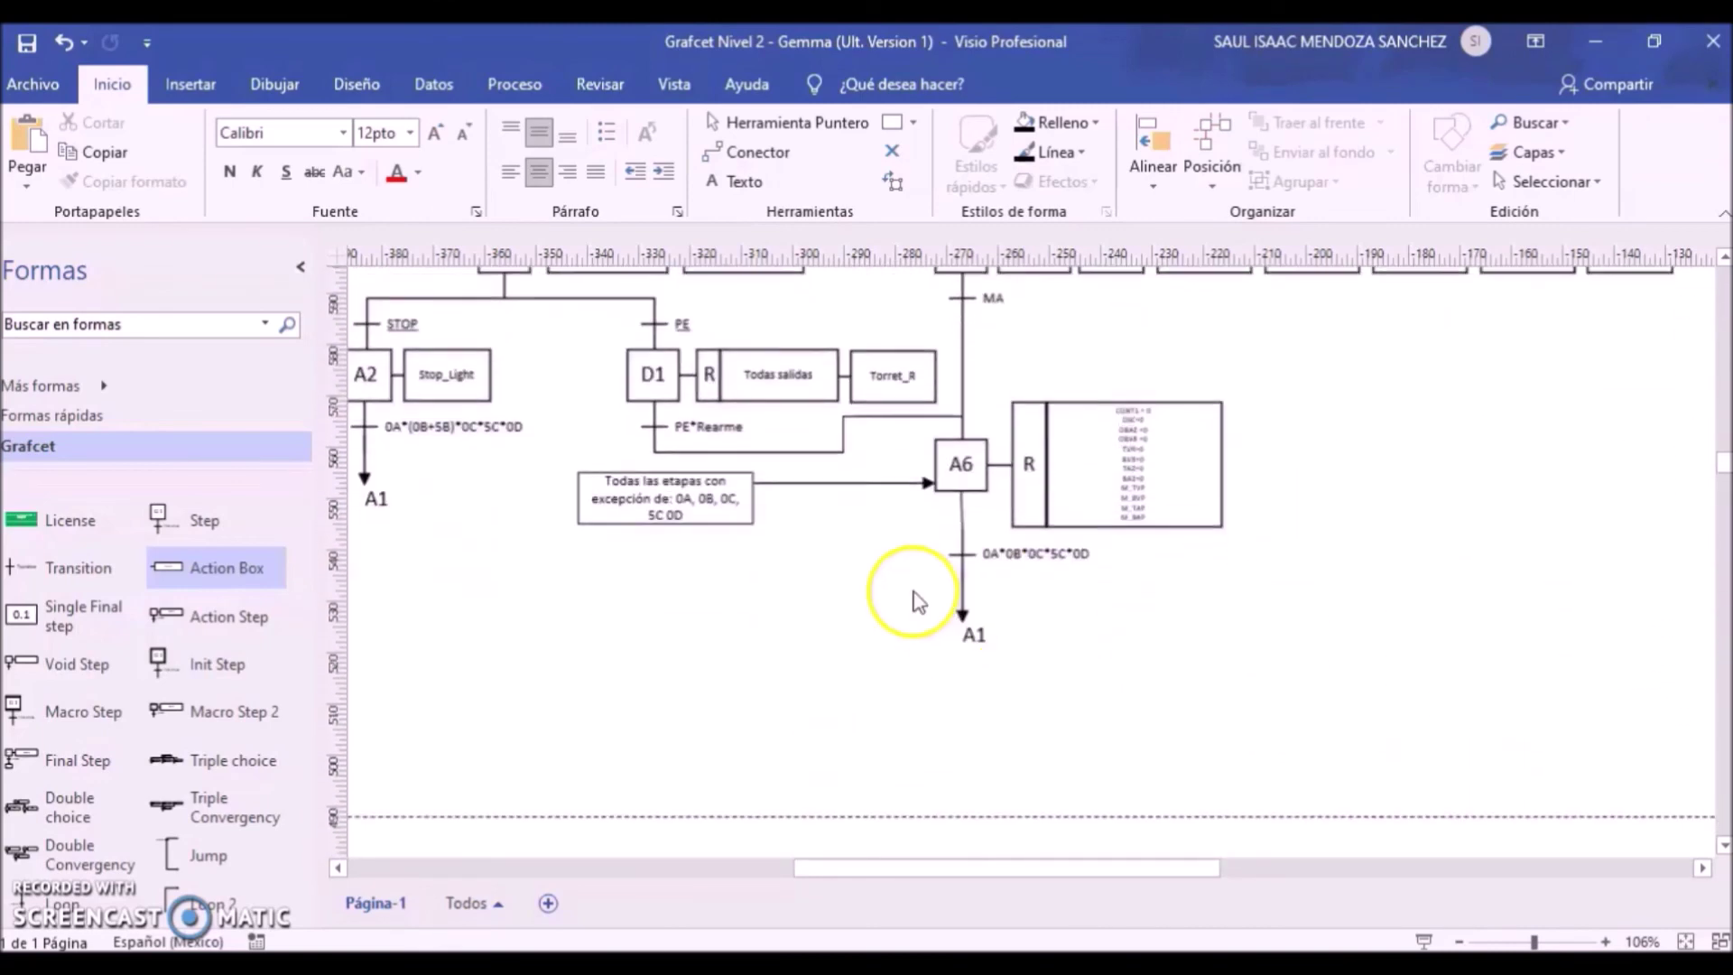
pyautogui.scroll(1, 794, 505)
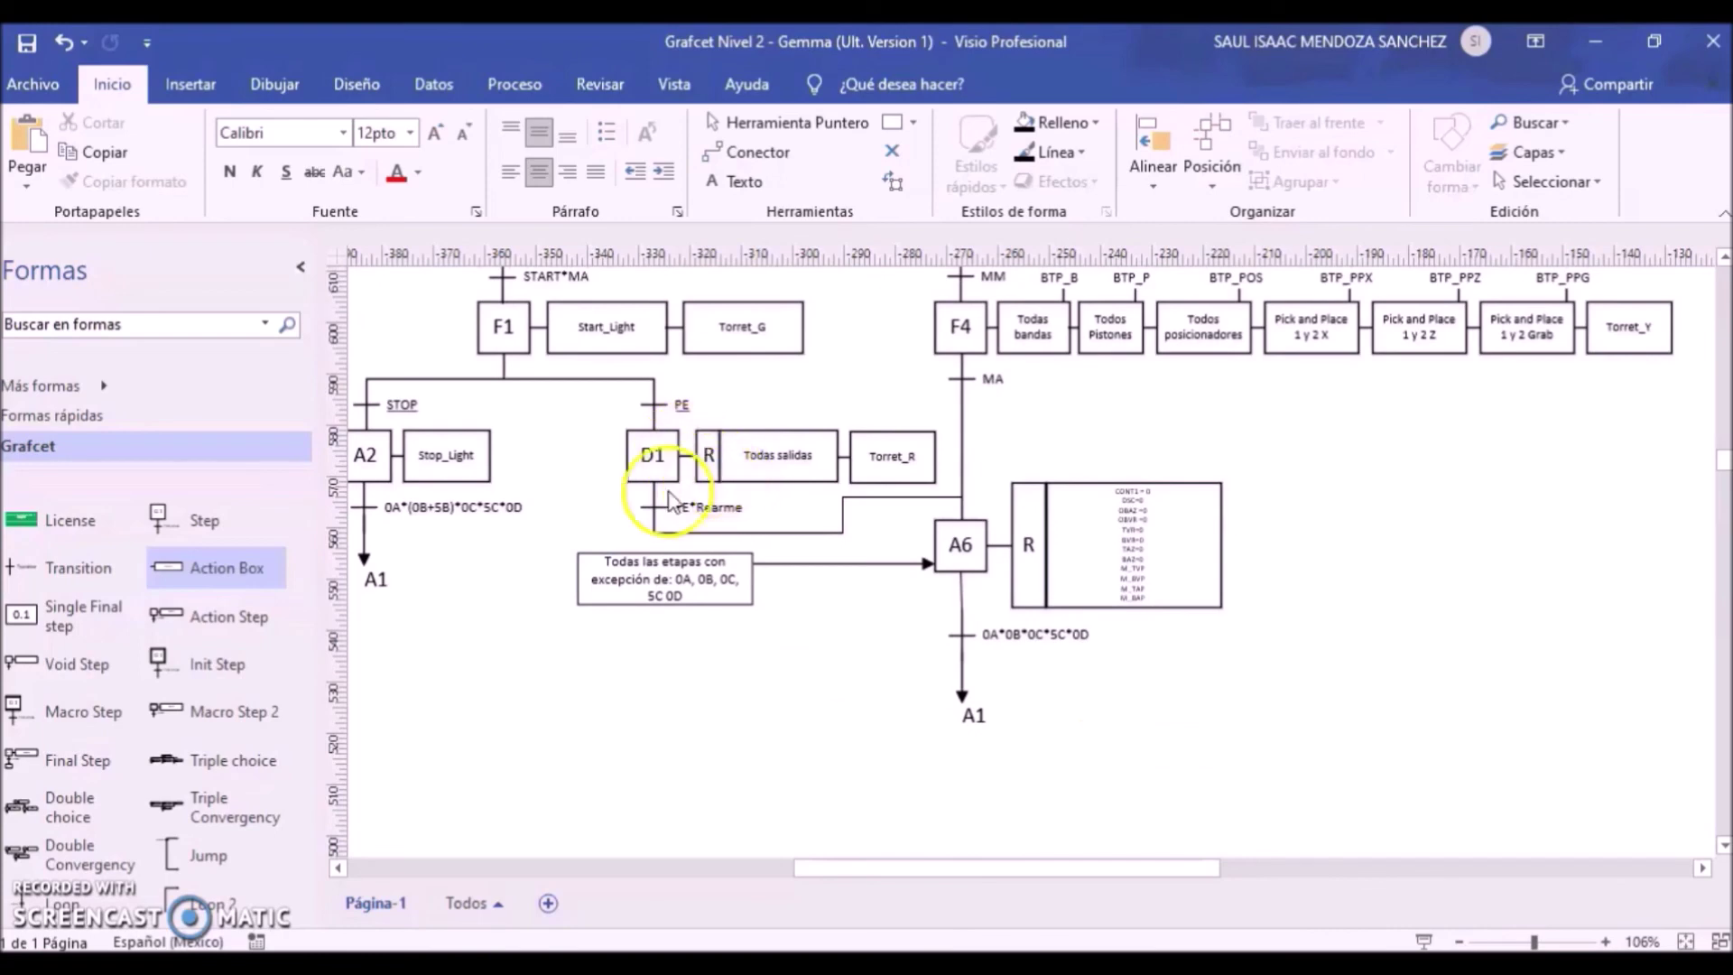
# Step: Inspect closely the negated D1 conditions on the action boxes of steps 1A and 2A in the first part of Estación 1
pyautogui.scroll(-10, 789, 561)
pyautogui.scroll(2, 831, 503)
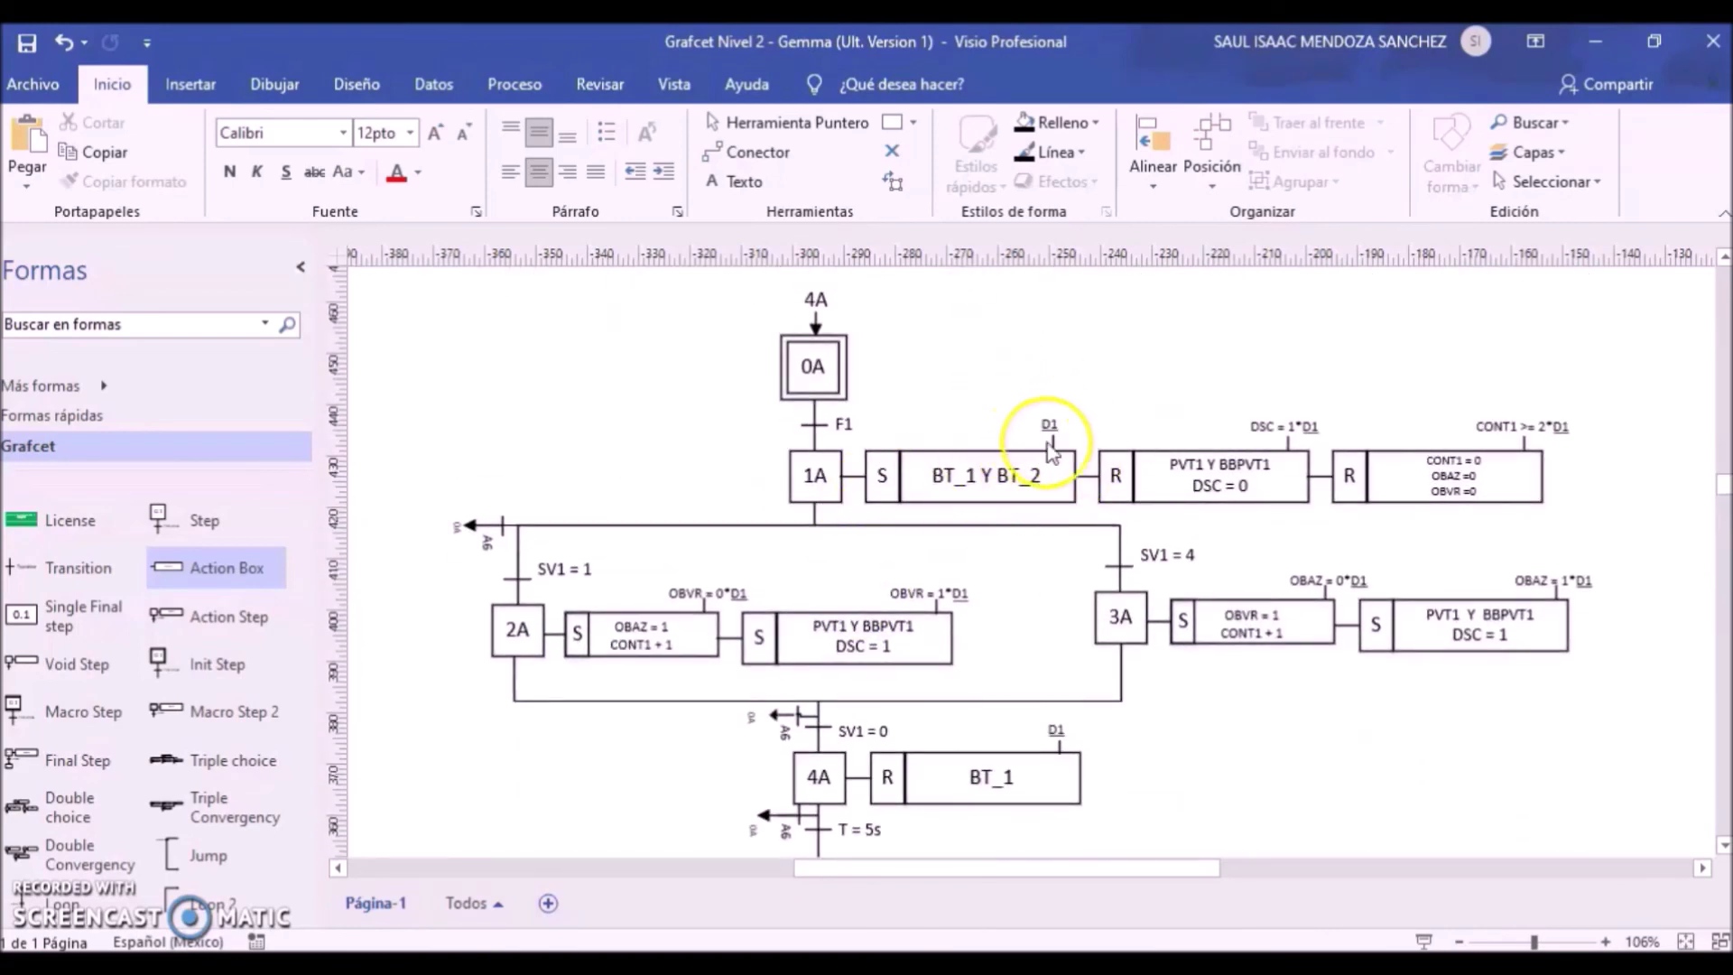
pyautogui.click(1557, 942)
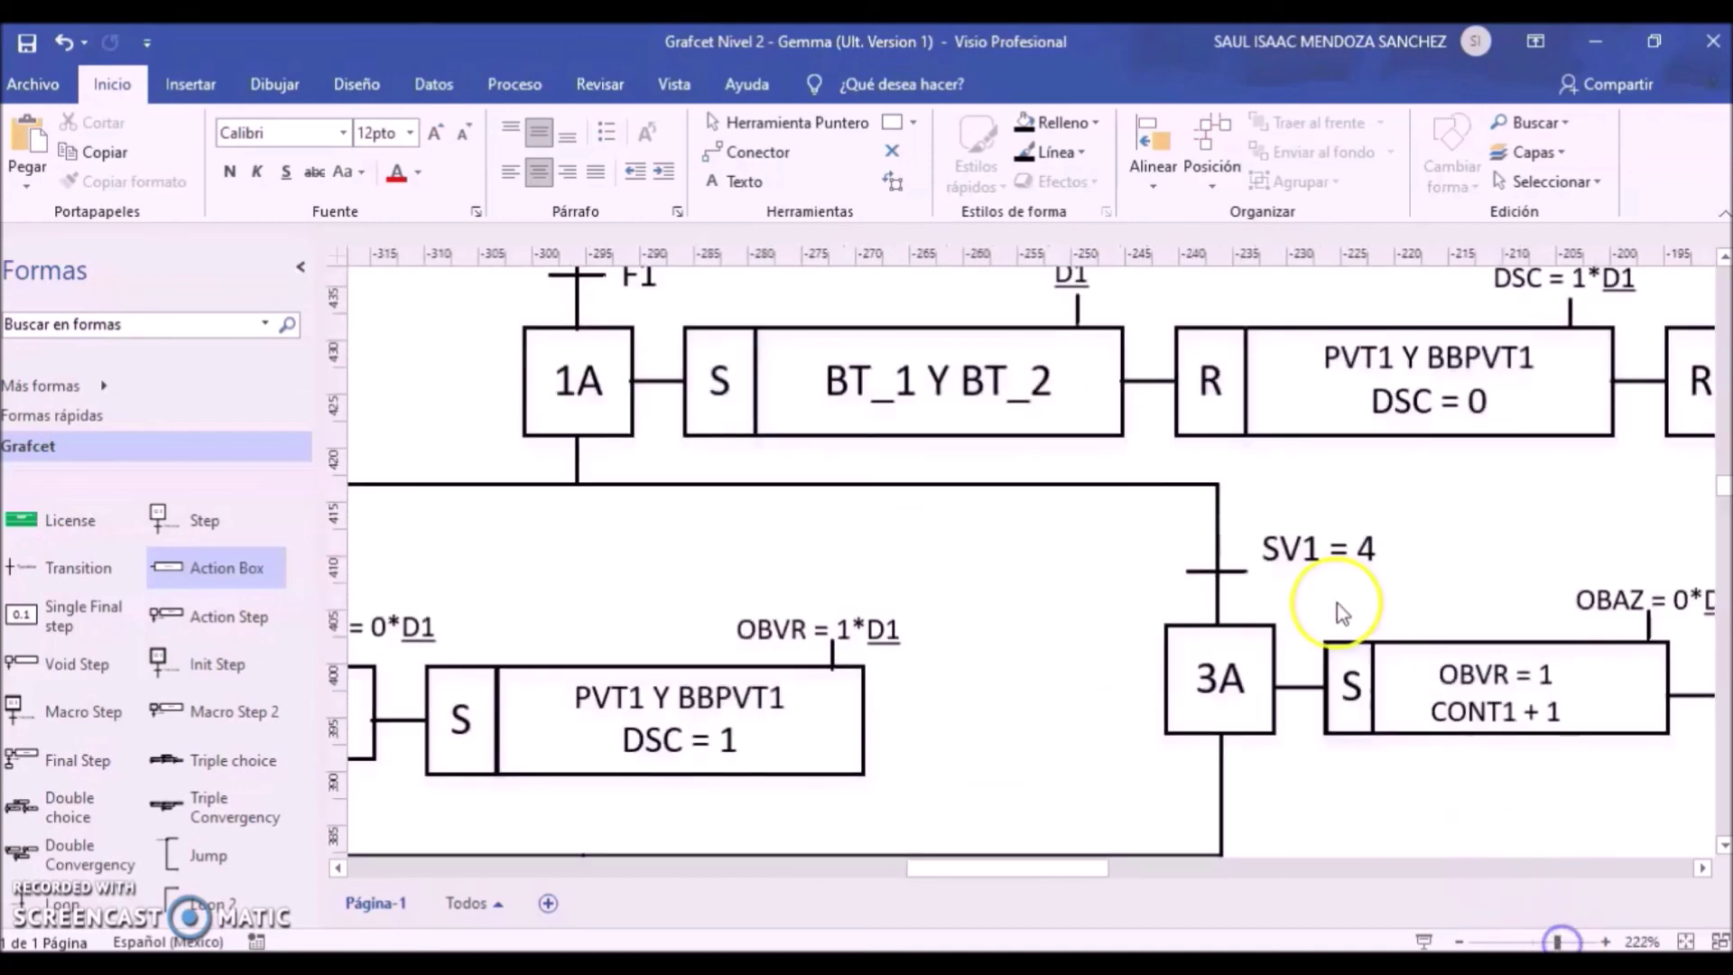
pyautogui.scroll(3, 1118, 472)
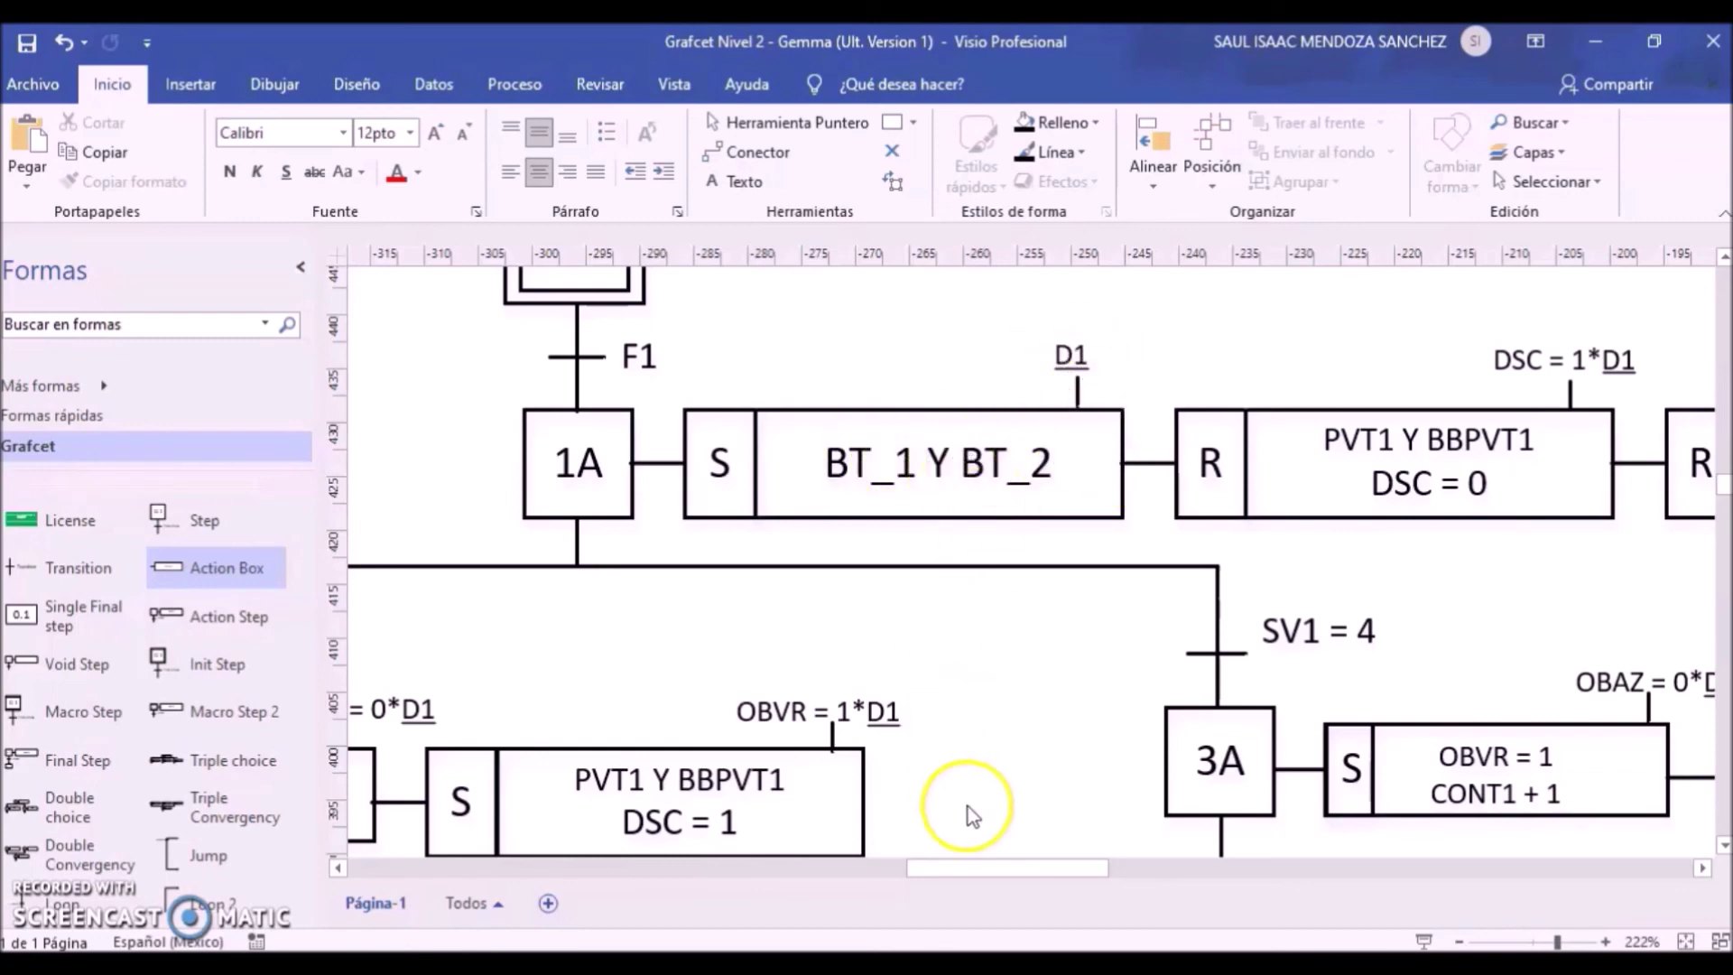
pyautogui.moveTo(993, 871)
pyautogui.mouseDown()
pyautogui.moveTo(1154, 871)
pyautogui.moveTo(978, 866)
pyautogui.mouseUp()
pyautogui.scroll(-4, 1153, 592)
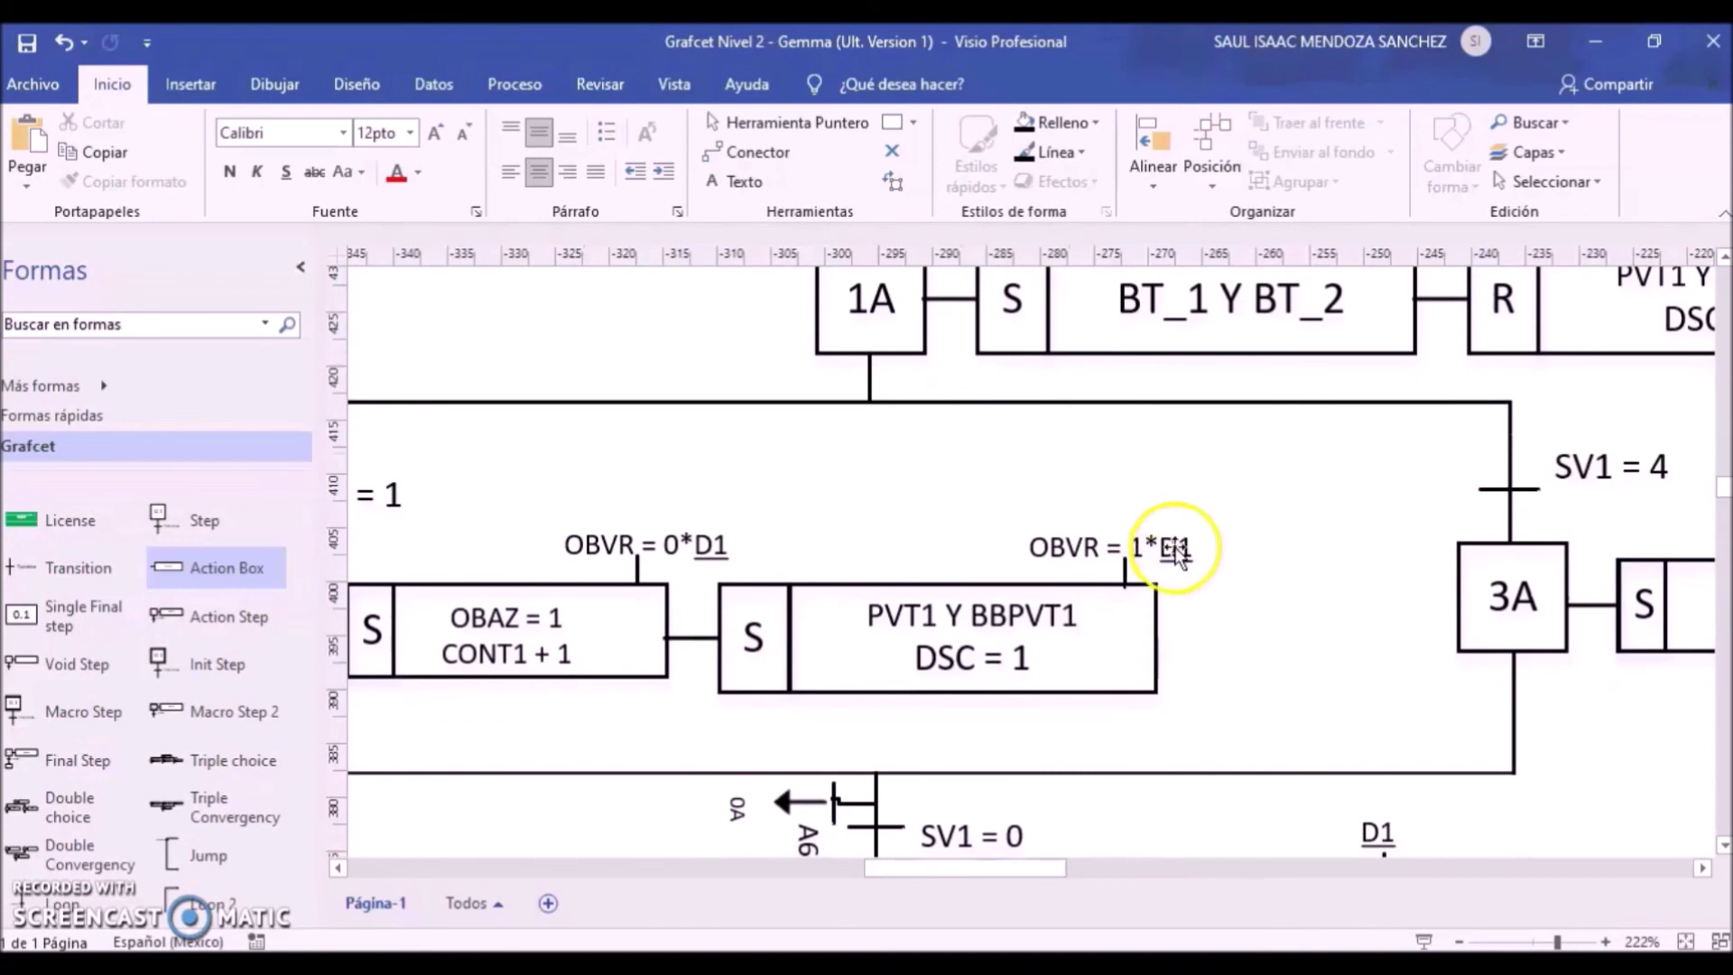
pyautogui.moveTo(967, 869); pyautogui.dragTo(925, 870)
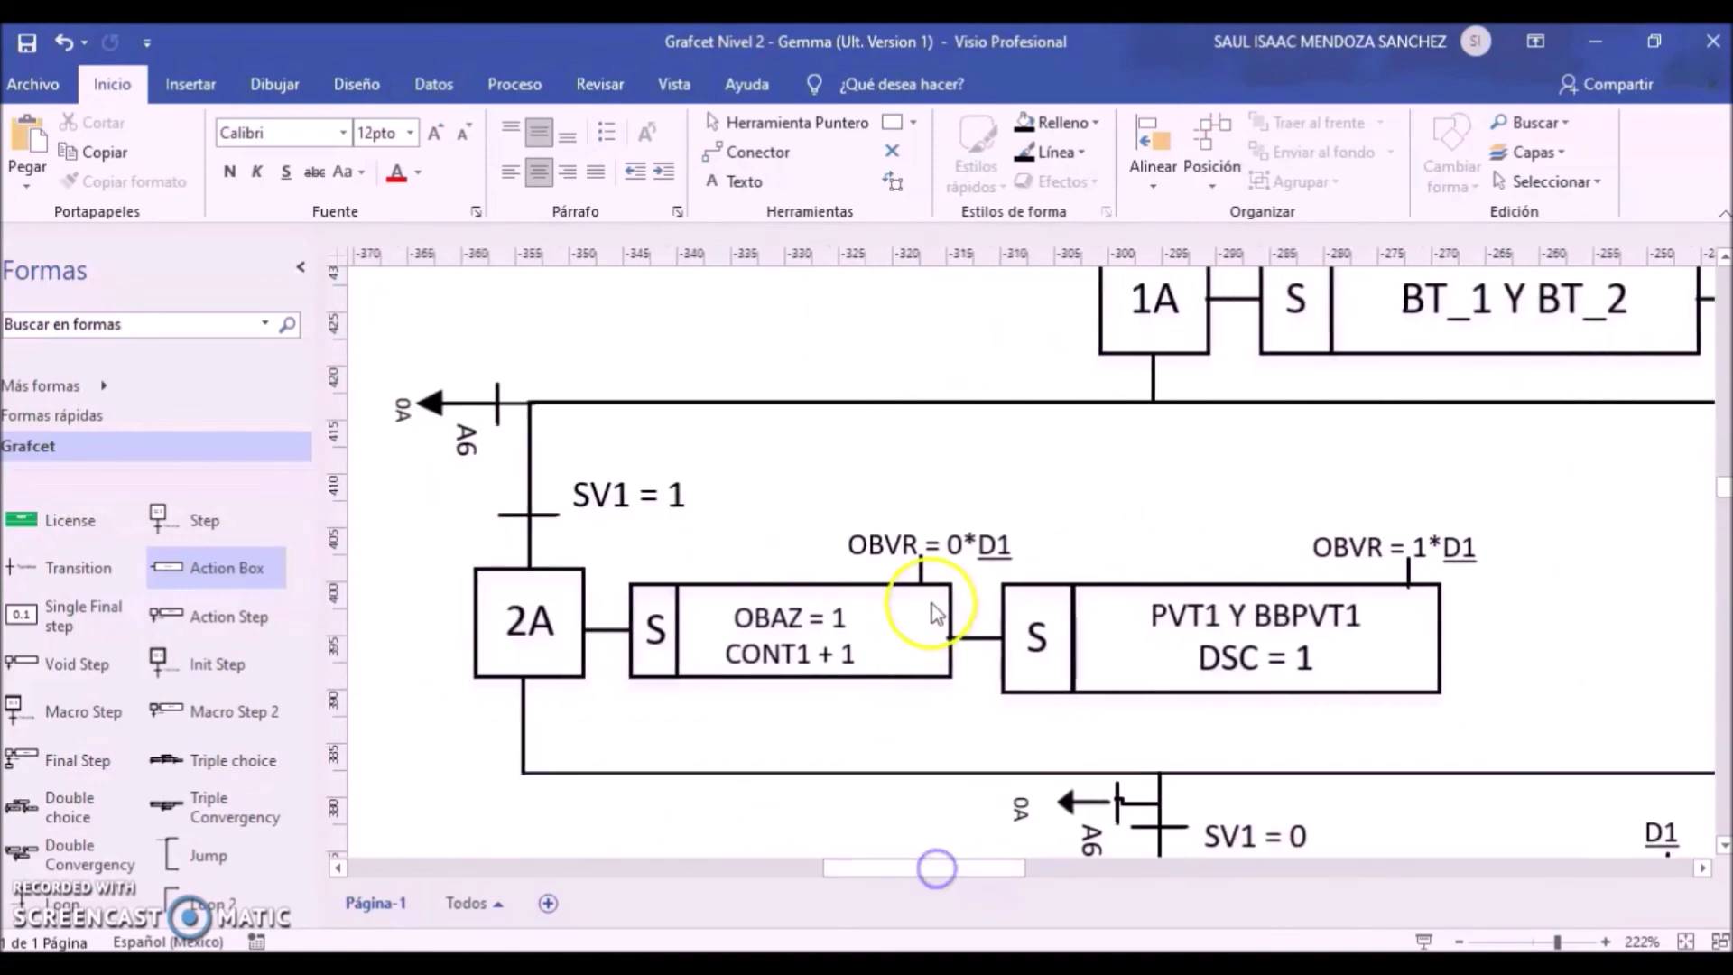
# Step: Check the D1 conditions on the actions of steps 1B to 8B in Estación 1 – Parte 2
pyautogui.click(1532, 941)
pyautogui.scroll(-10, 1354, 581)
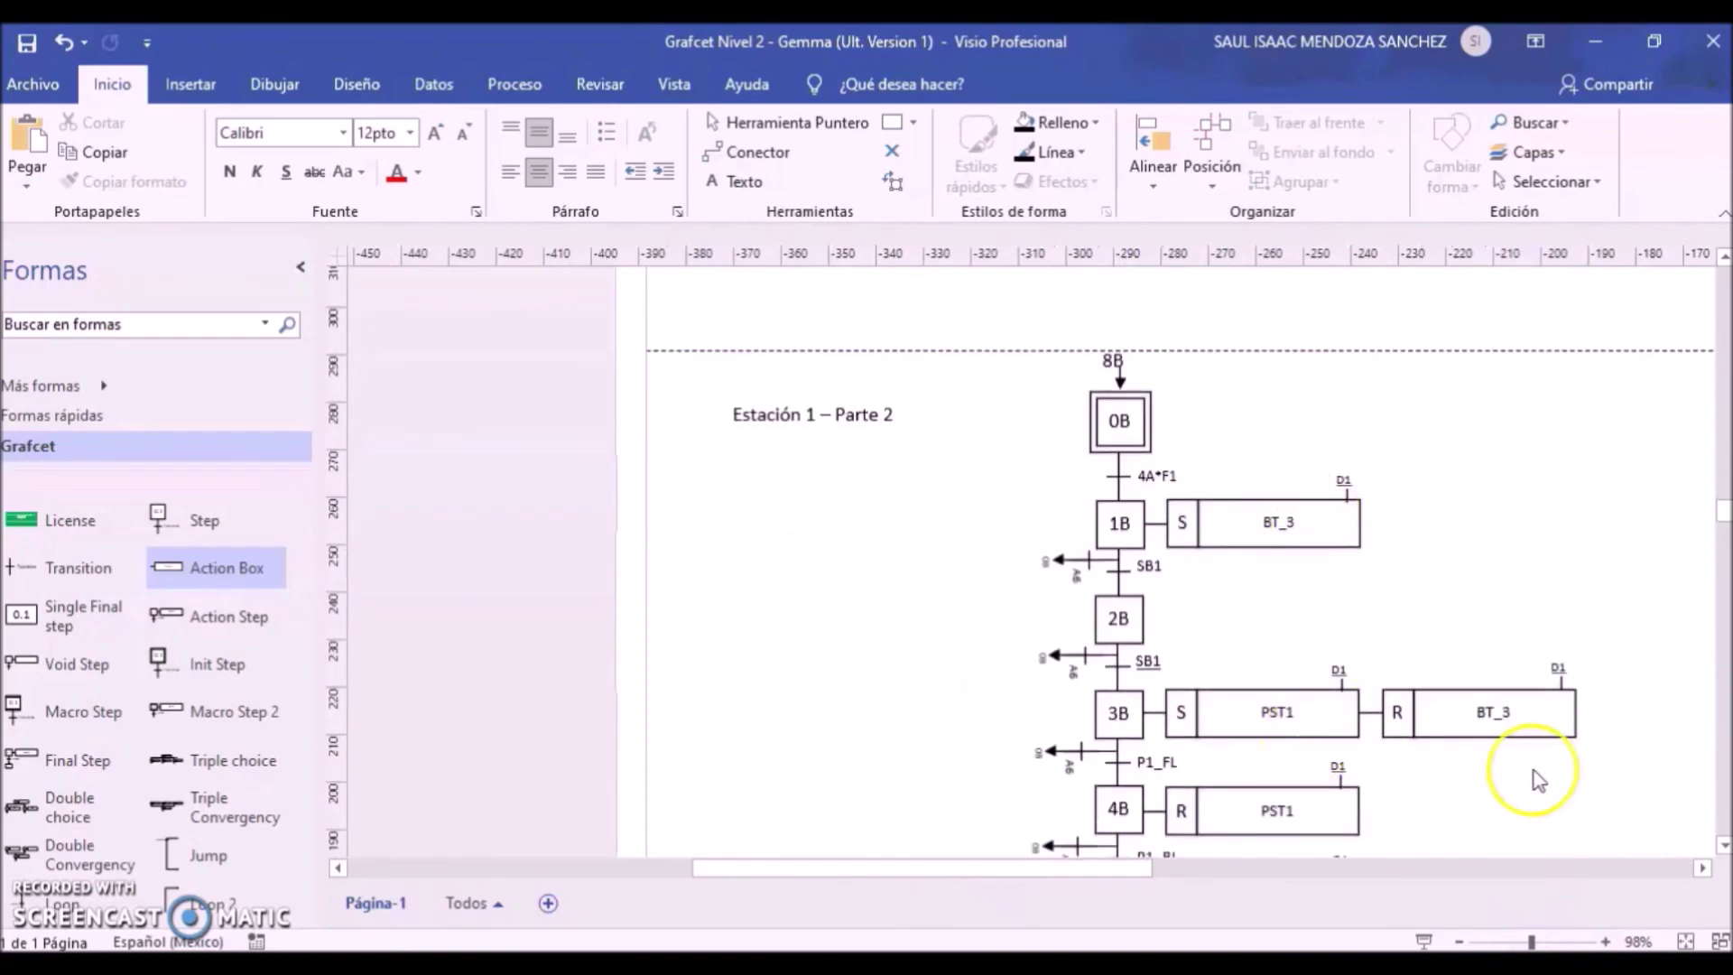
pyautogui.scroll(-10, 1325, 787)
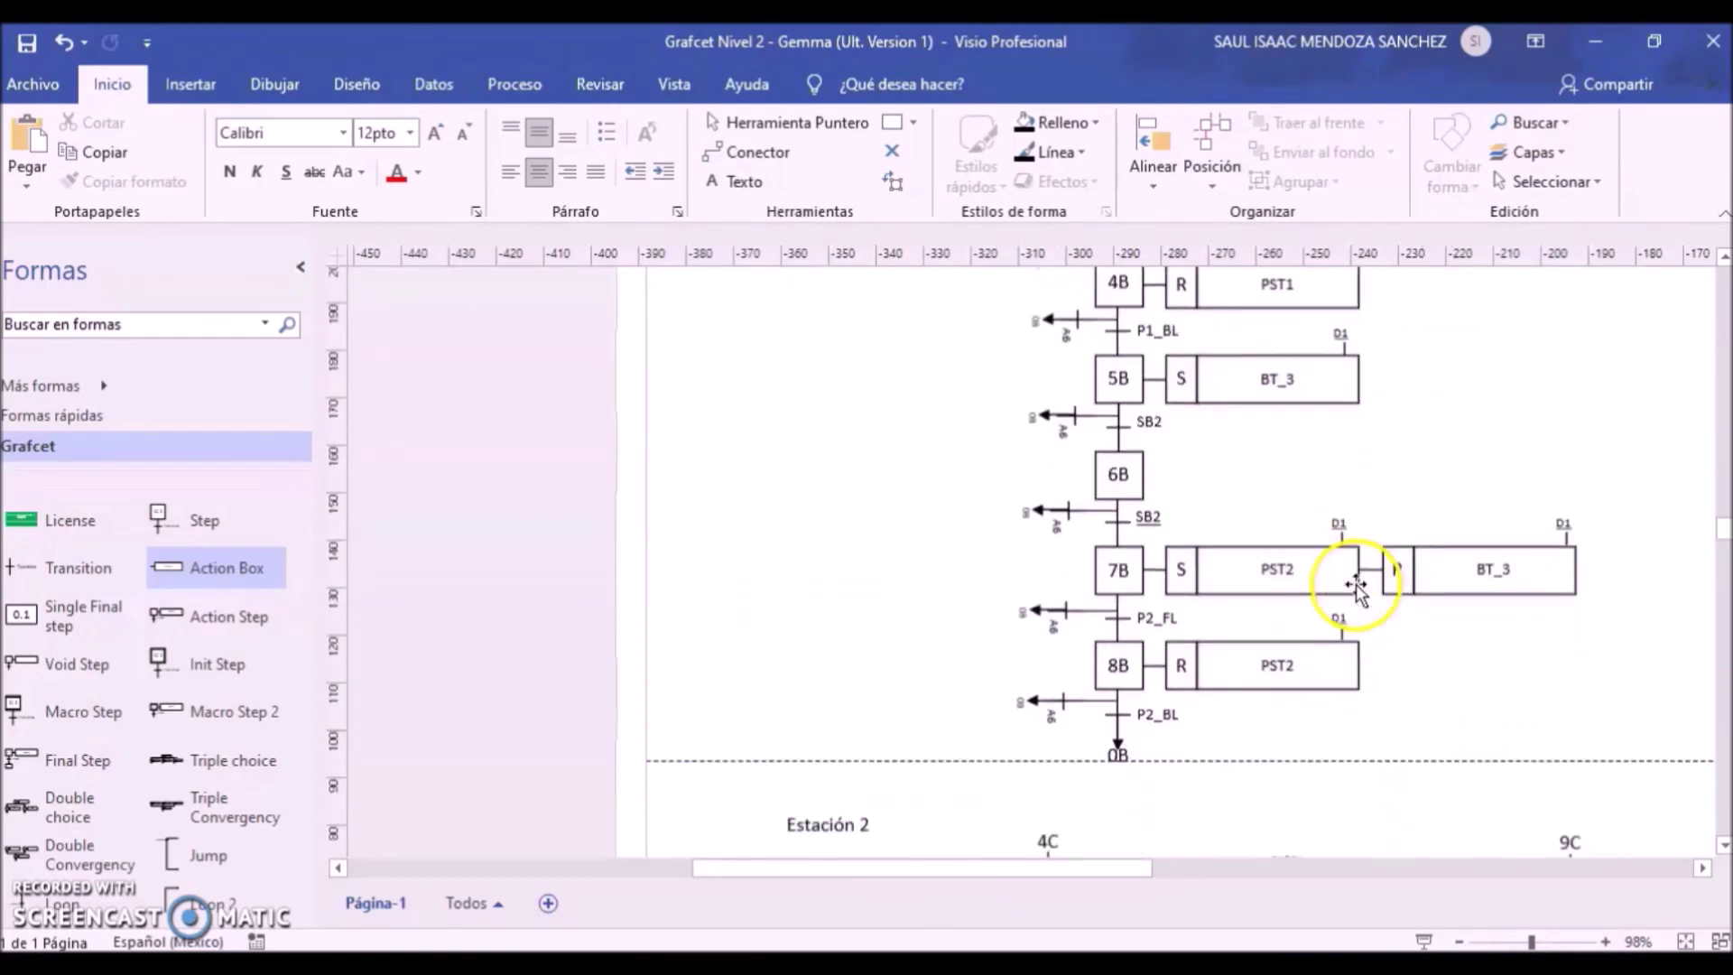
# Step: Check the D1 conditions on the action boxes of Estación 3, from step 0D down to steps 23D and 45D
pyautogui.moveTo(1105, 868); pyautogui.dragTo(1213, 865)
pyautogui.scroll(-10, 1088, 531)
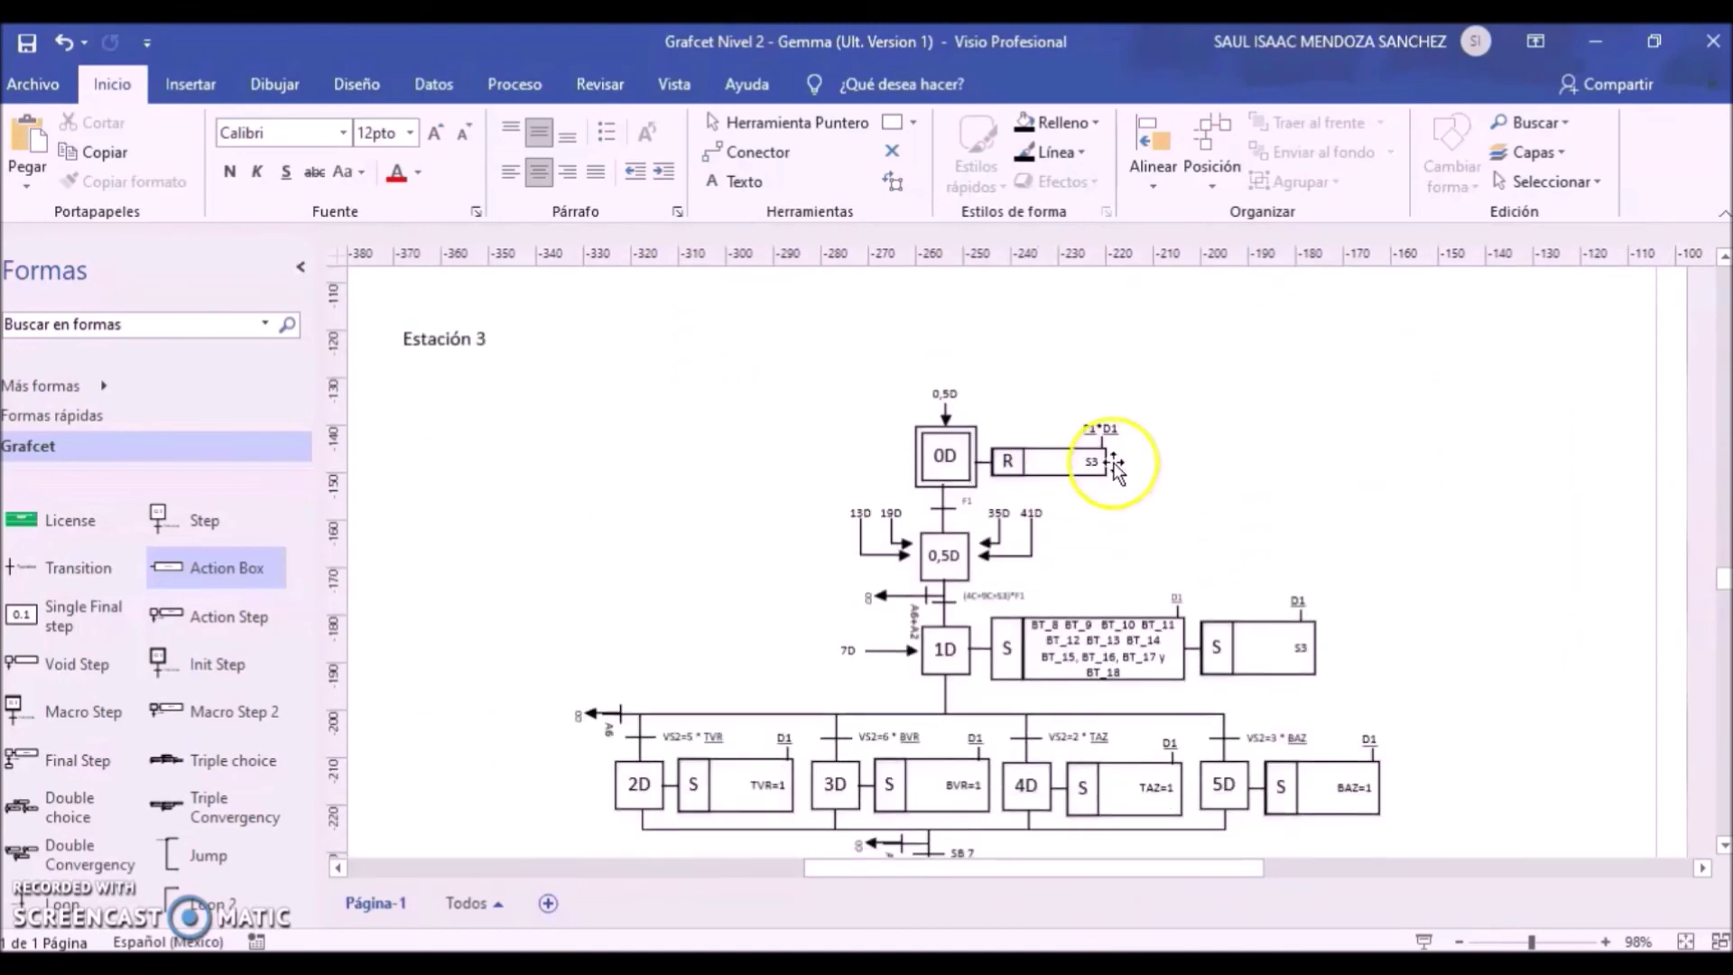
pyautogui.scroll(-10, 1310, 634)
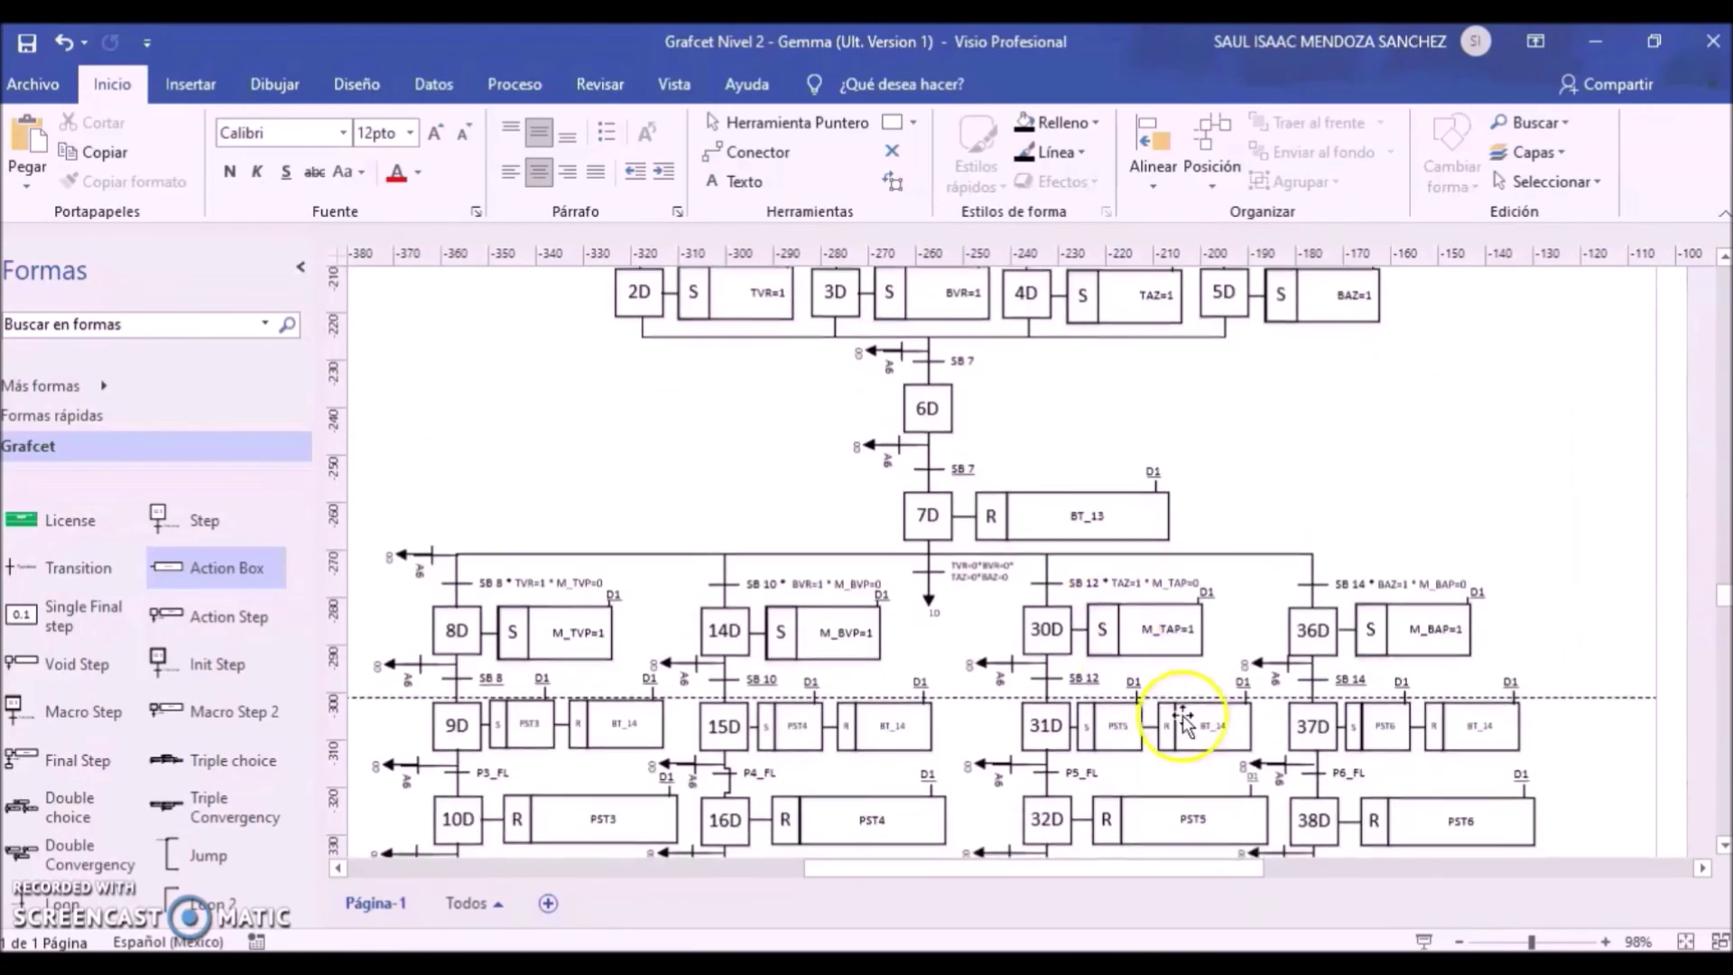
pyautogui.scroll(-10, 1180, 676)
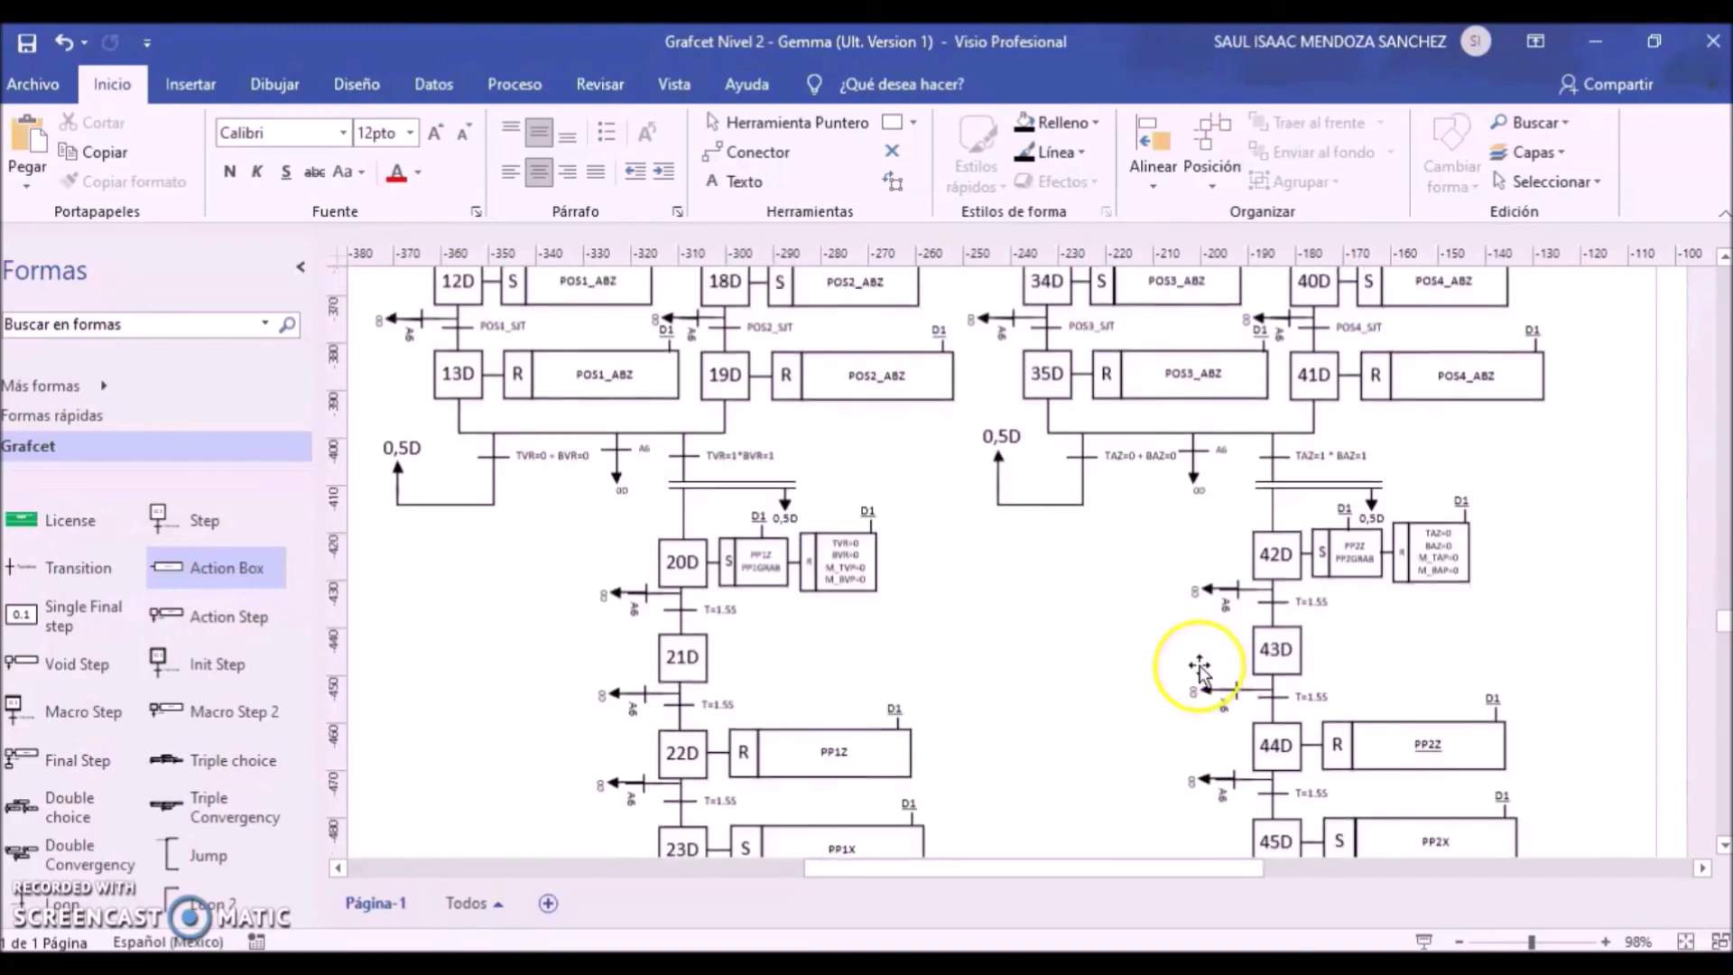
# Step: Return to the GEMMA chart and view its steps A1, F1, F4, A2, D1 and A6 together
pyautogui.scroll(20, 986, 623)
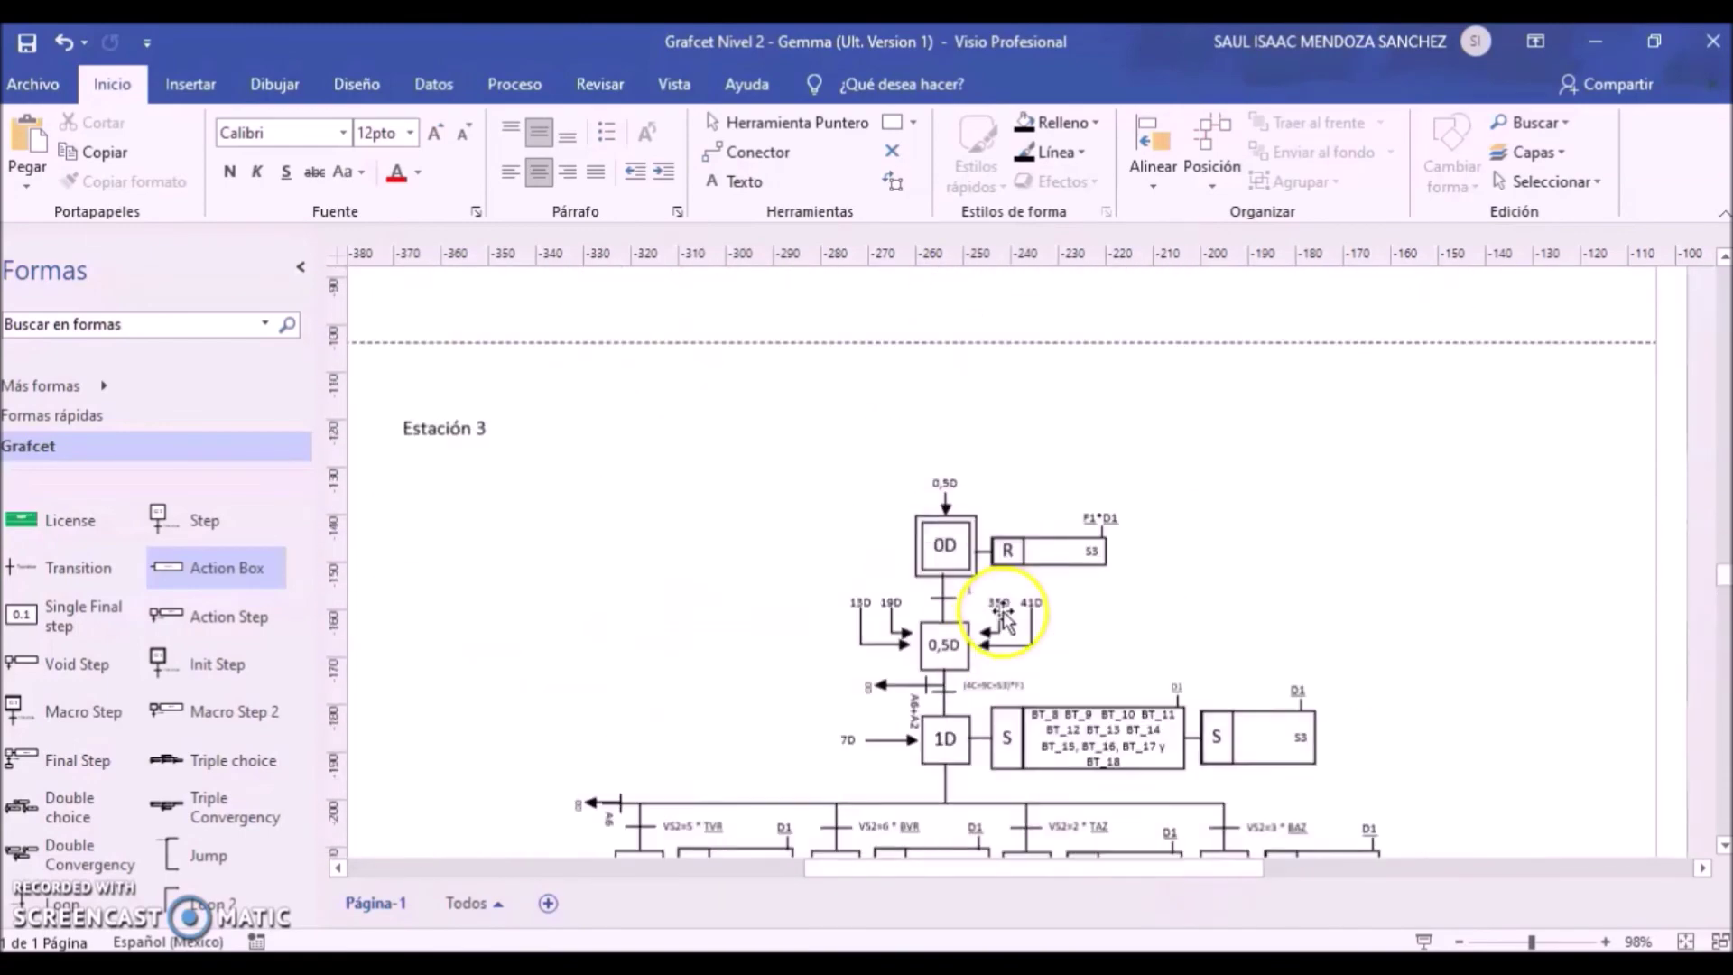
pyautogui.scroll(20, 1004, 614)
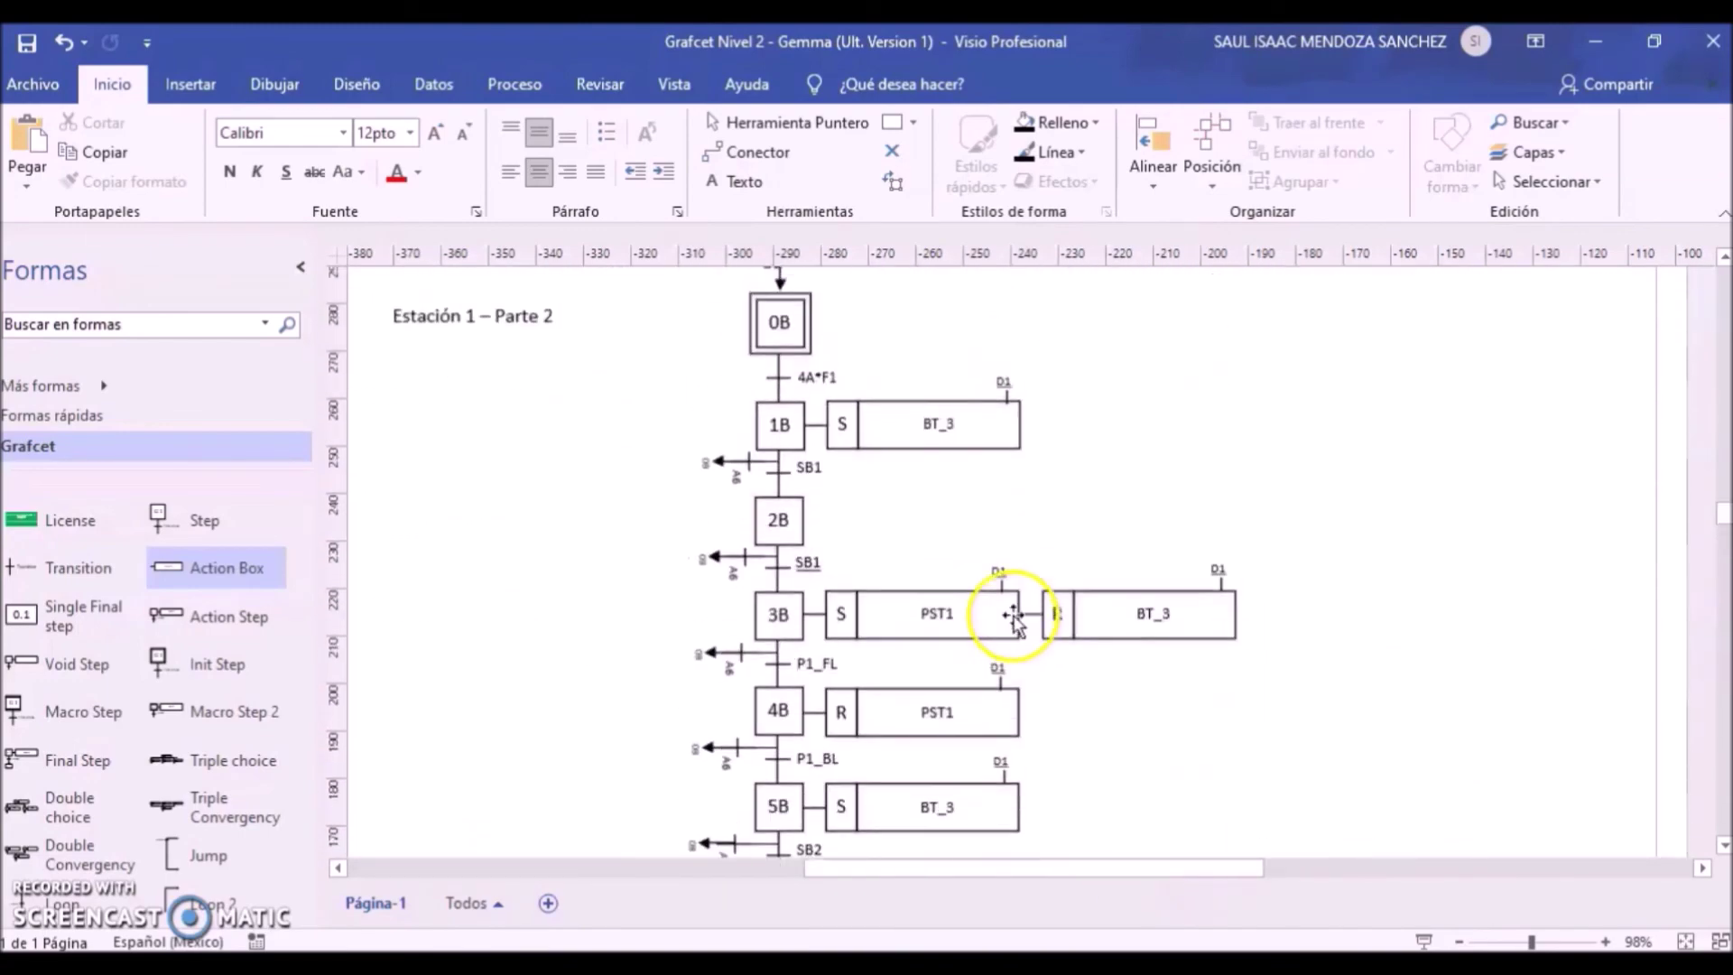
pyautogui.scroll(20, 1018, 619)
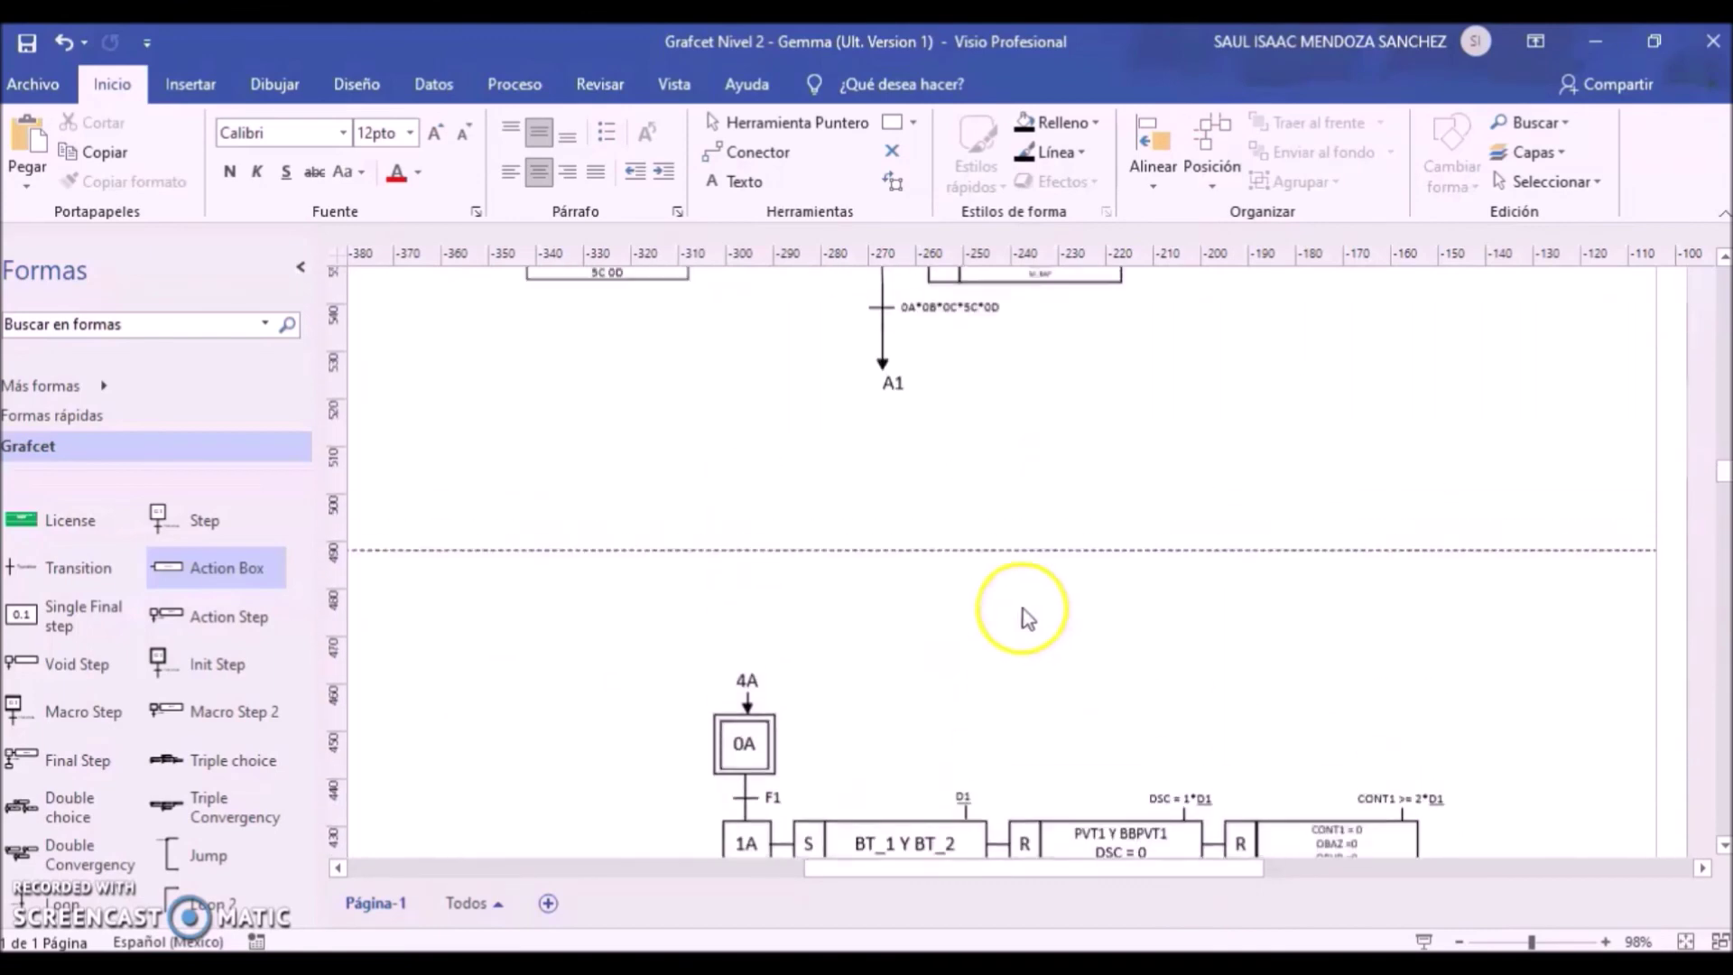
pyautogui.moveTo(1110, 868); pyautogui.dragTo(1037, 865)
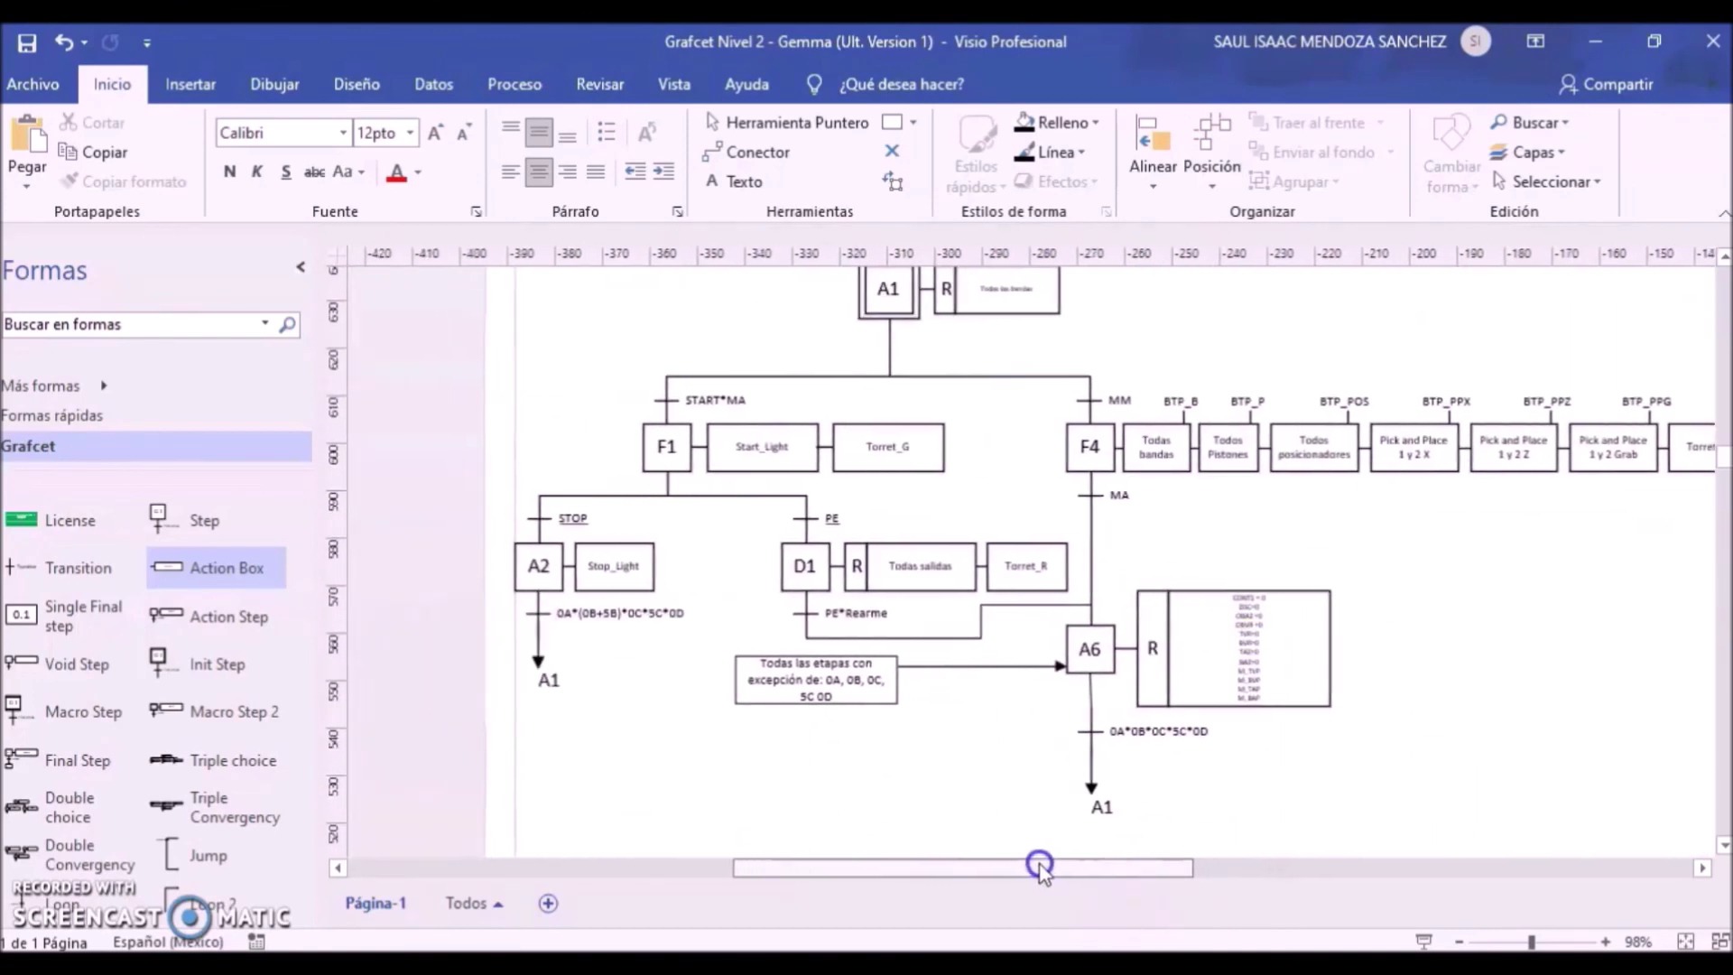
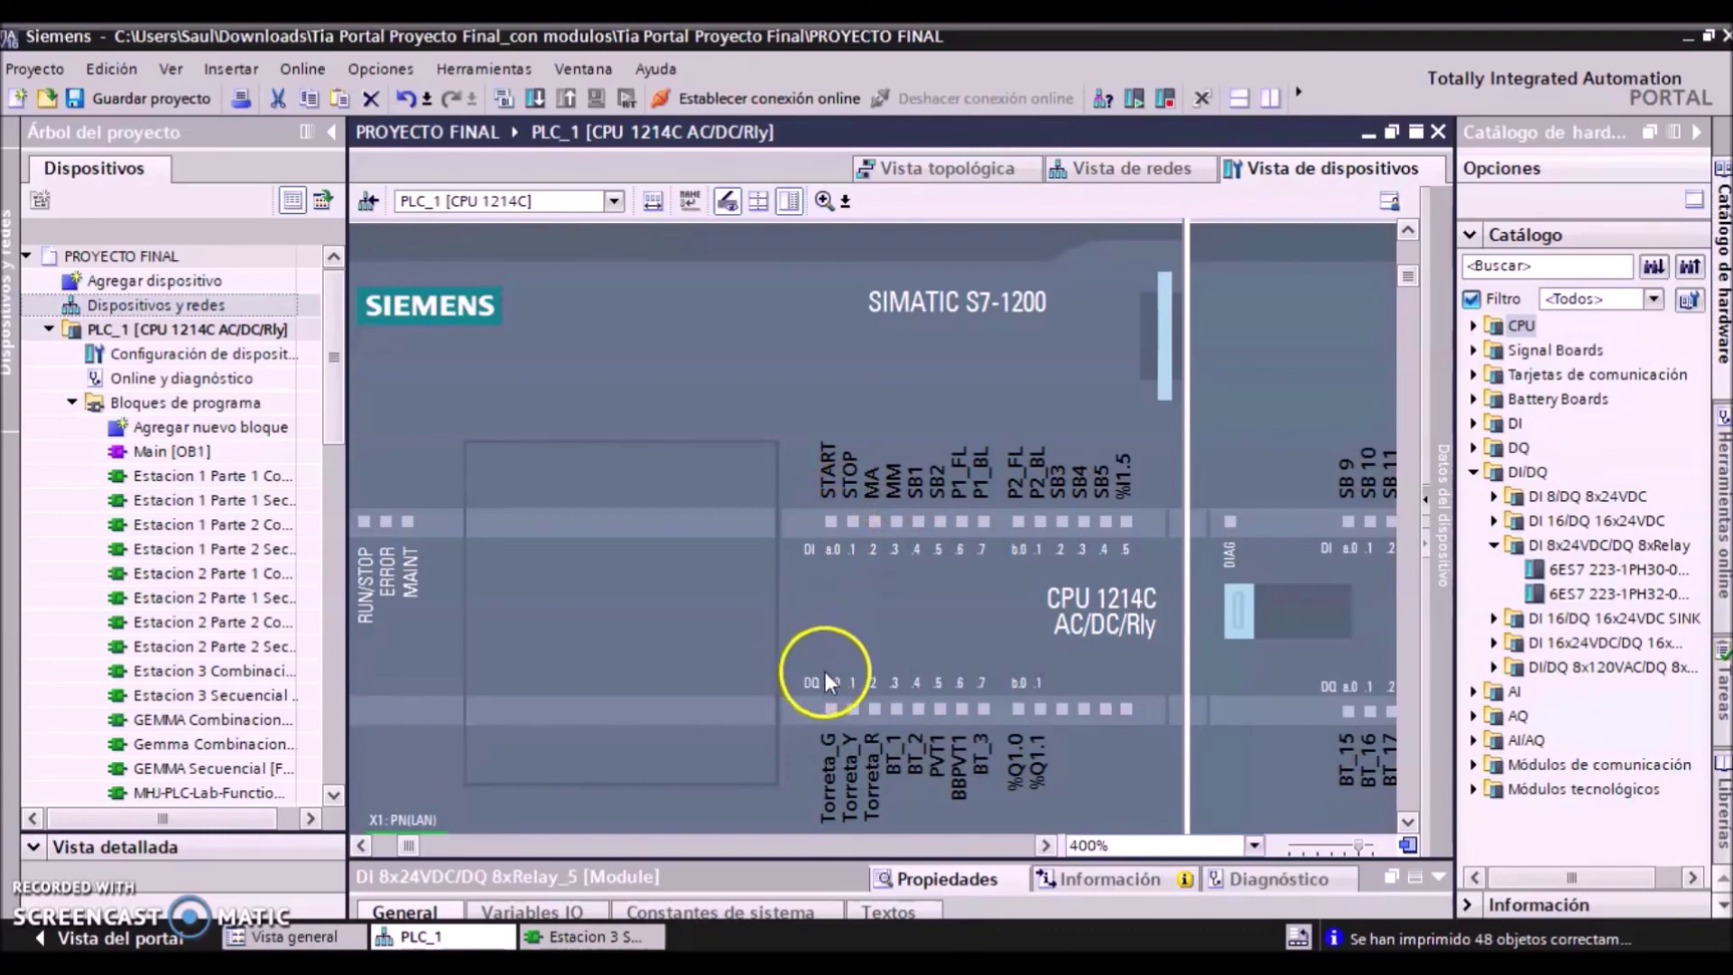
# Step: Switch to PowerPoint to view the closed and open S7-1200 CPU photos on slides 1 and 2, and return to TIA Portal
pyautogui.hotkey('alt', 'Tab')
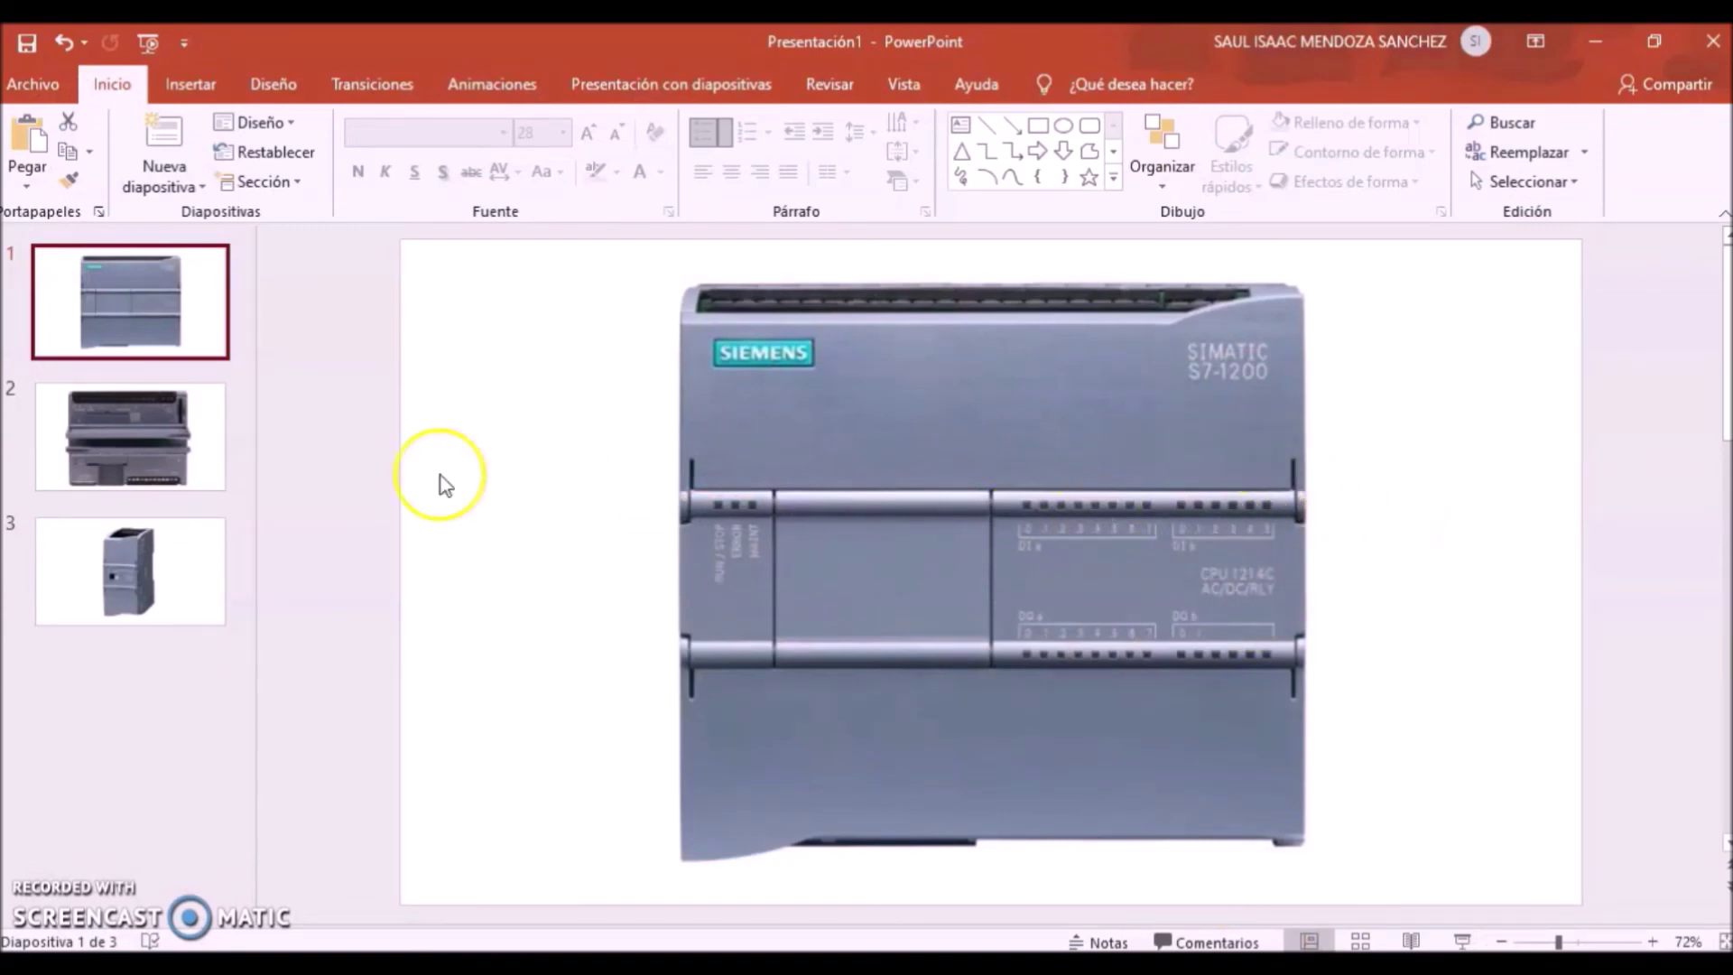
pyautogui.click(153, 415)
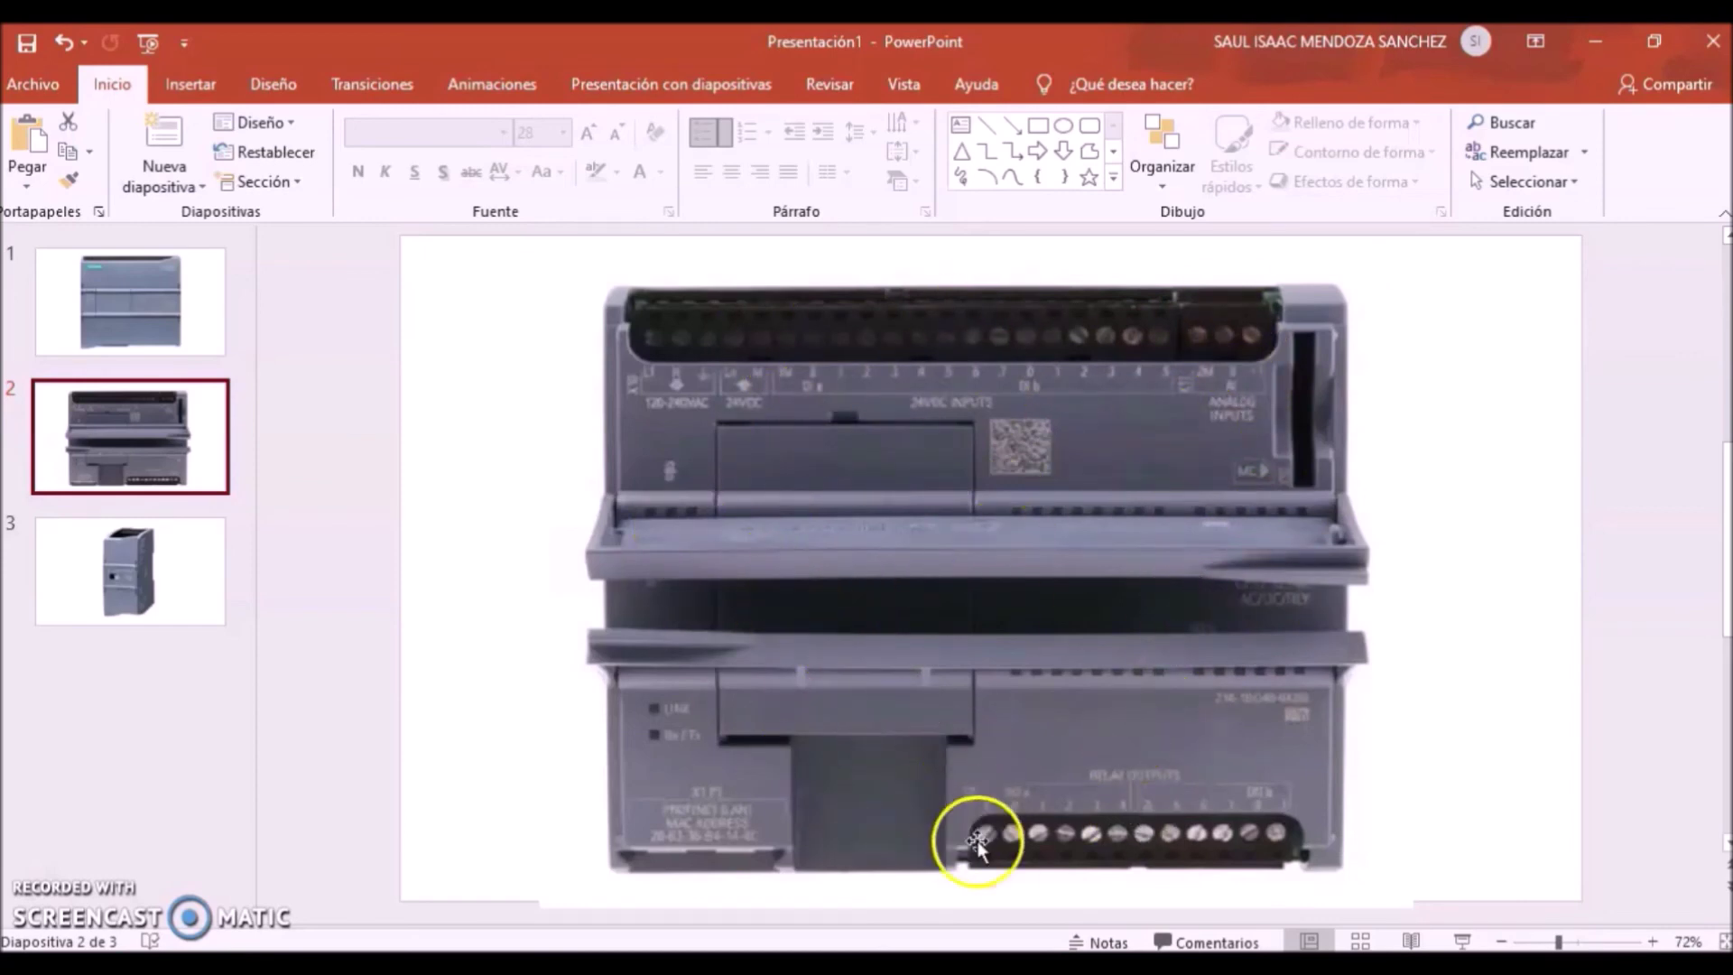
pyautogui.hotkey('alt', 'Tab')
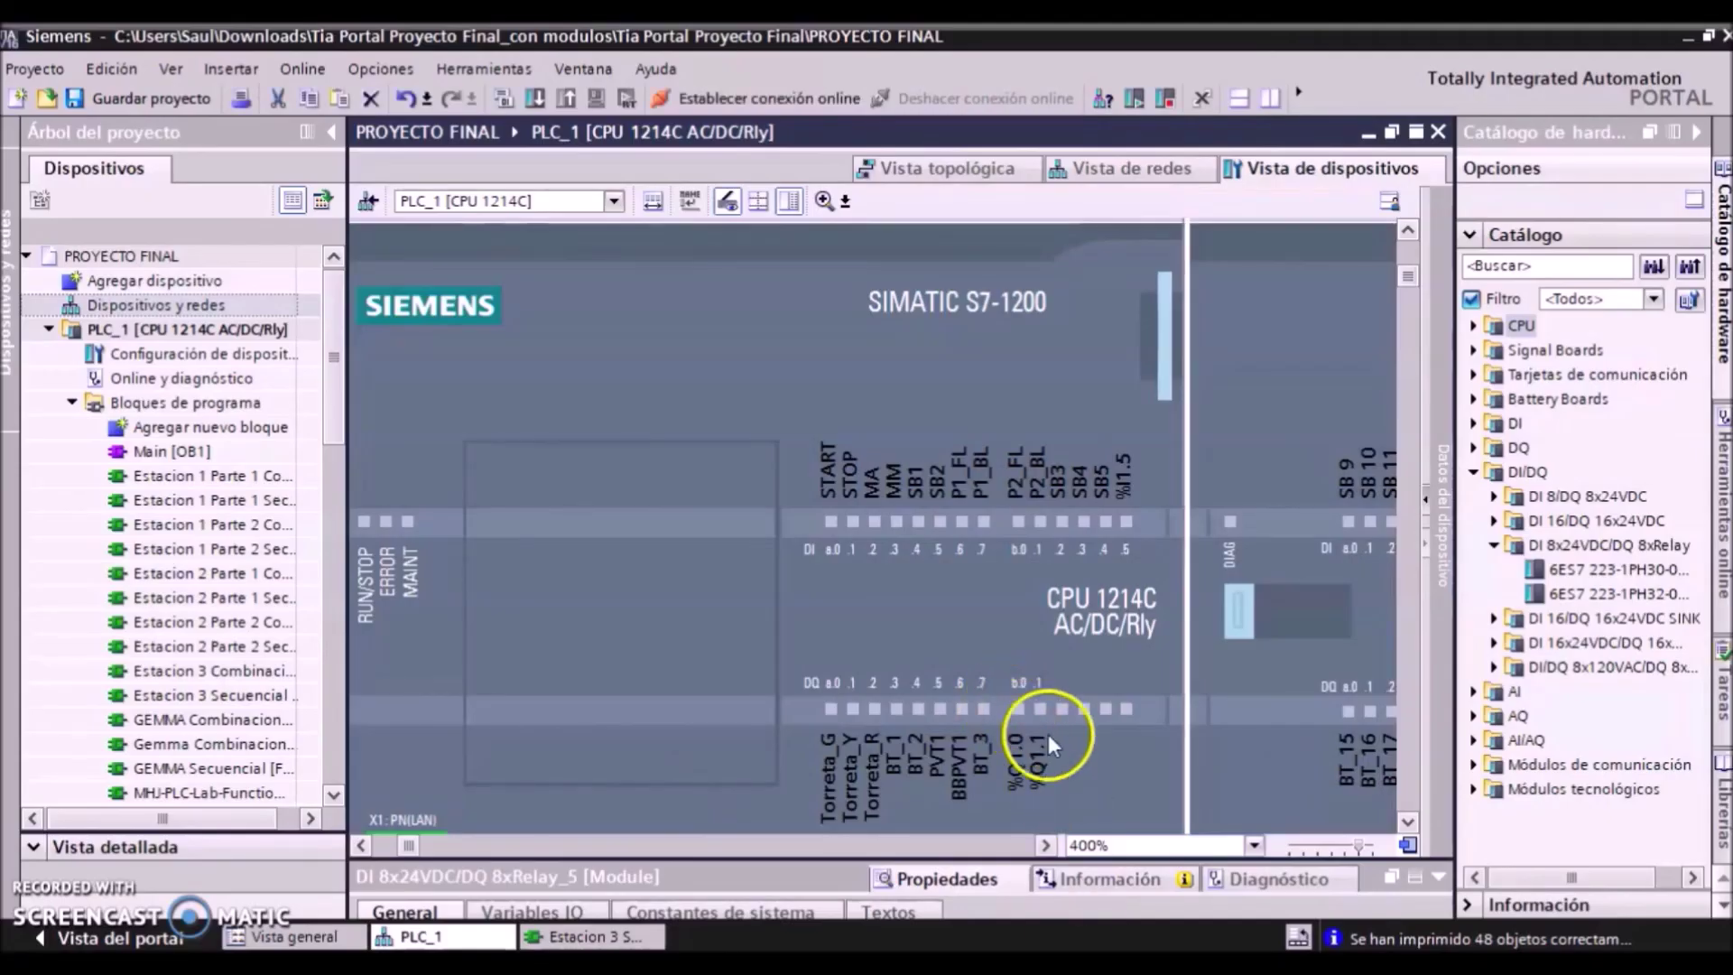
# Step: Review the input and output tags assigned to the CPU 1214C and the SM 1223 modules in the device view
pyautogui.click(1038, 846)
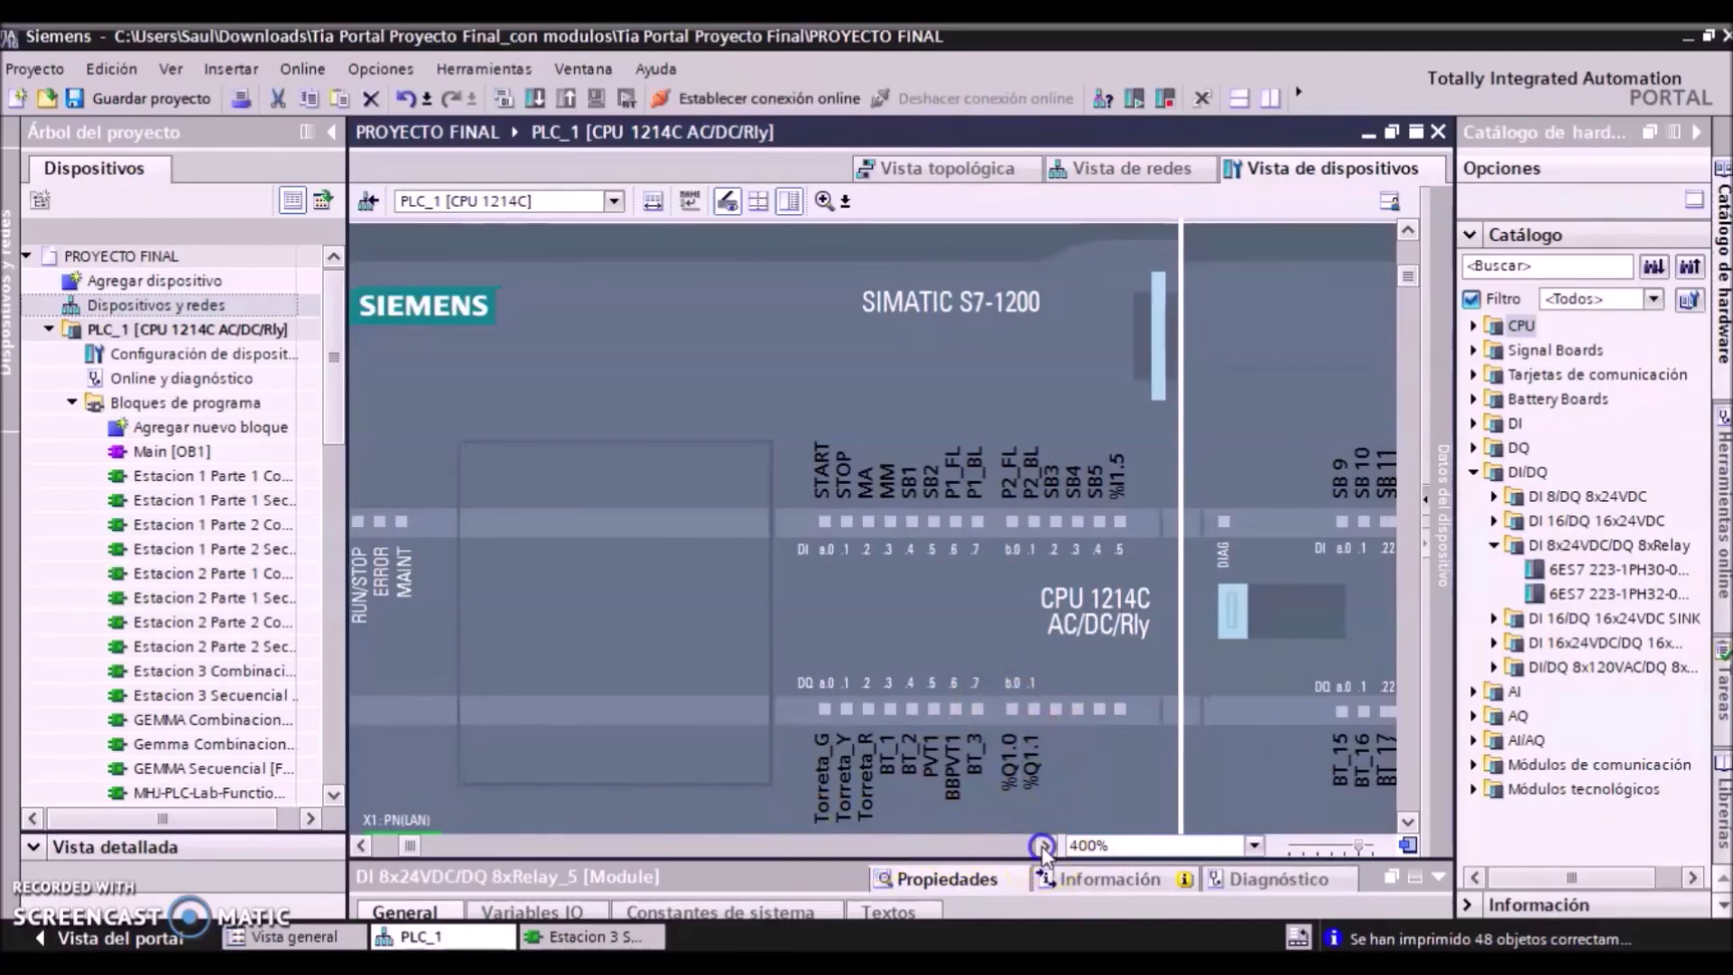
pyautogui.moveTo(1044, 846); pyautogui.dragTo(1049, 846)
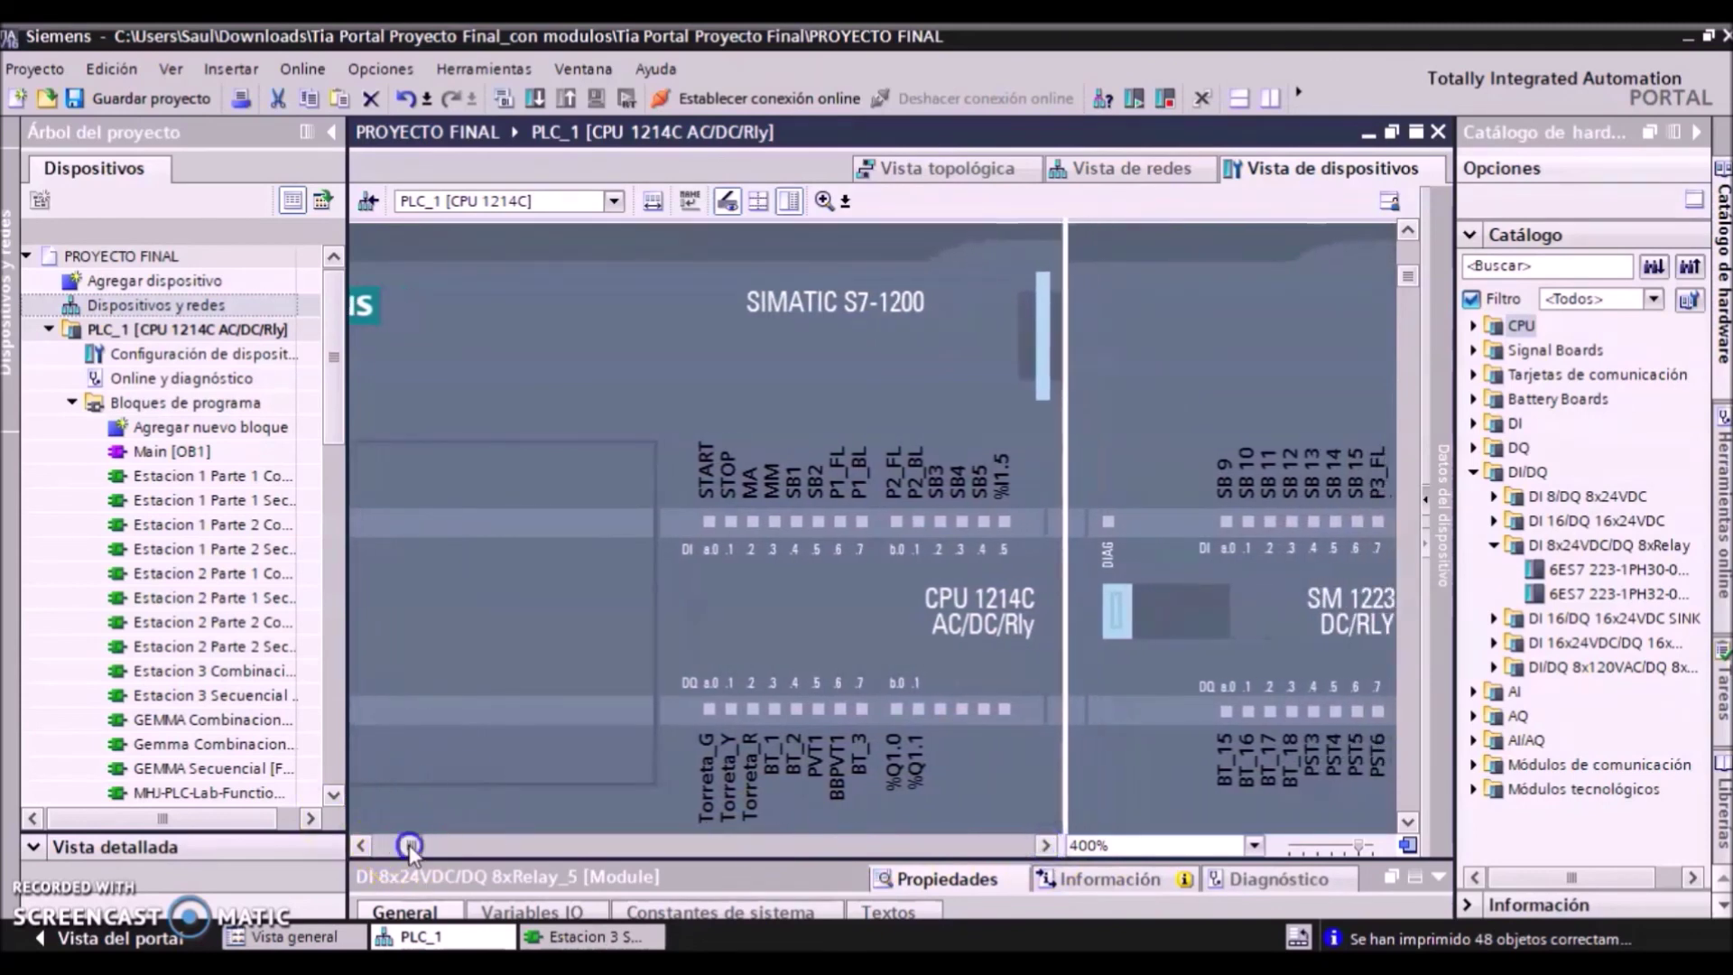
pyautogui.click(427, 845)
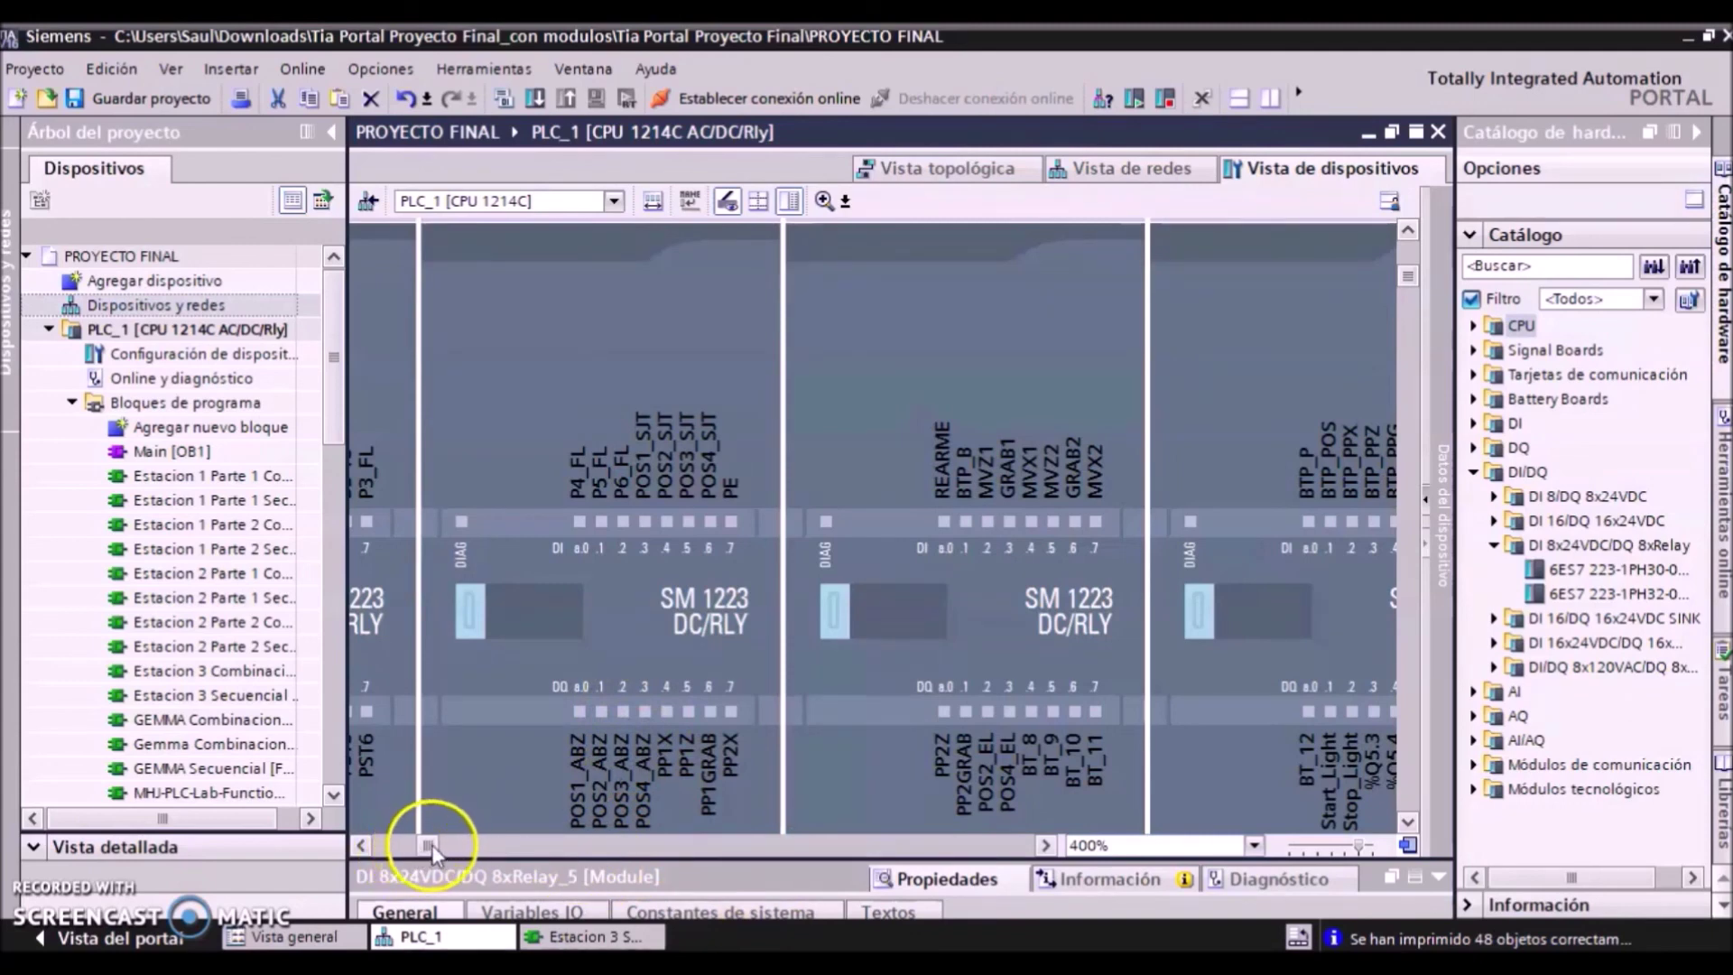
pyautogui.moveTo(427, 846); pyautogui.dragTo(414, 849)
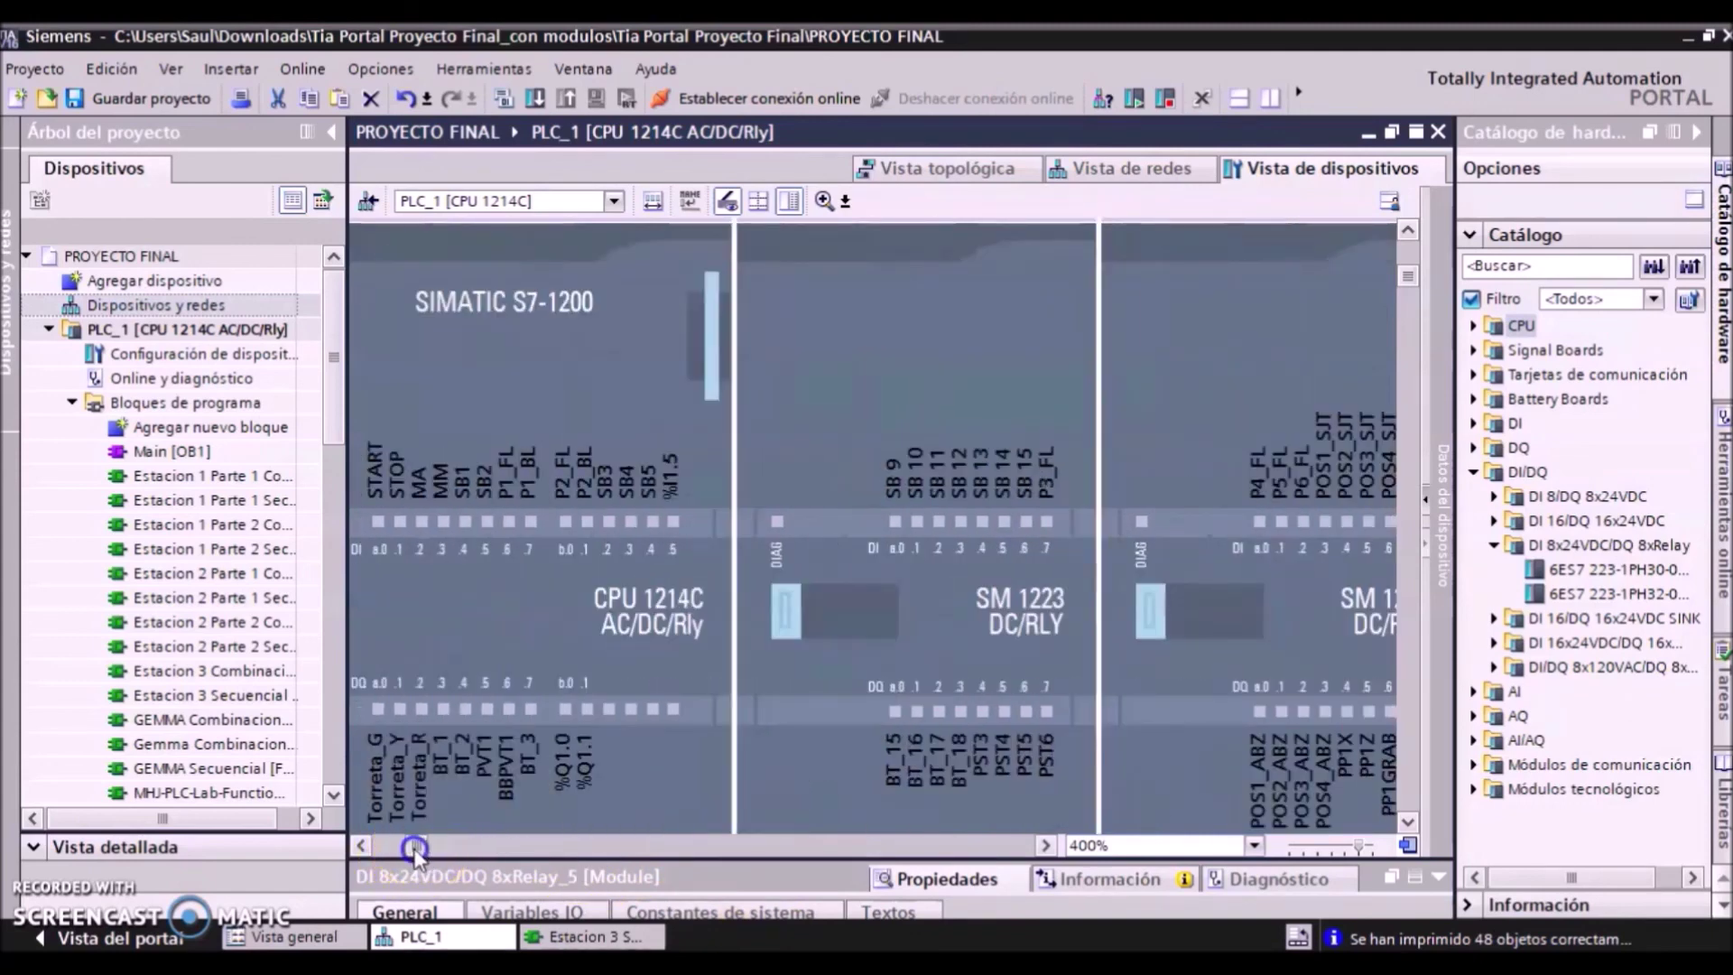
pyautogui.moveTo(427, 846); pyautogui.dragTo(439, 846)
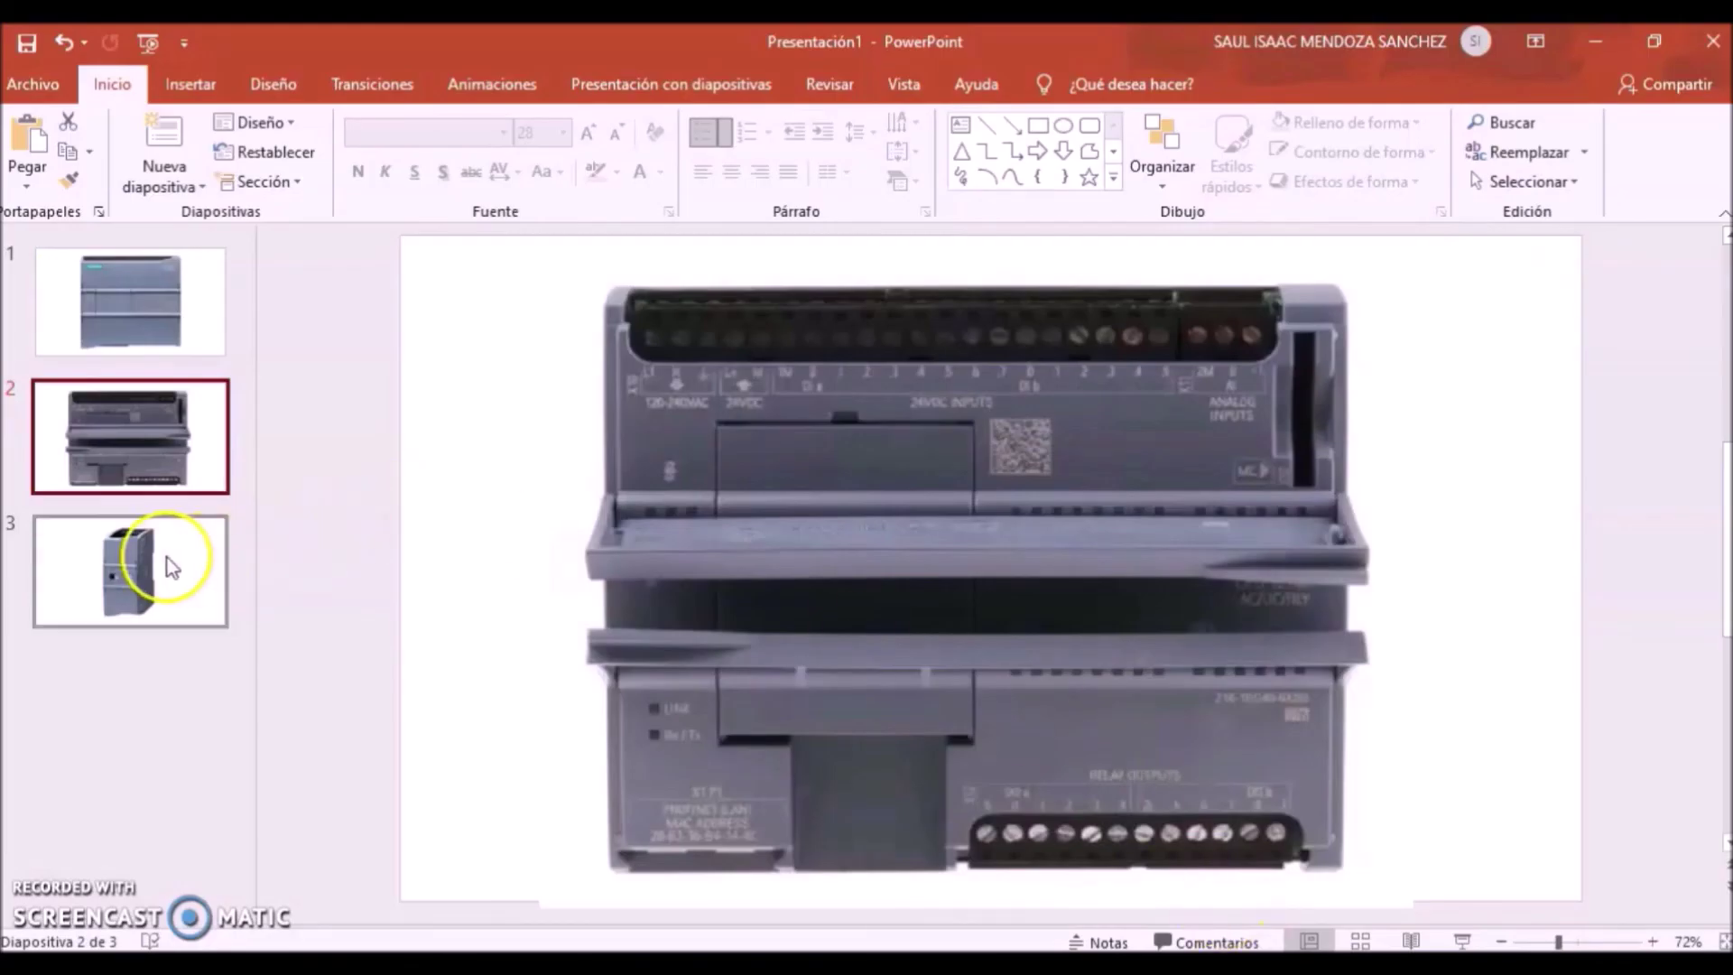
# Step: View the SM 1223 module photo on slide 3 of the PowerPoint presentation and return to TIA Portal
pyautogui.click(171, 561)
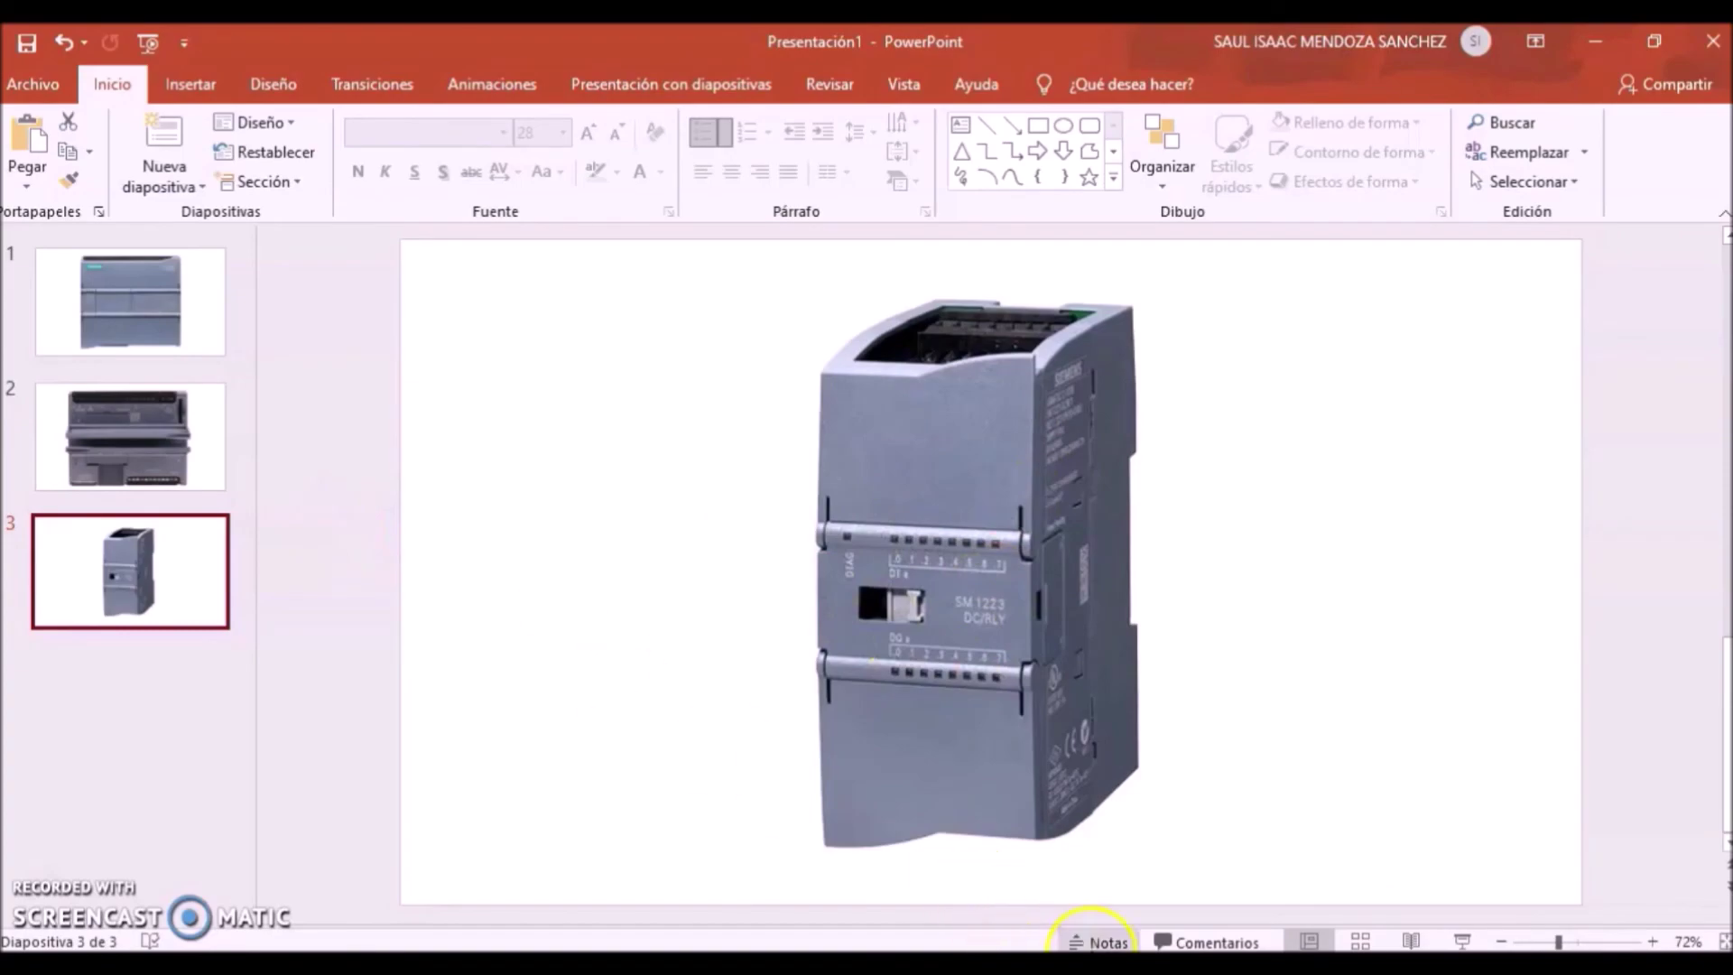
pyautogui.click(1106, 935)
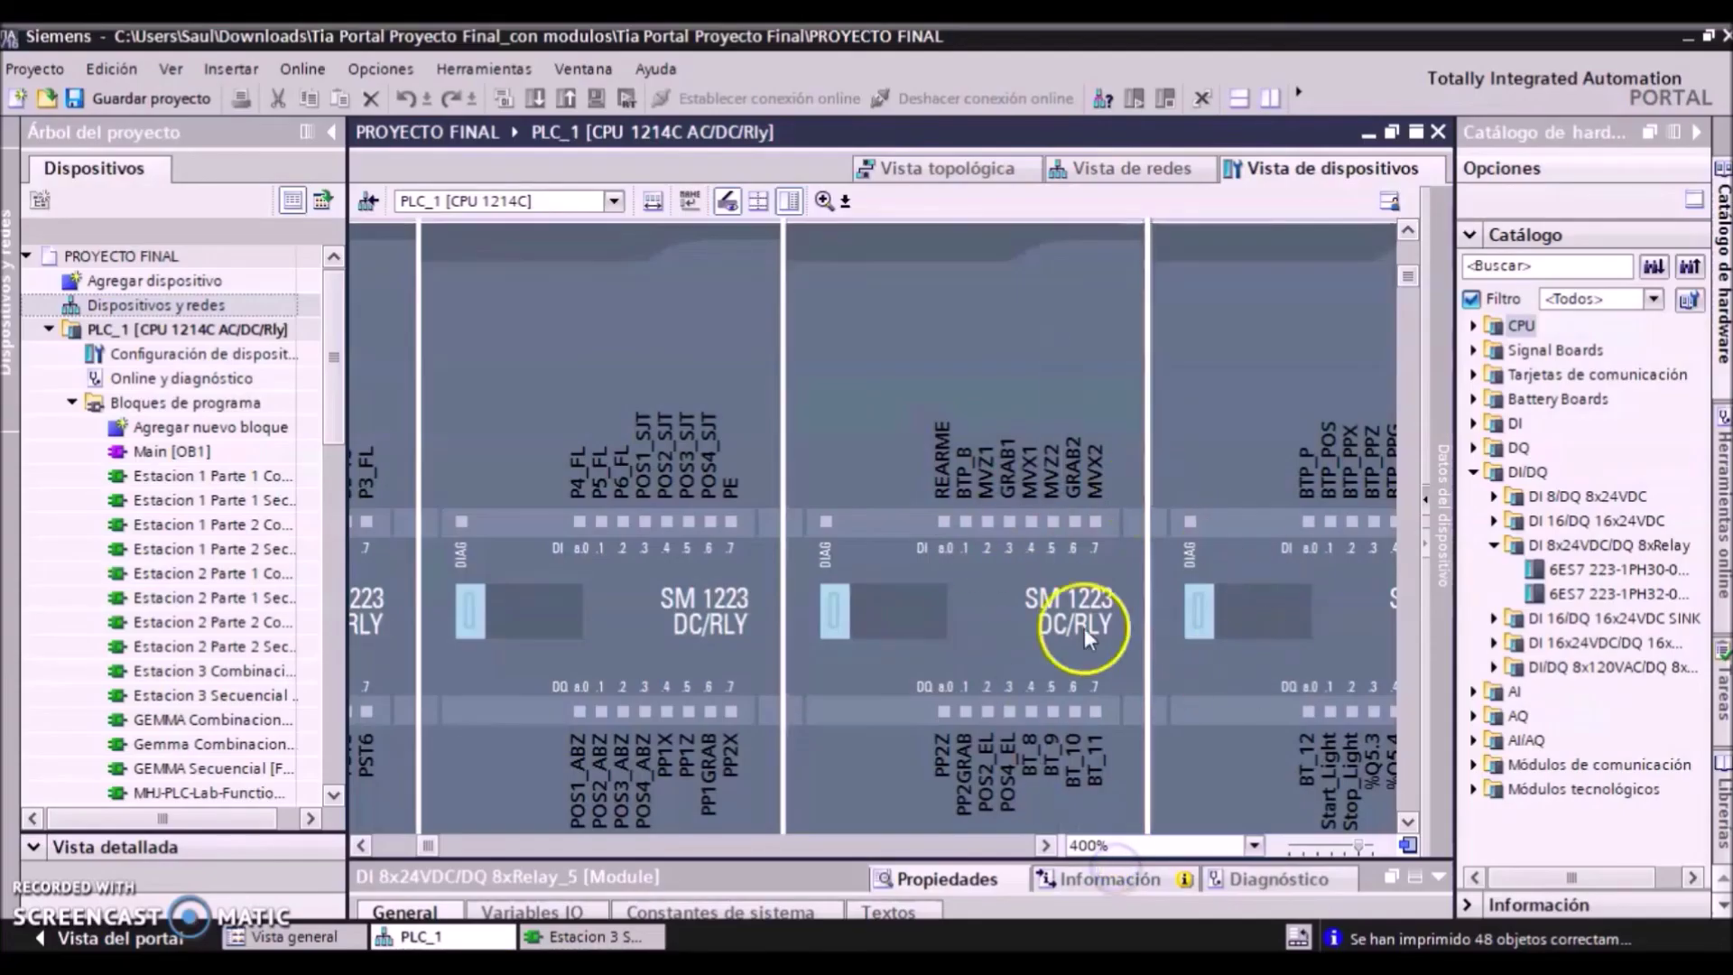
# Step: Set the device view zoom to 200% and open the device overview table to review the modules' I and Q addresses
pyautogui.click(1253, 845)
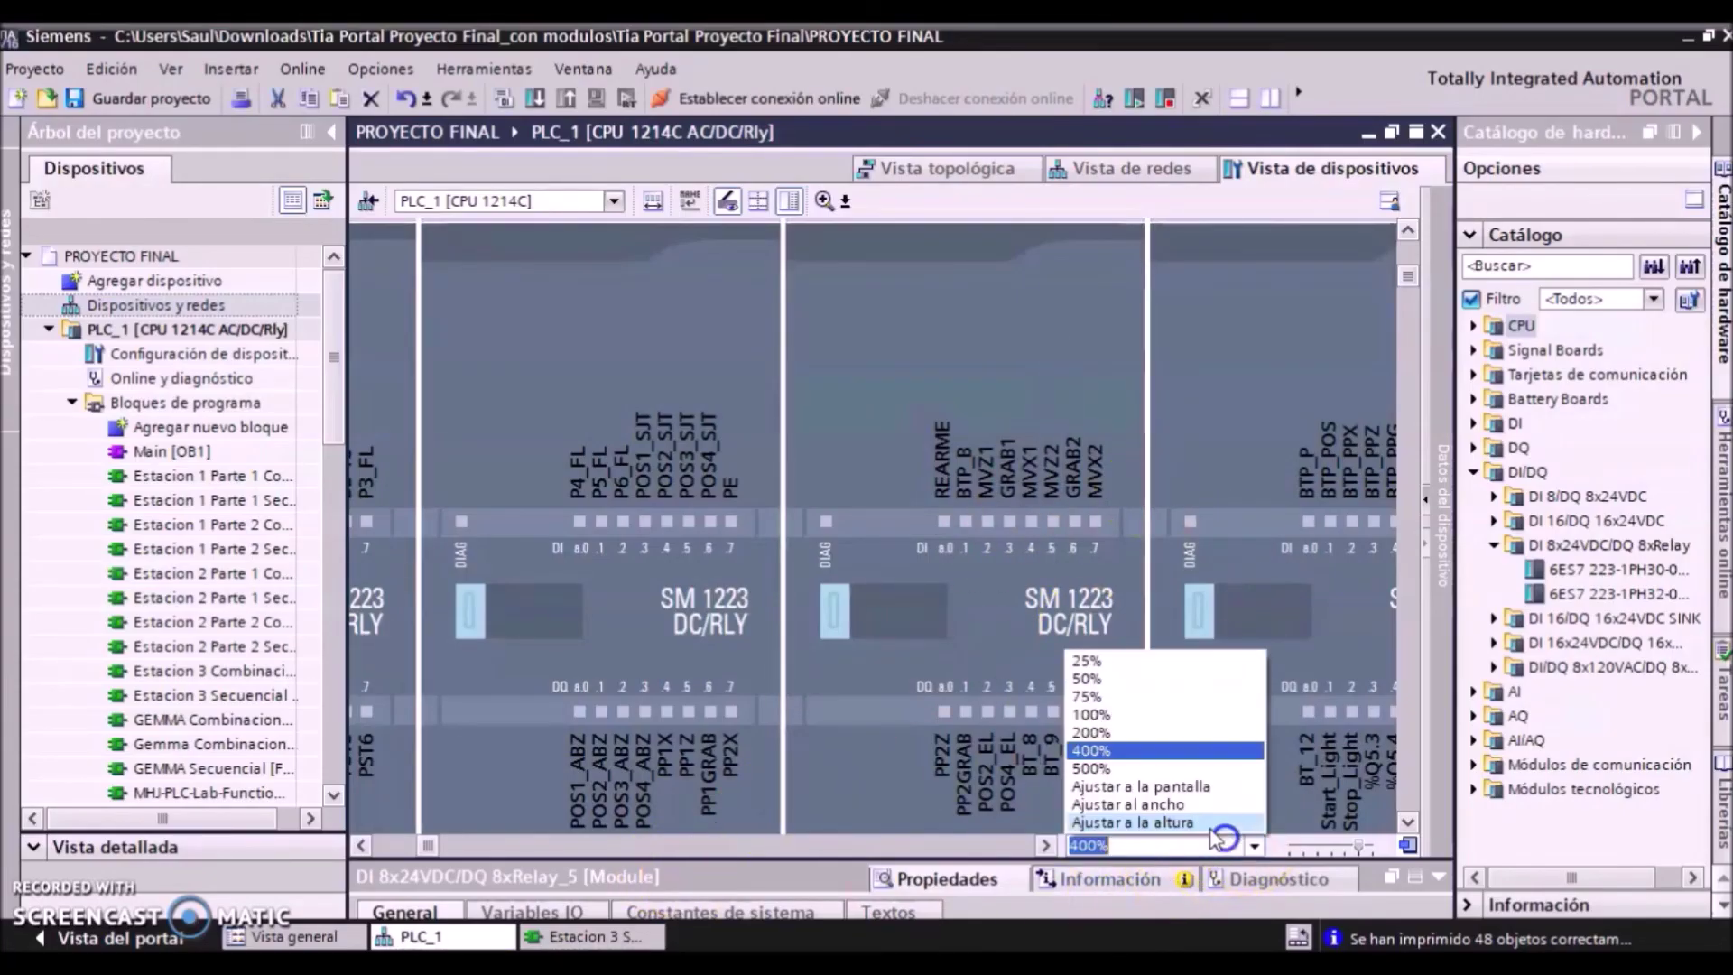
pyautogui.click(1112, 732)
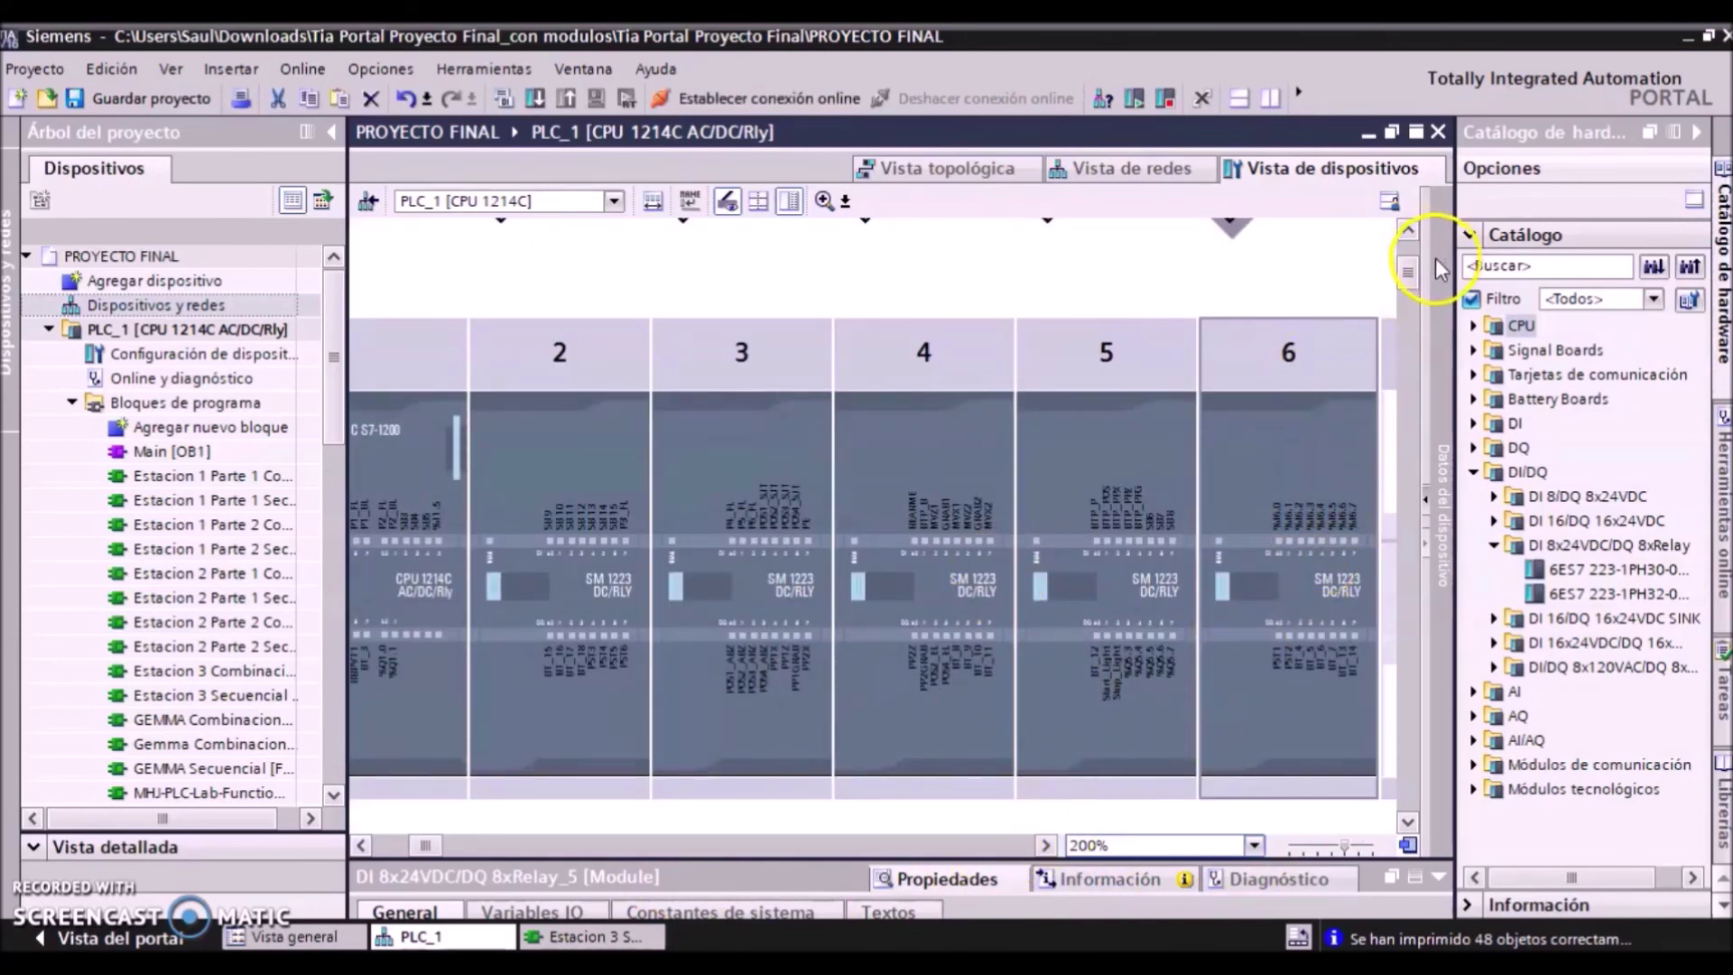
pyautogui.click(1430, 498)
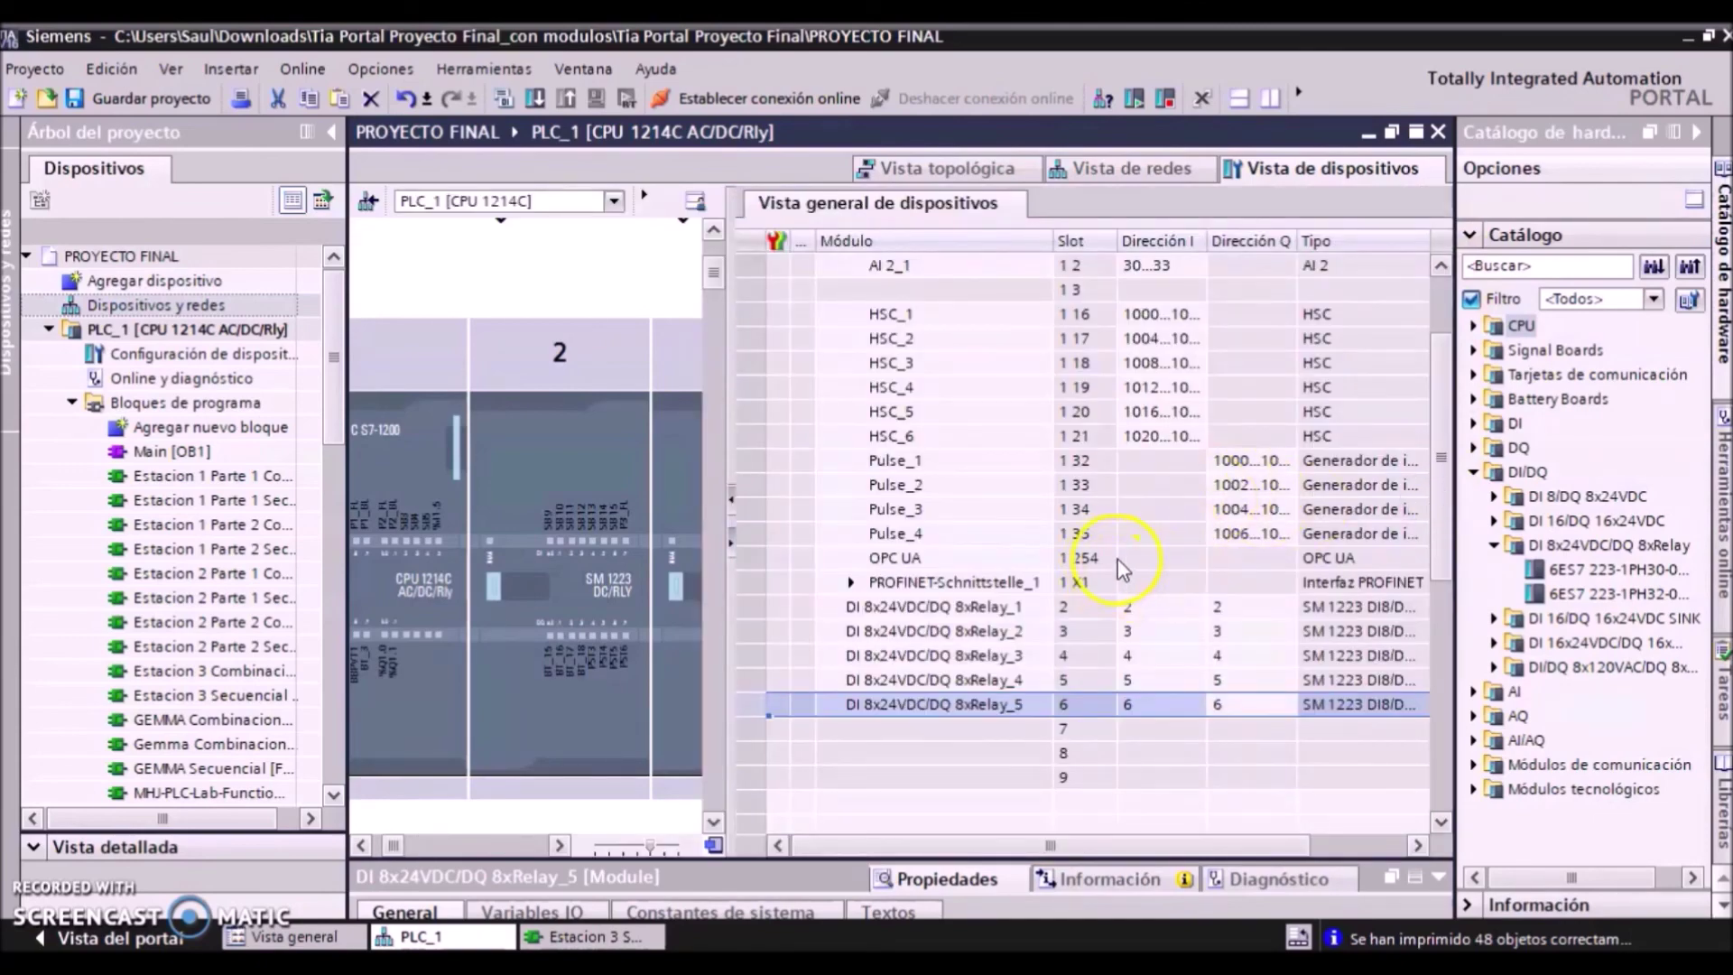
pyautogui.scroll(2, 1169, 506)
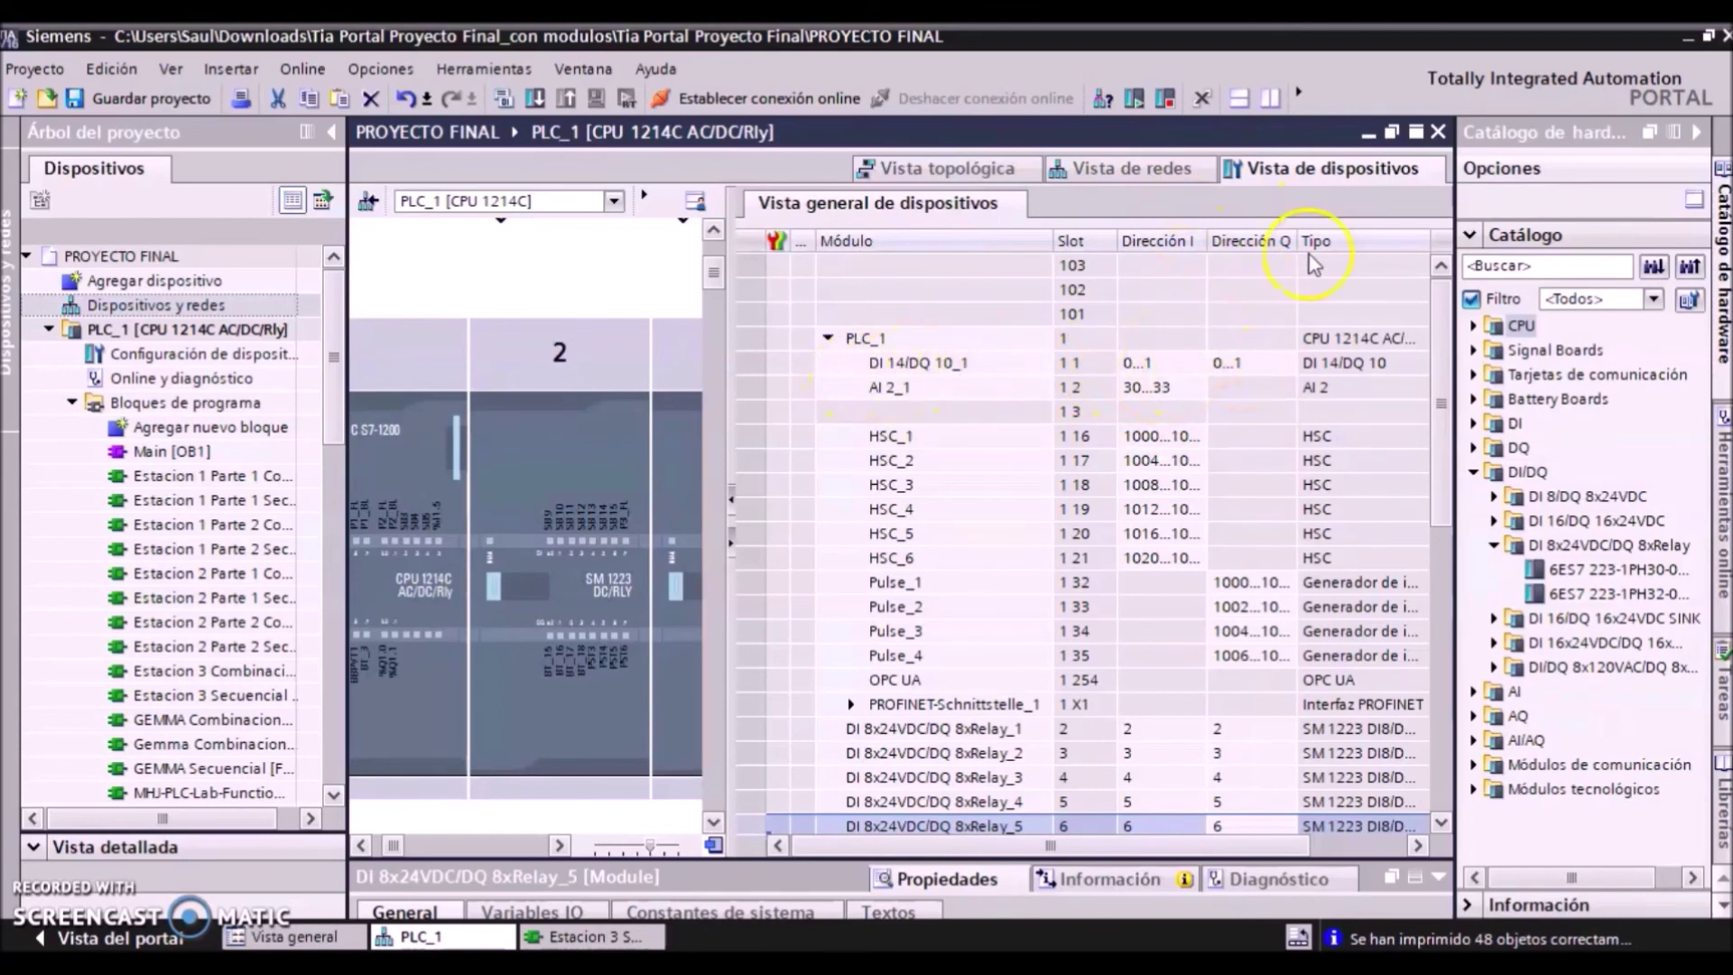
# Step: Review the I and Q addresses of the SM 1223 modules in the device overview, and collapse the overview table
pyautogui.scroll(-2, 1219, 517)
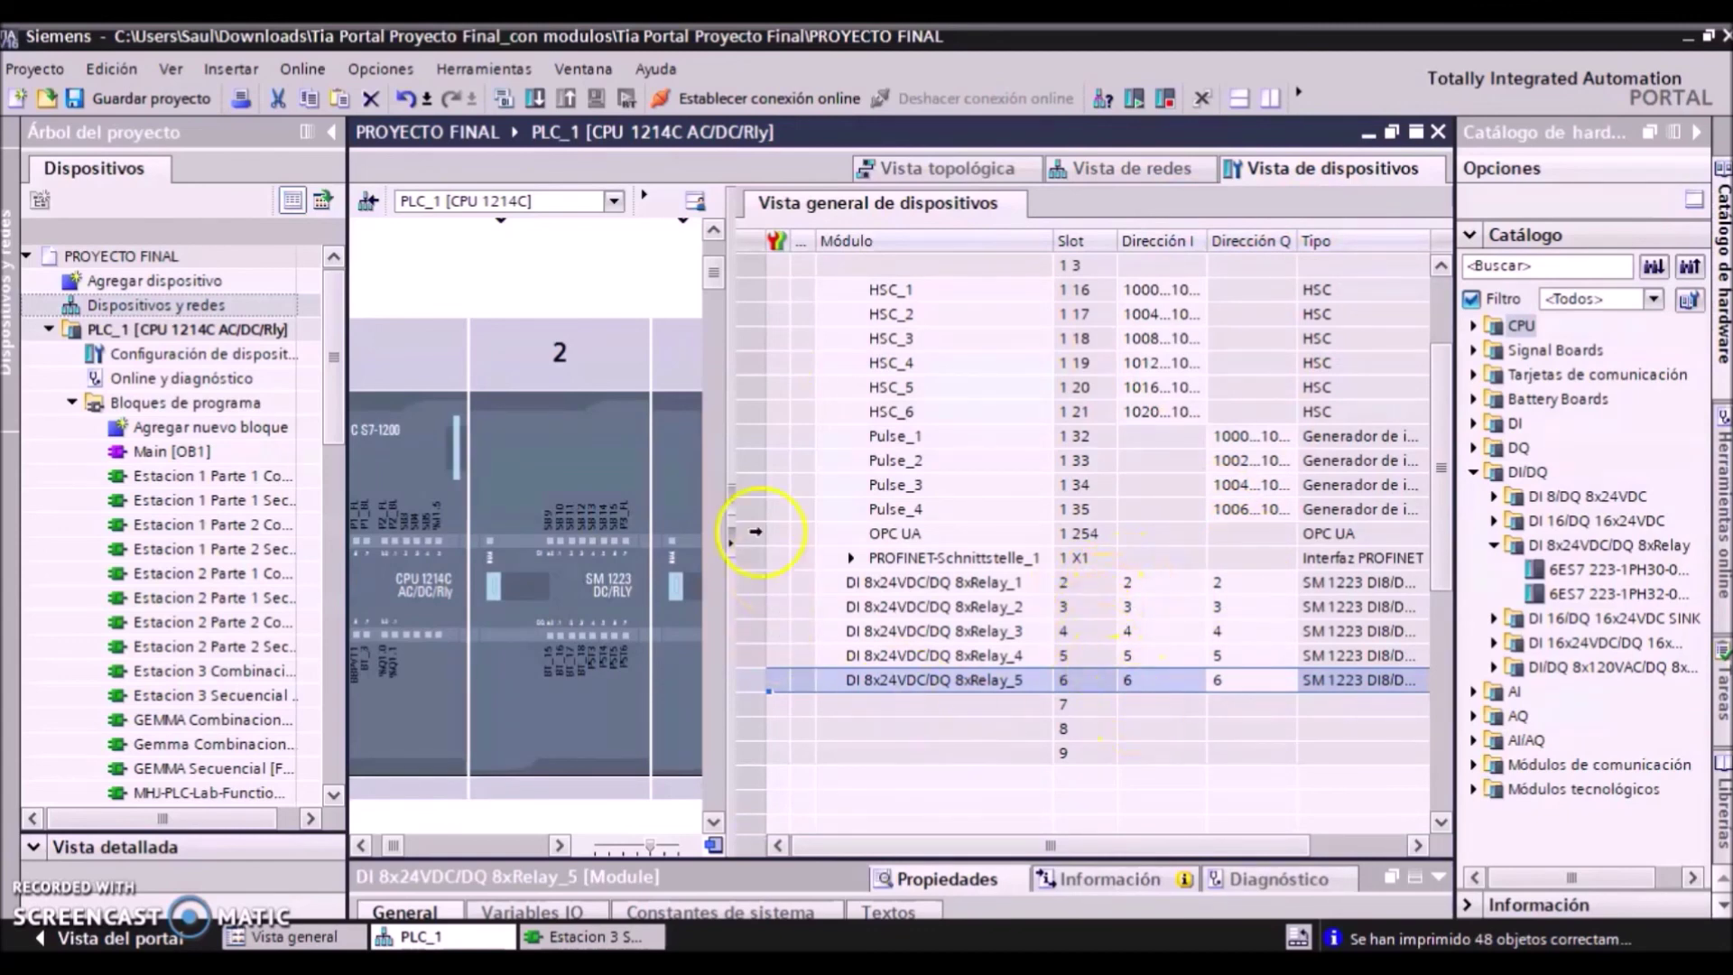
pyautogui.click(732, 546)
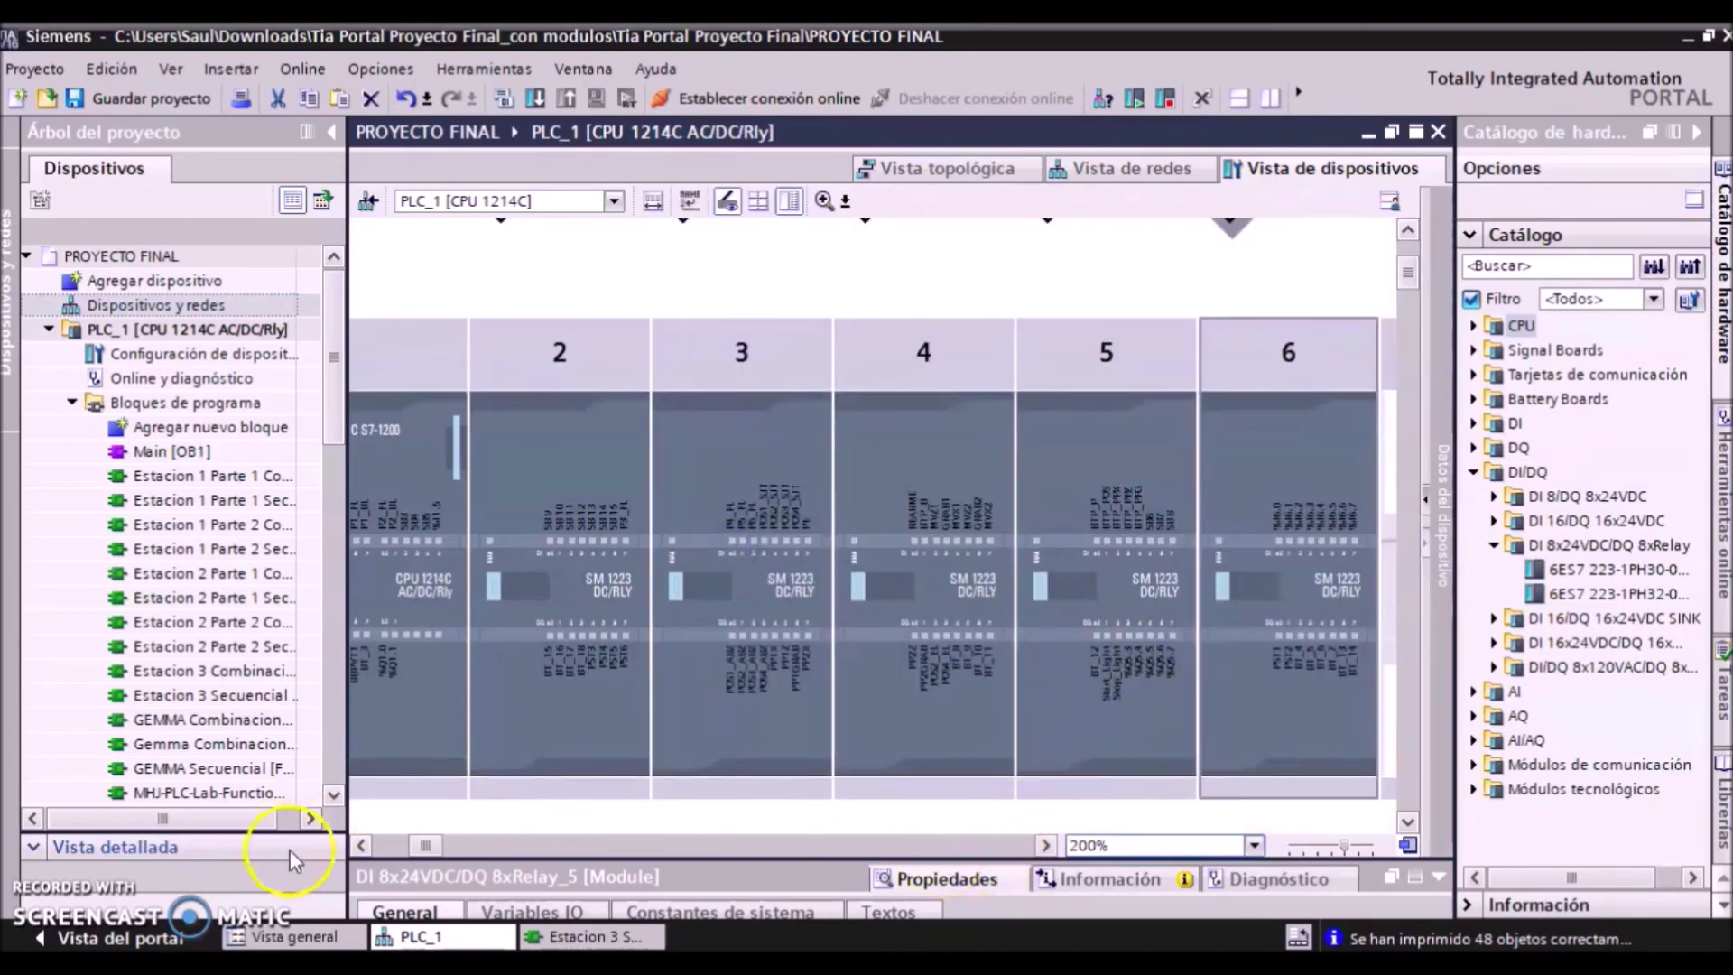
pyautogui.click(363, 845)
pyautogui.click(363, 845)
pyautogui.click(363, 845)
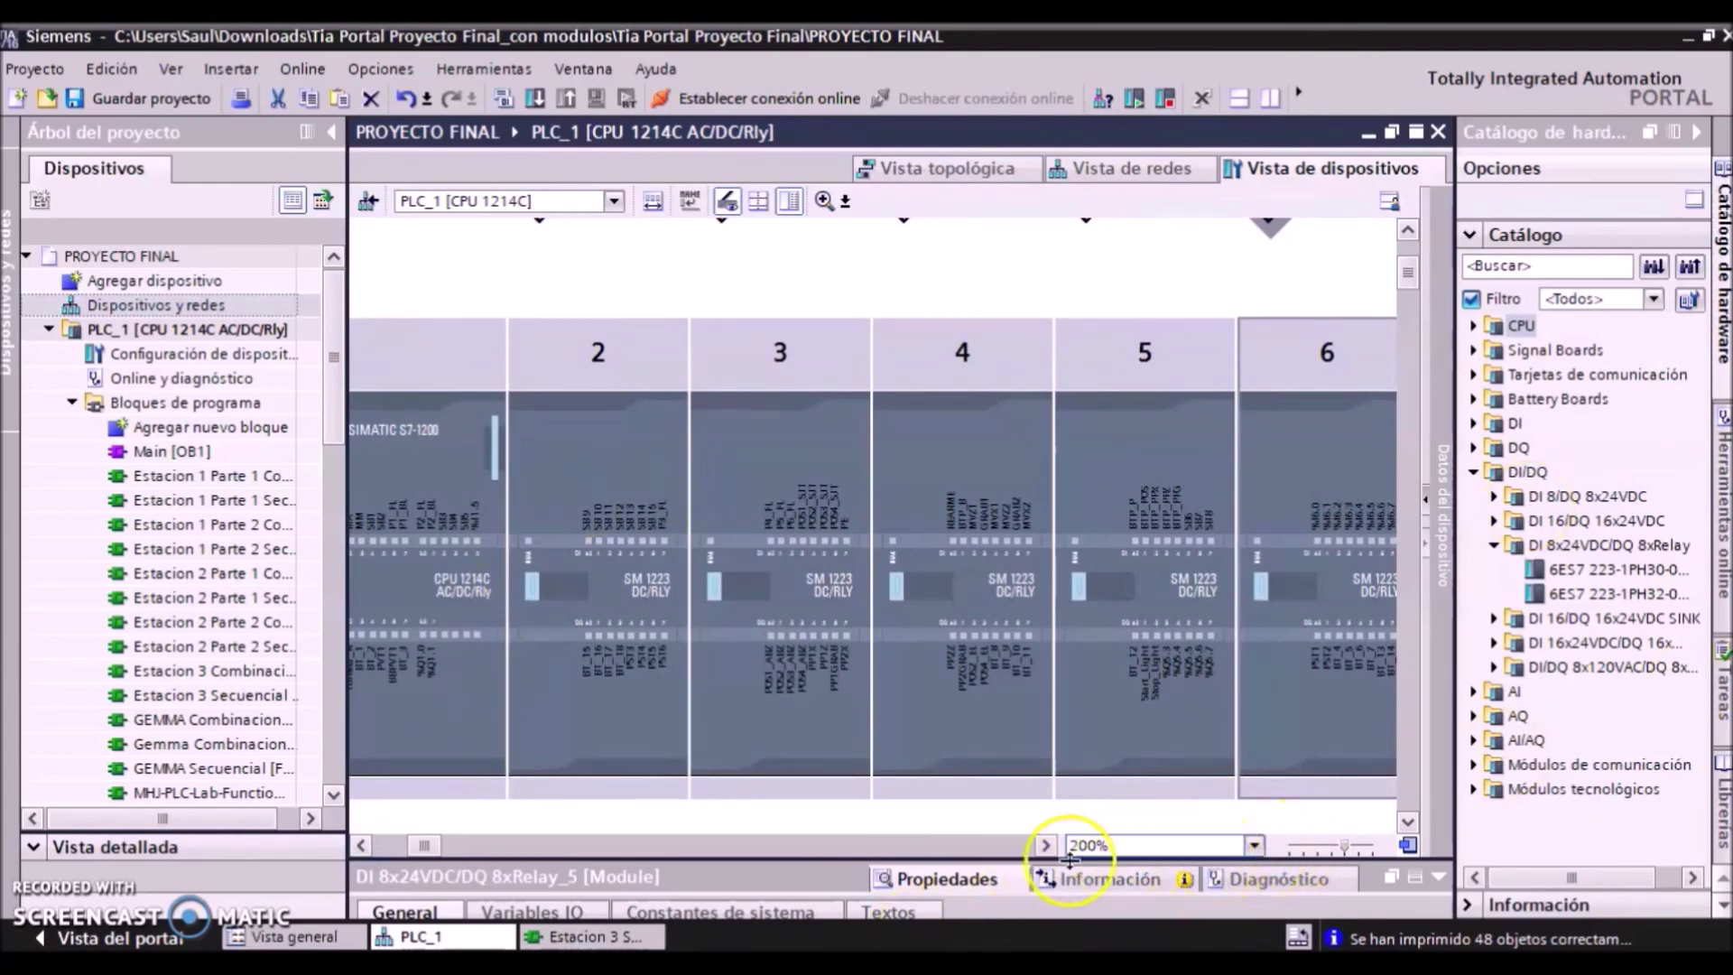
# Step: Set the device view zoom to 100% to show the whole rack, and switch to the network view
pyautogui.click(1256, 846)
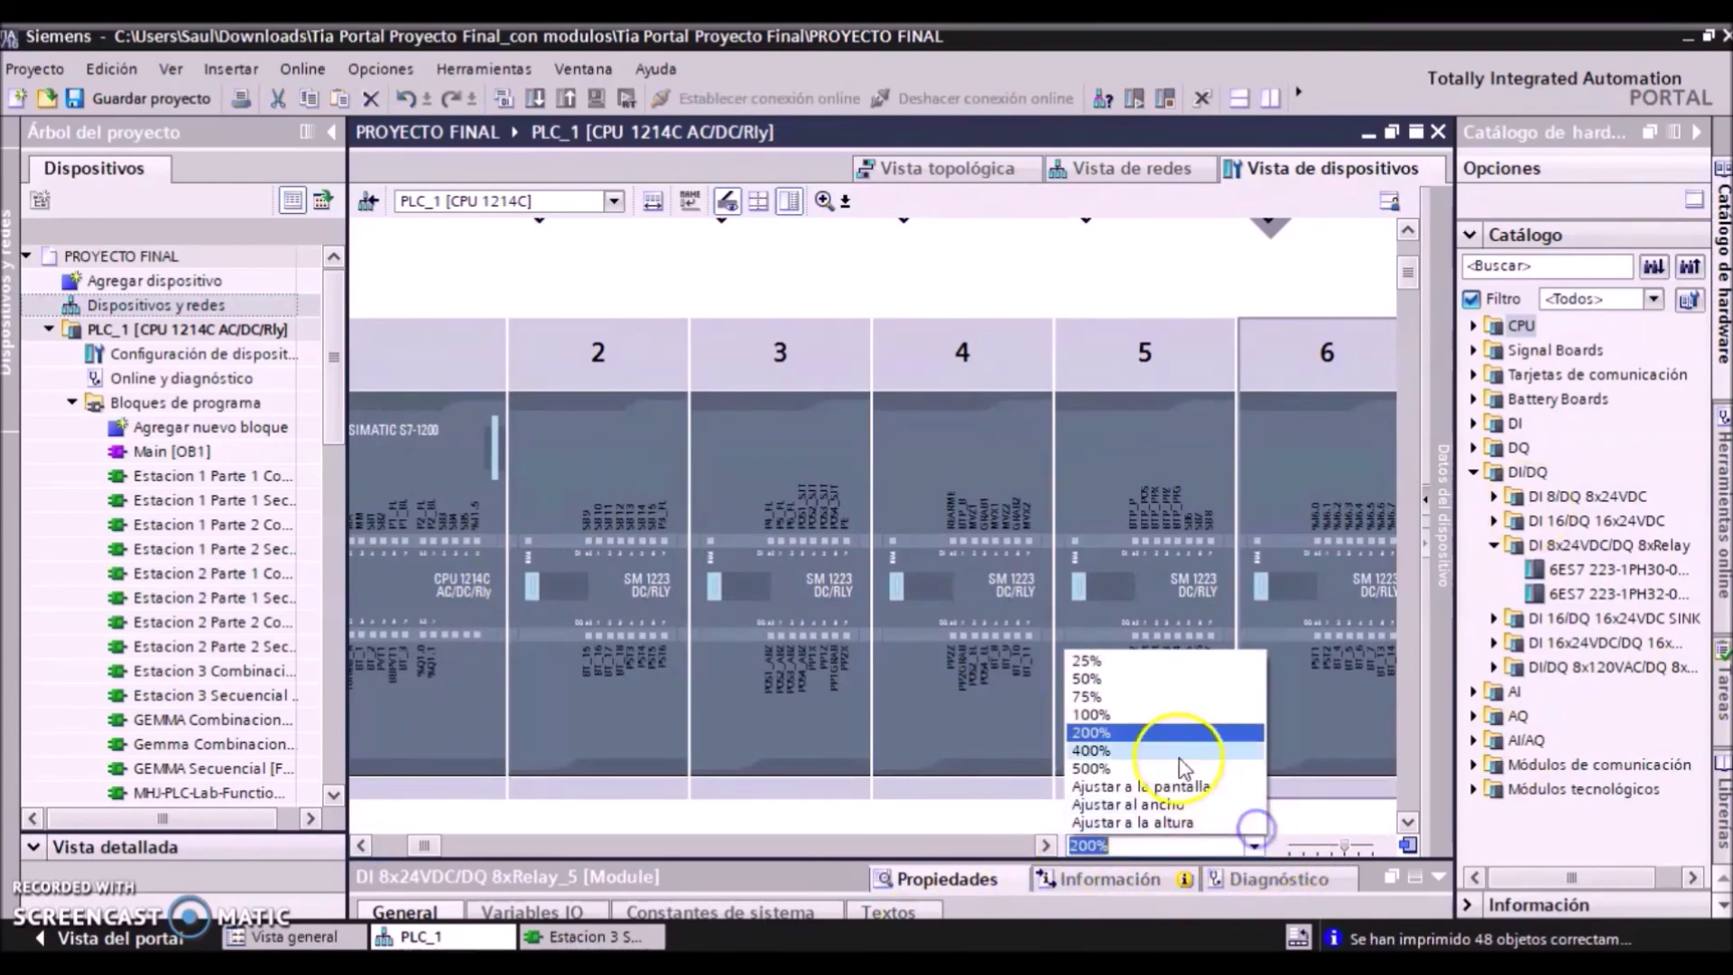
pyautogui.click(1146, 715)
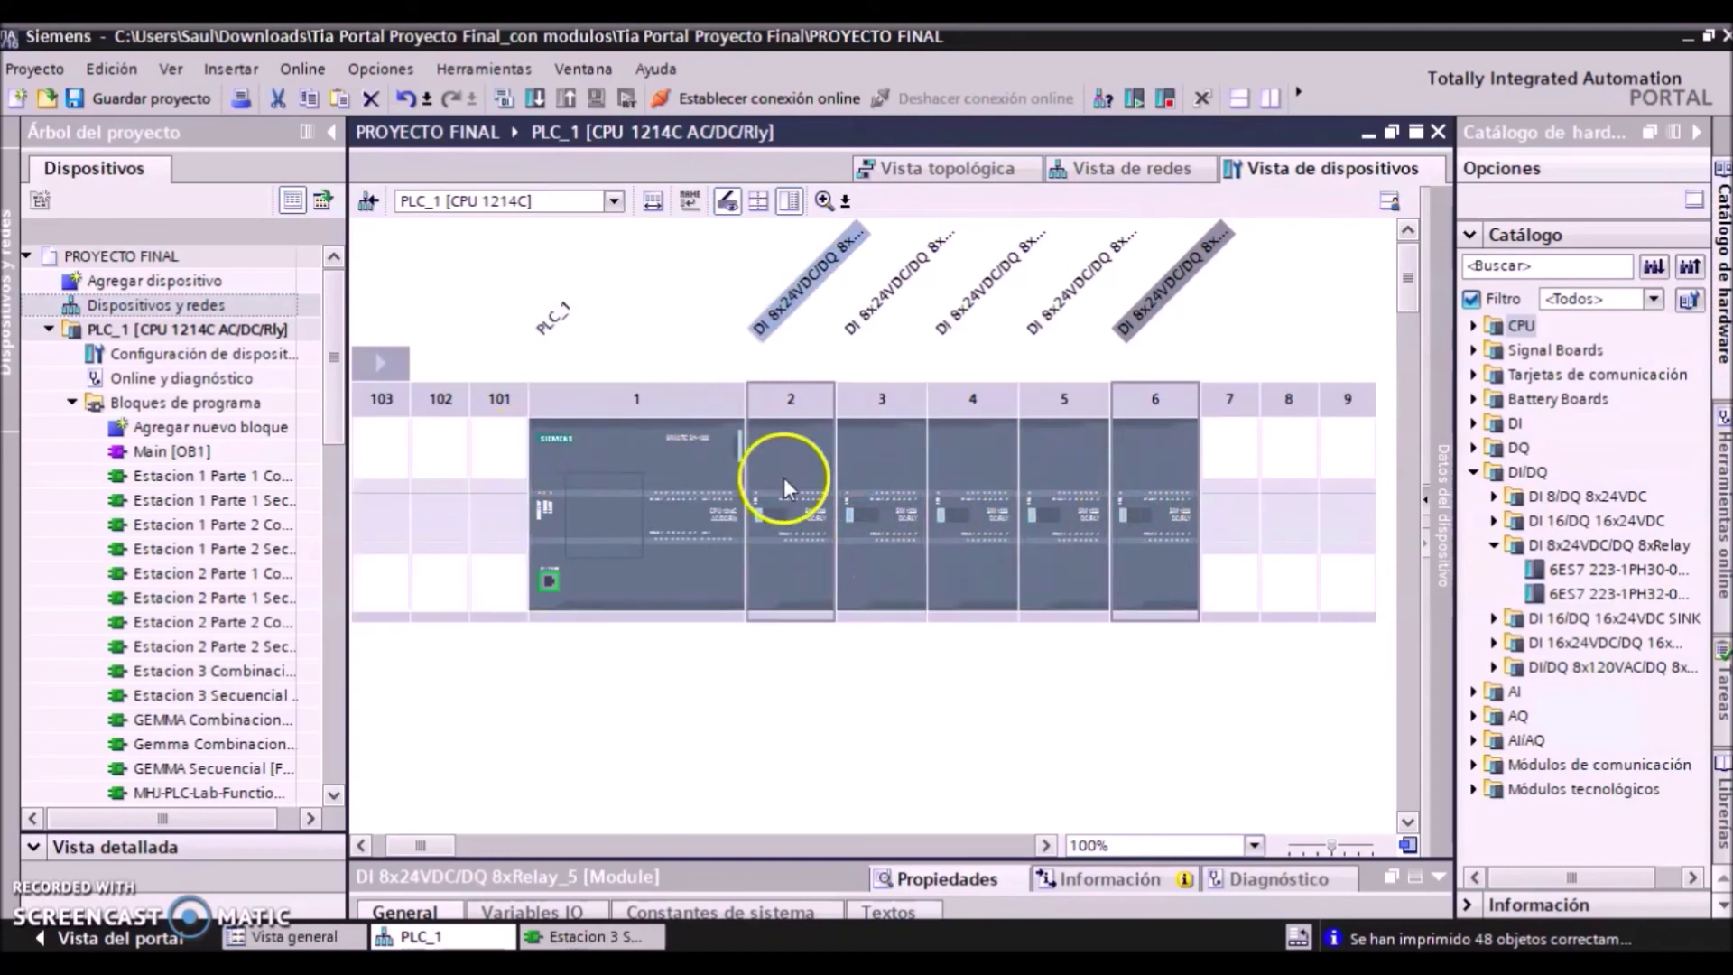
pyautogui.click(1074, 169)
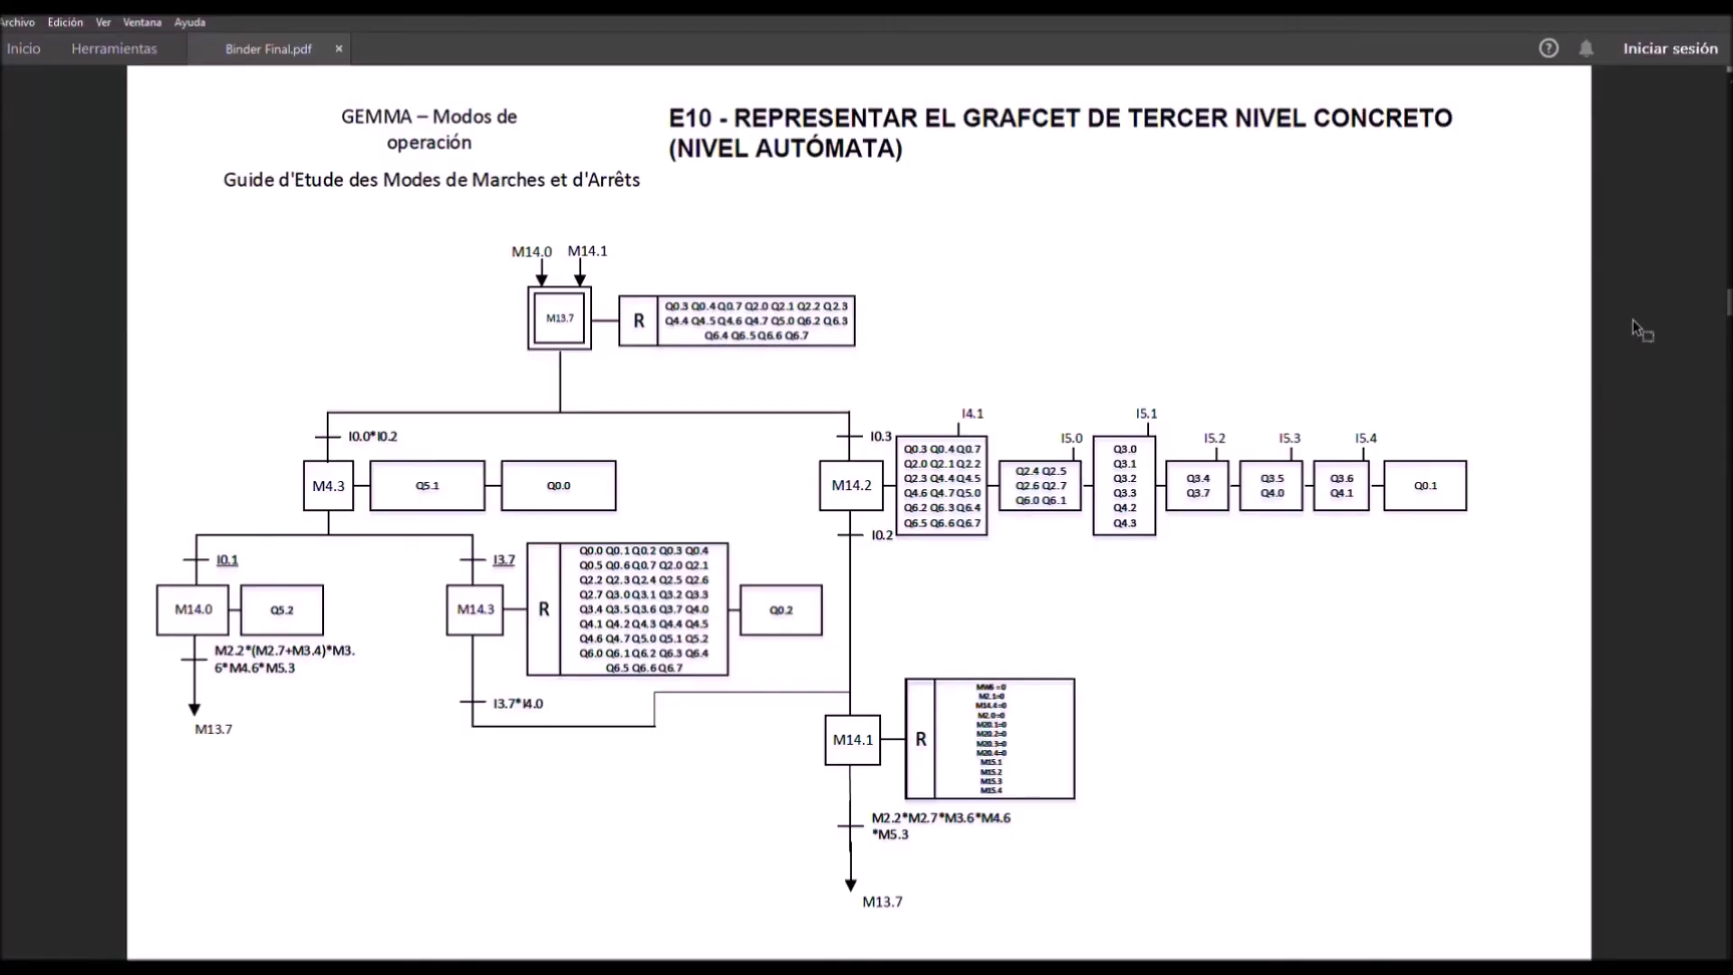
# Step: Review the level 3 GEMMA grafcet and both Estación 1 grafcets in Binder Final.pdf
pyautogui.scroll(-8, 1633, 320)
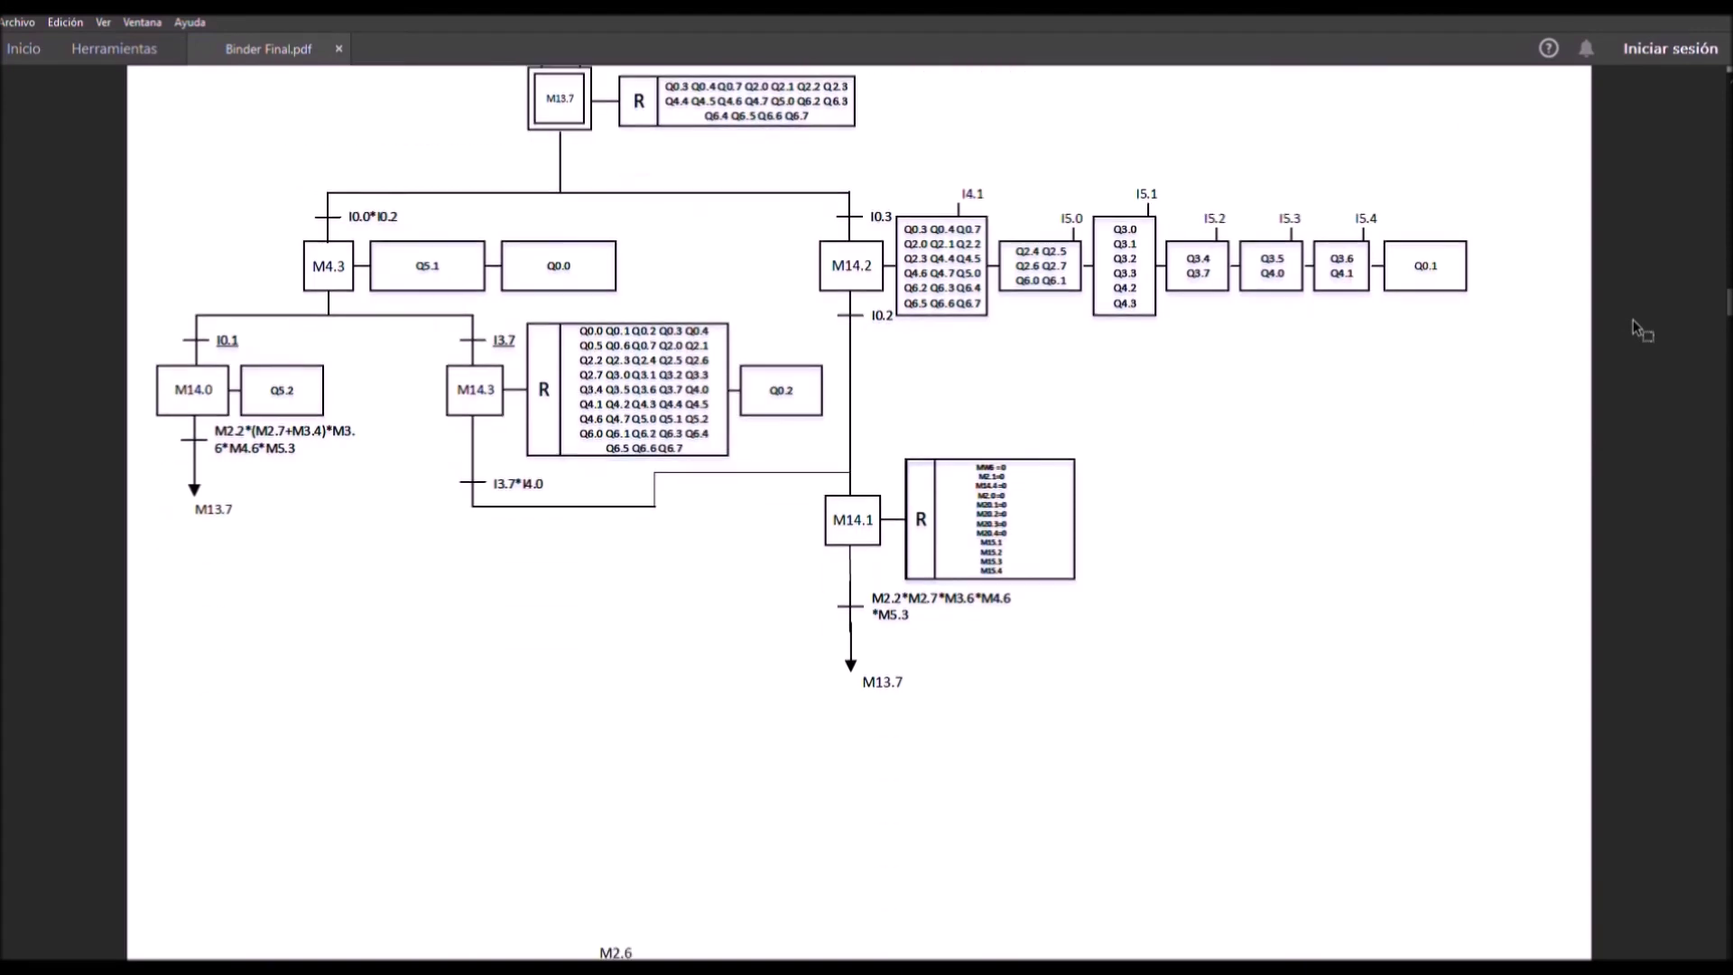
pyautogui.scroll(-7, 1633, 322)
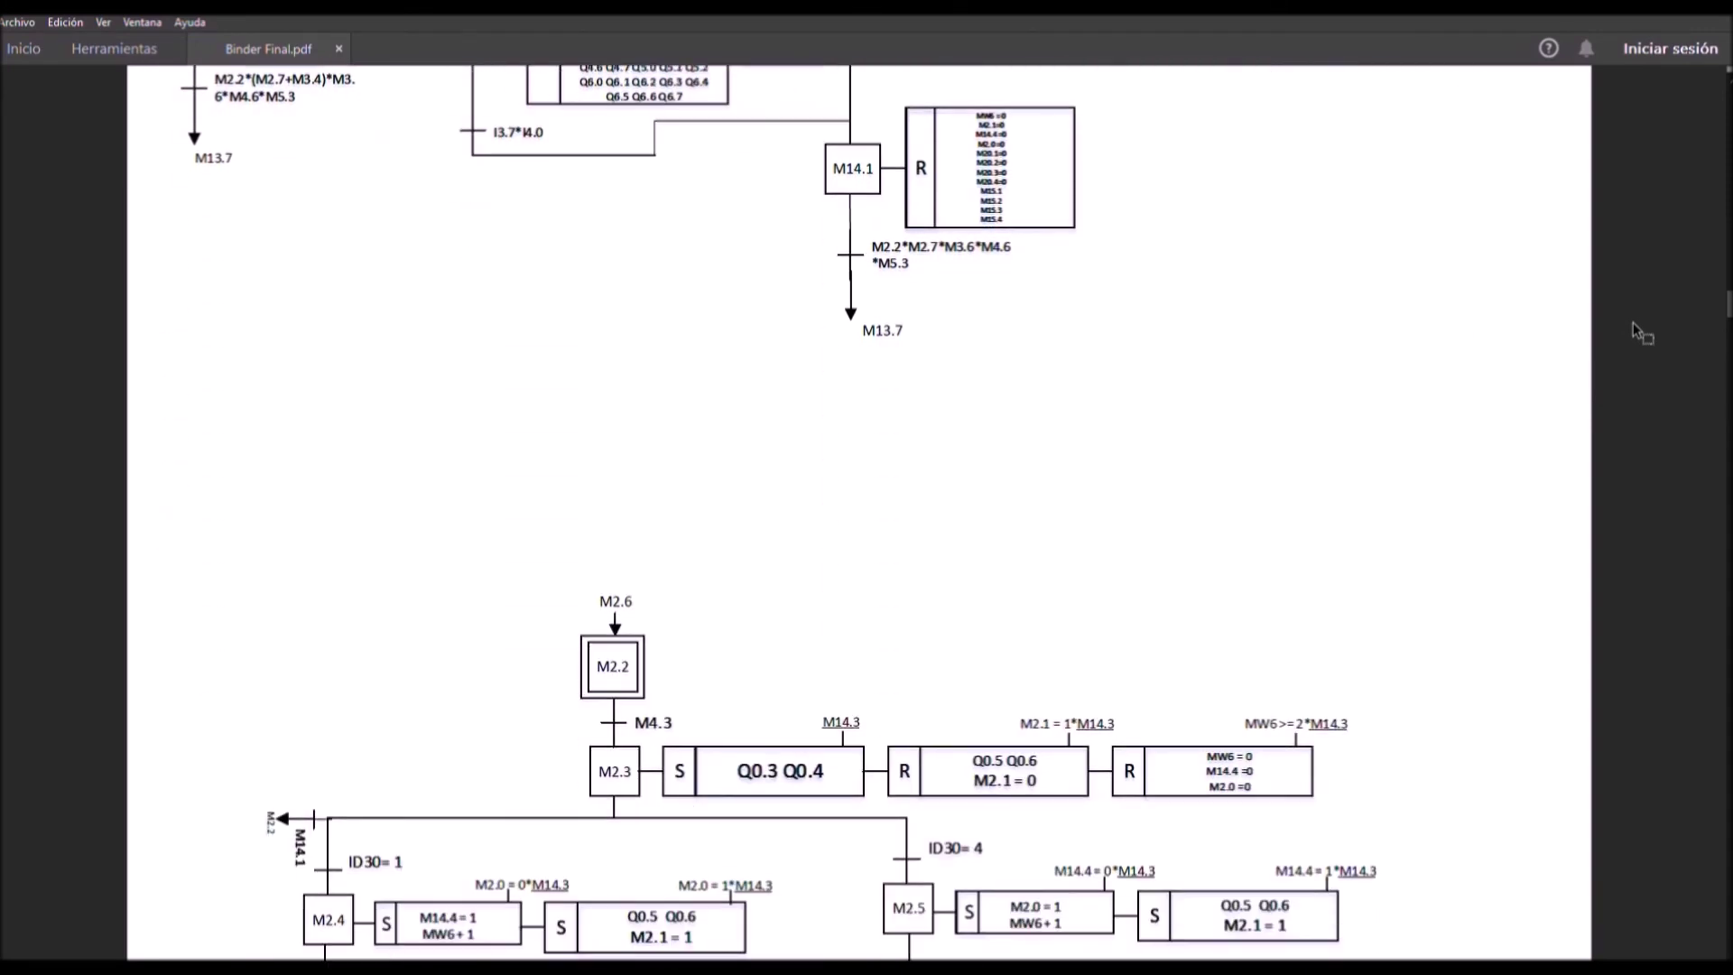
pyautogui.scroll(-6, 1633, 322)
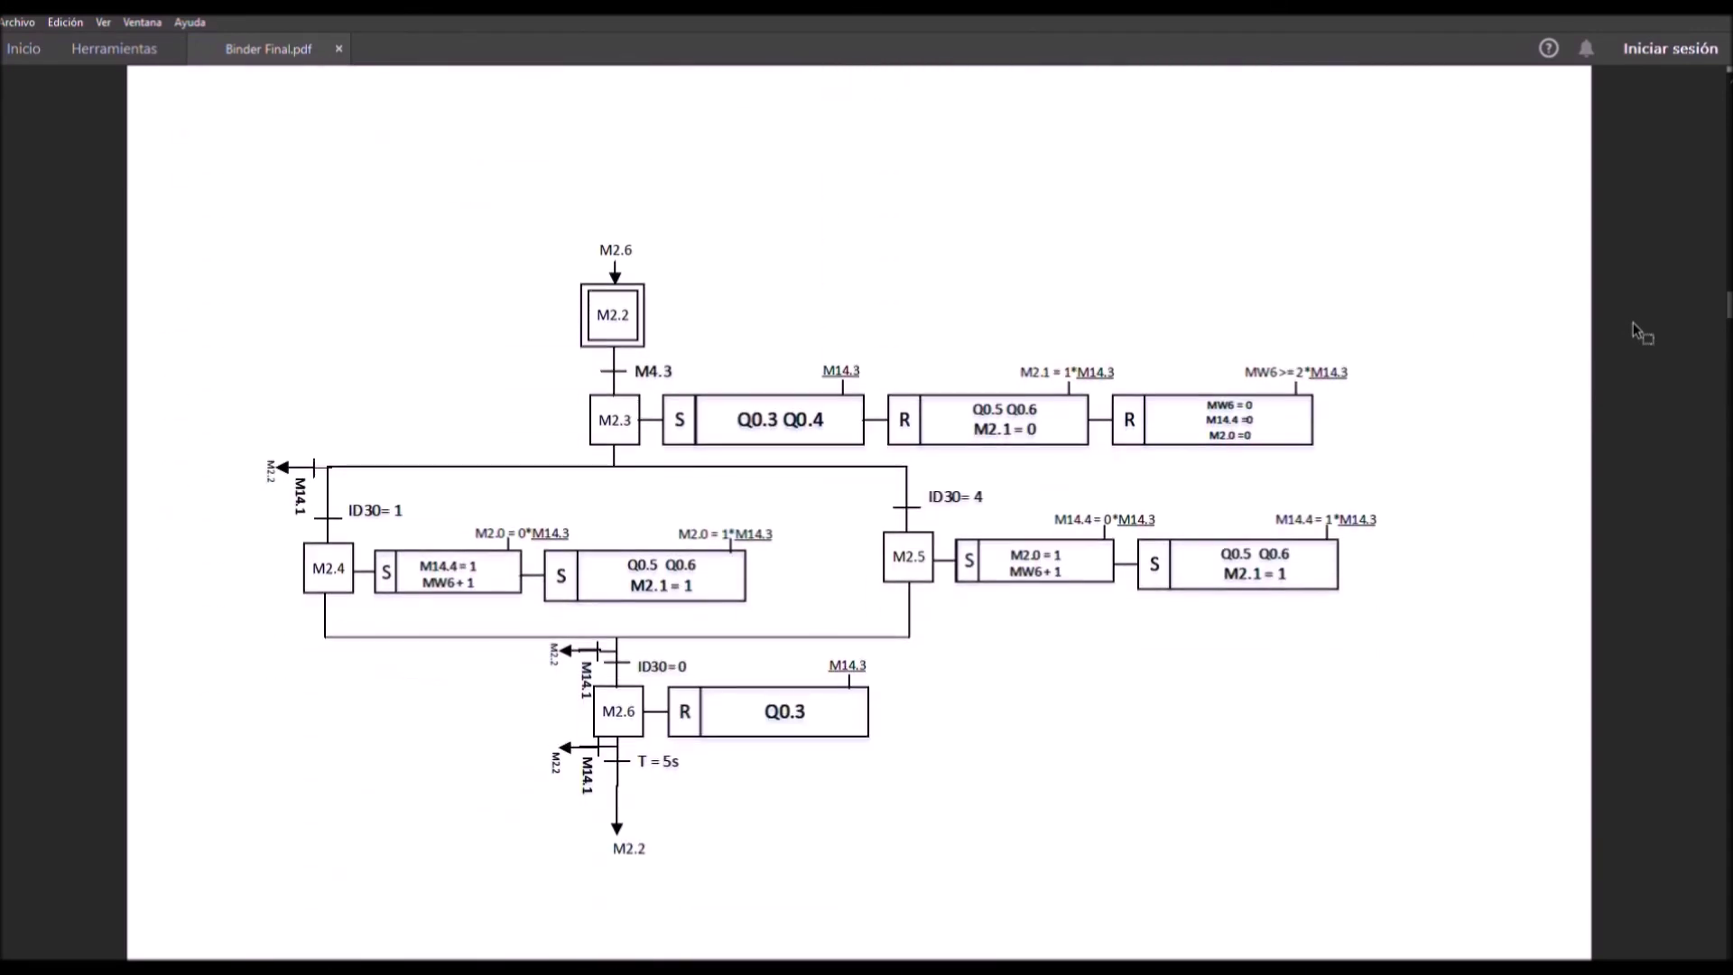
pyautogui.scroll(-5, 1633, 322)
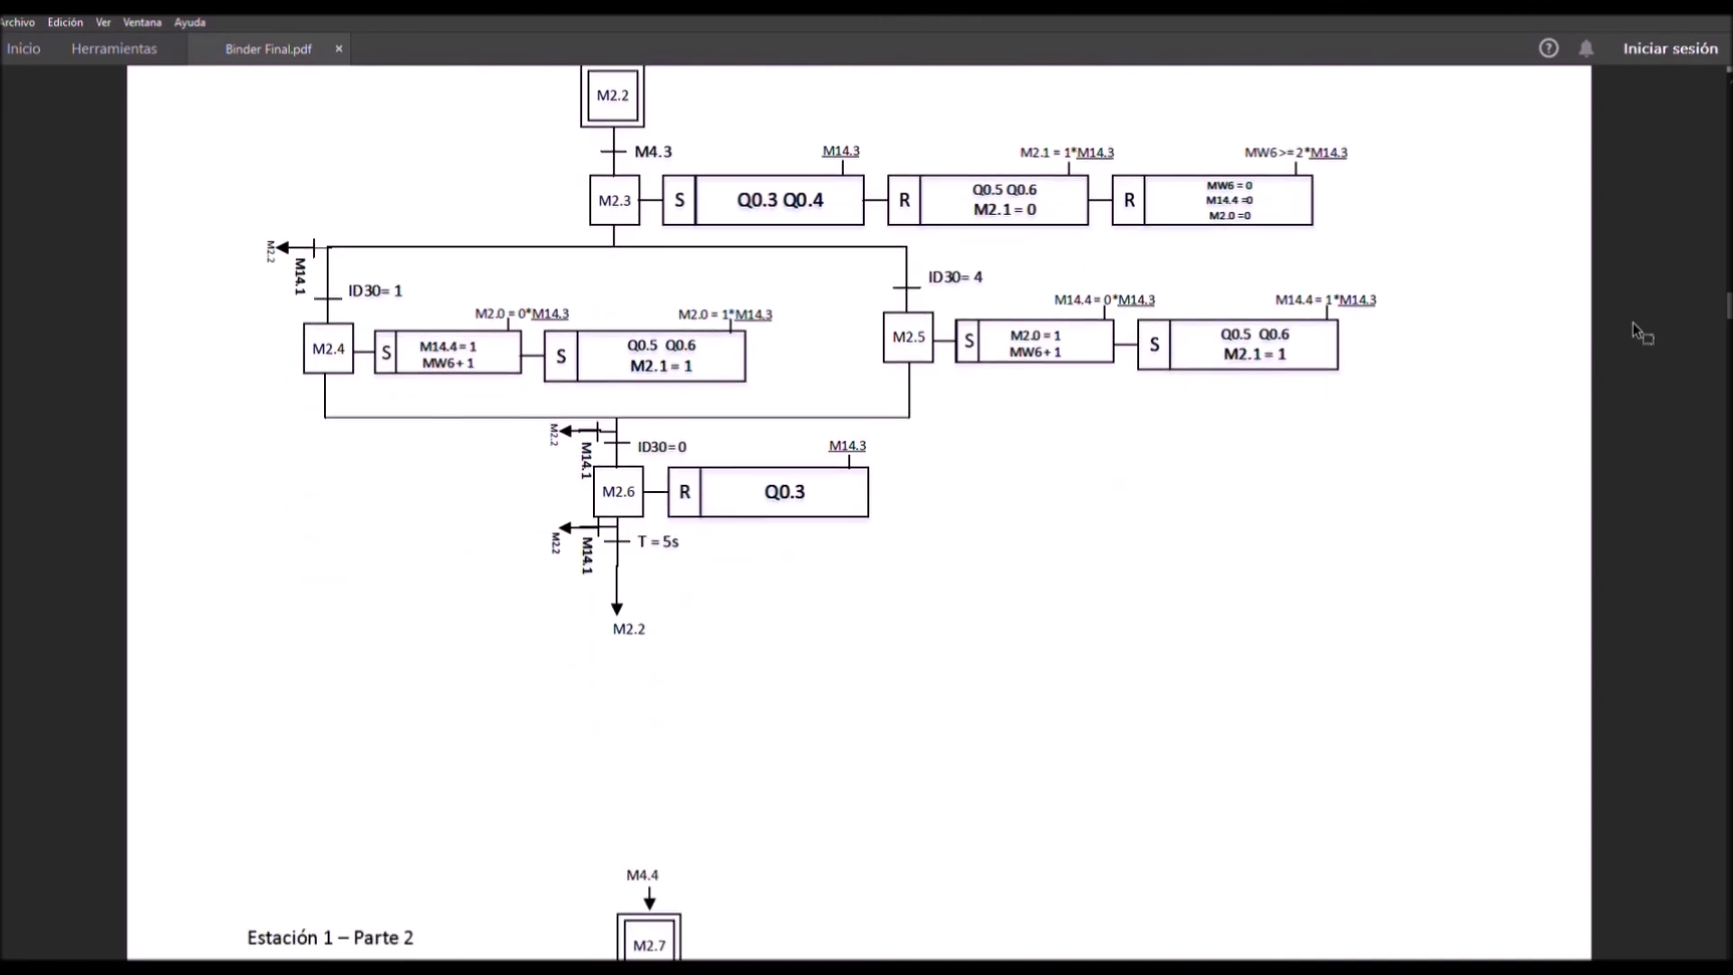
pyautogui.scroll(-8, 1633, 322)
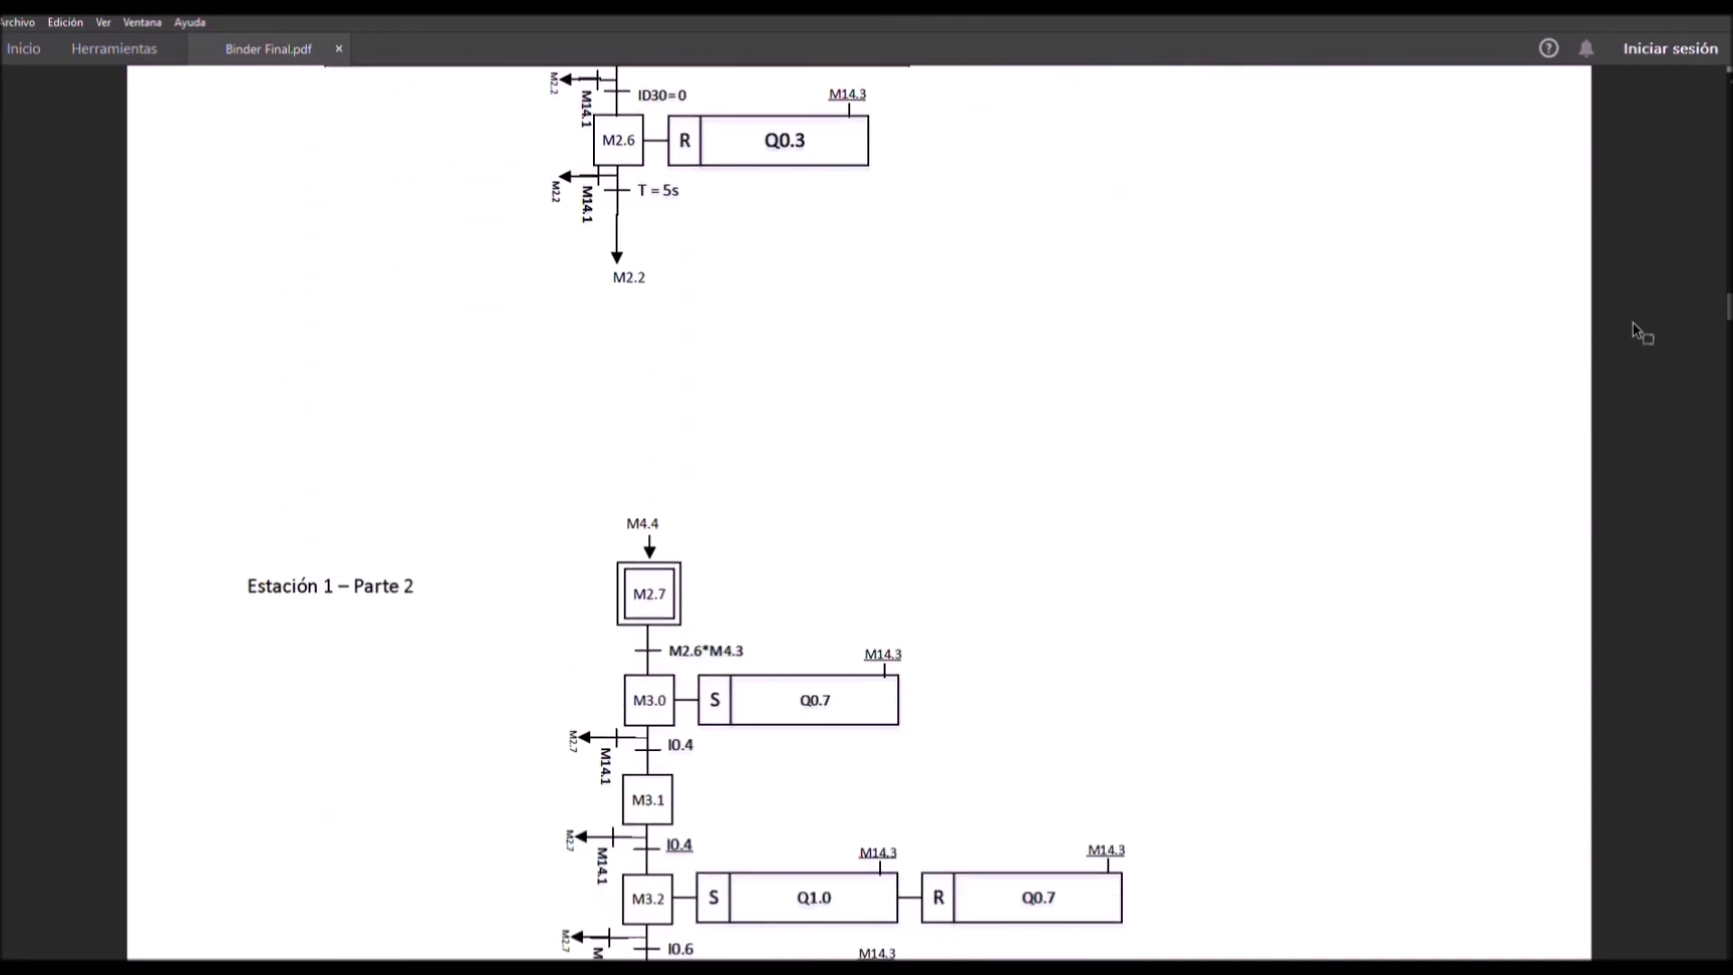
pyautogui.scroll(-9, 1632, 323)
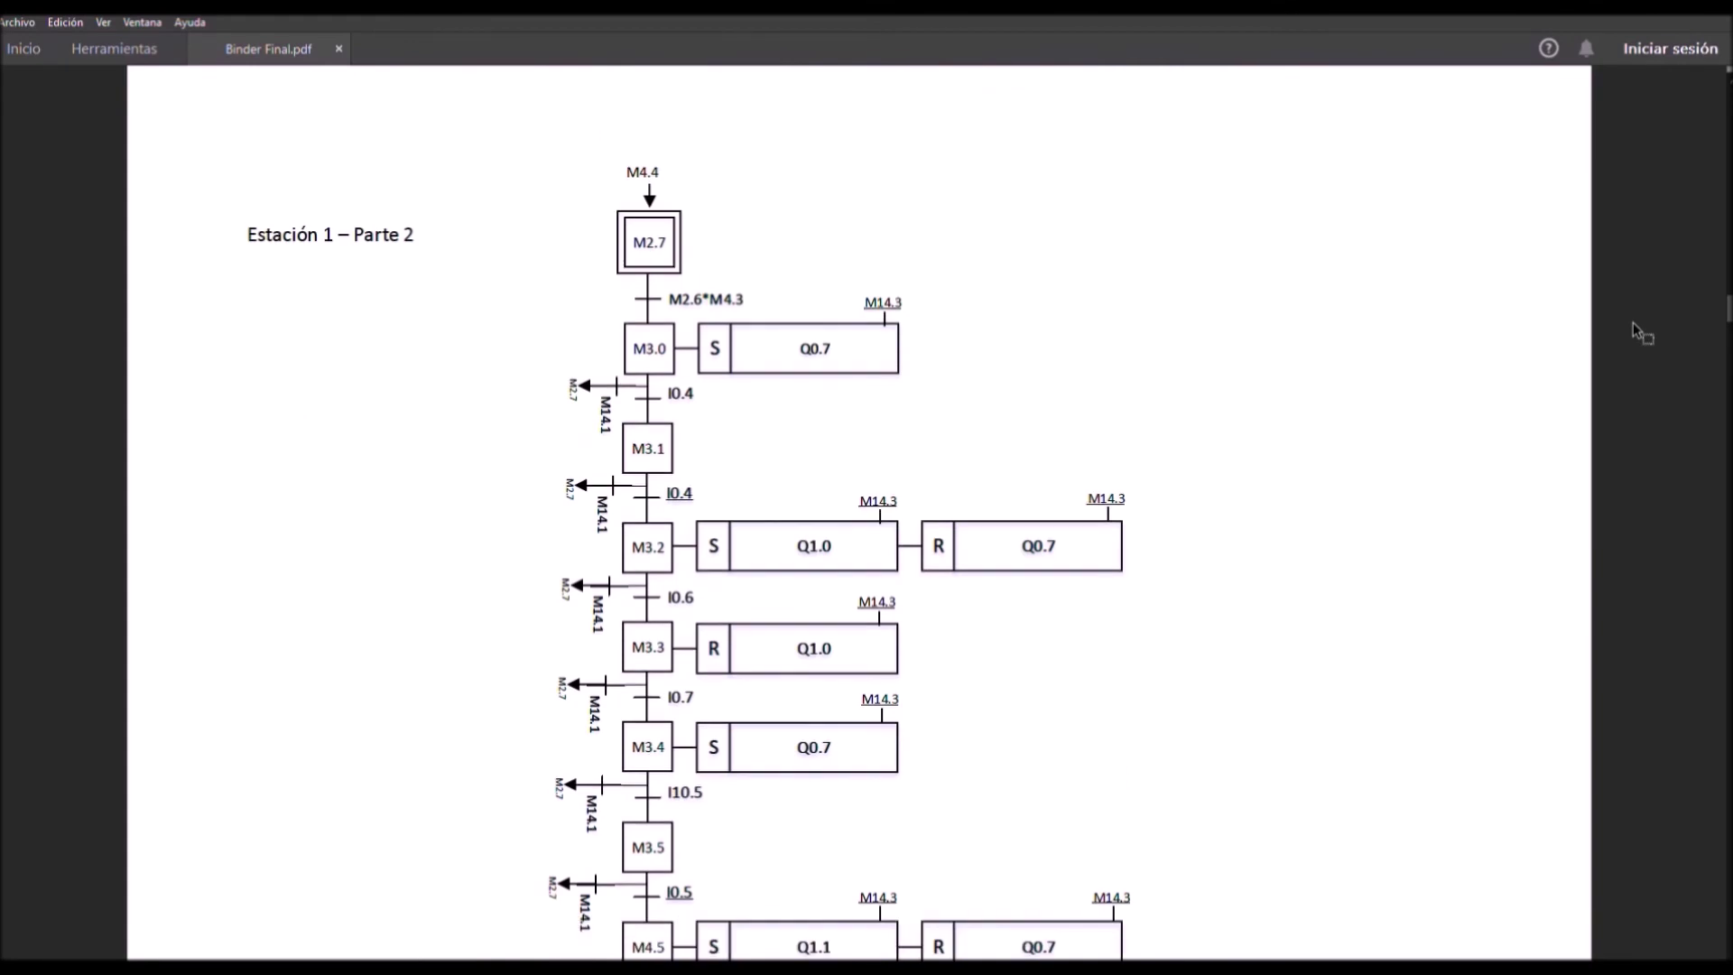
pyautogui.scroll(-9, 1632, 322)
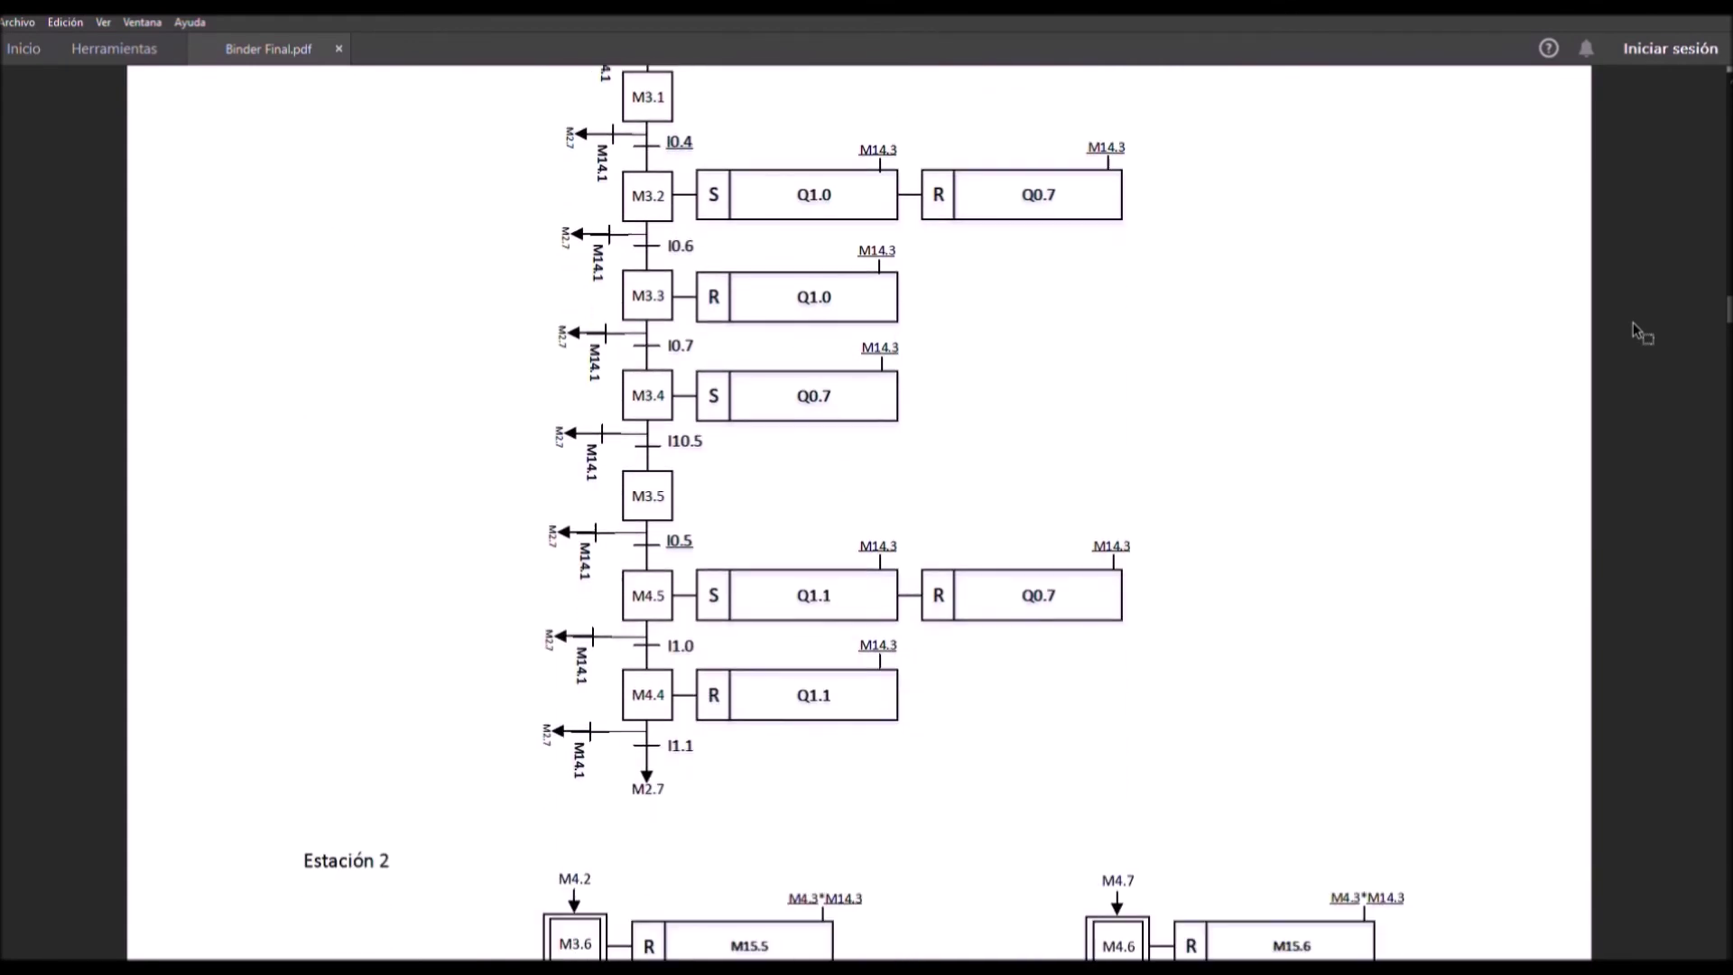
# Step: Review the two level 3 grafcets of Estación 2 with their M, I and Q addresses
pyautogui.scroll(-8, 1633, 322)
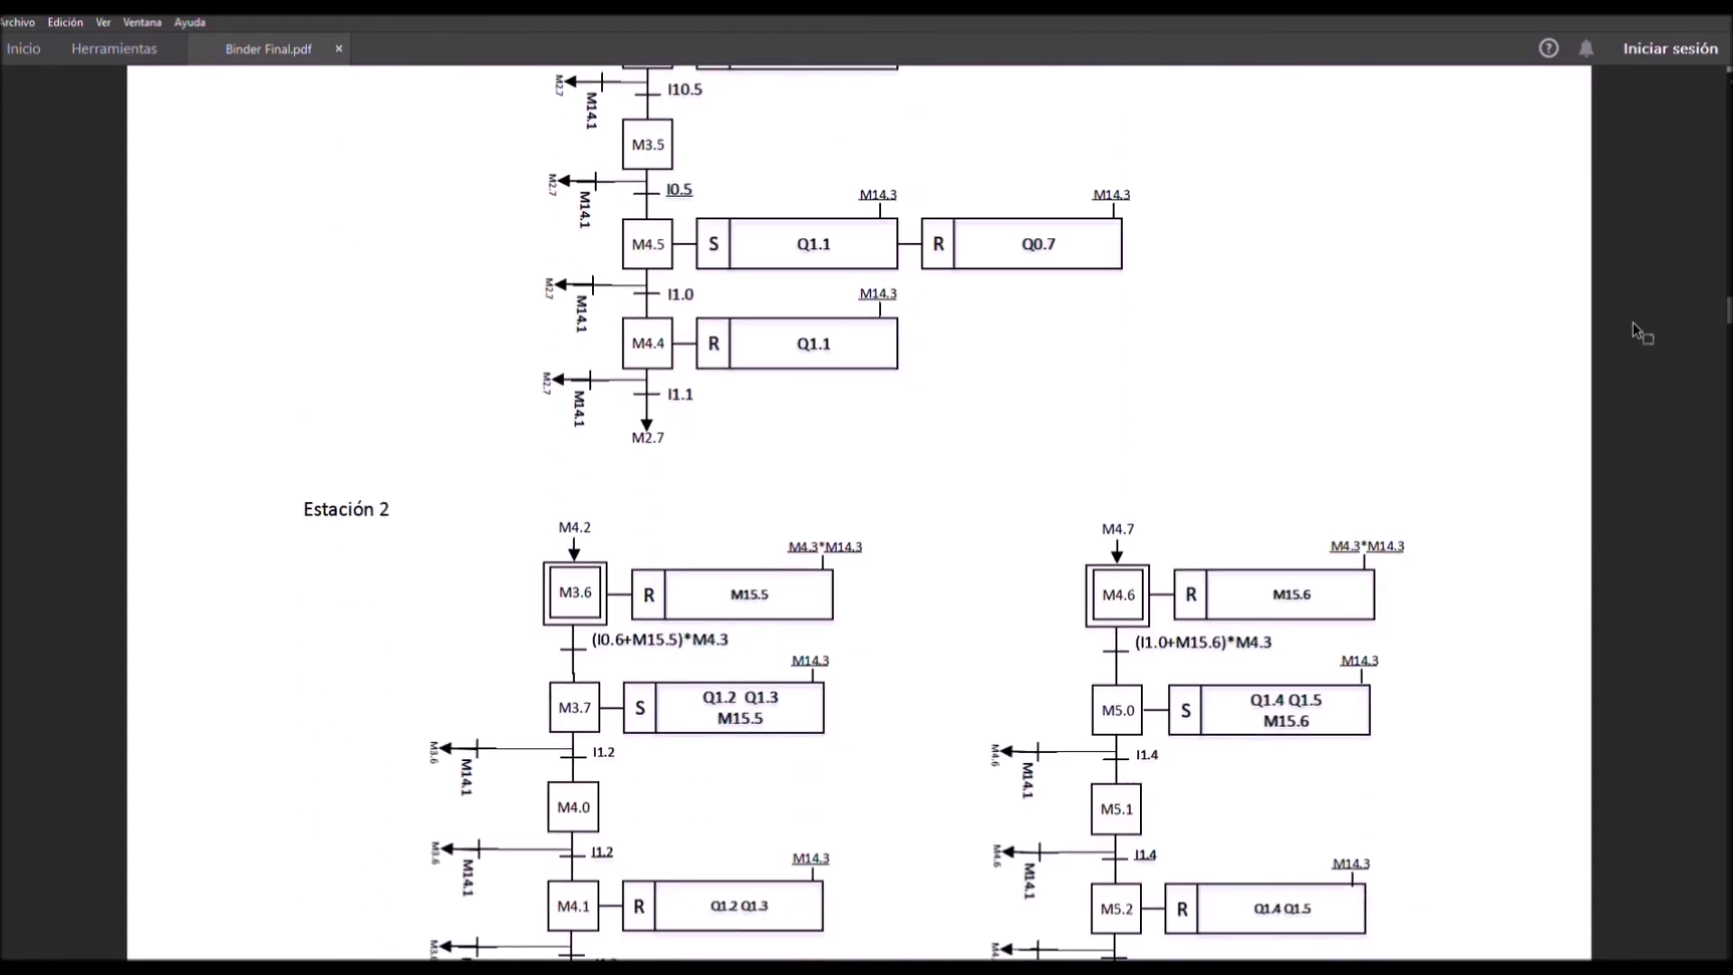
pyautogui.scroll(-7, 1633, 322)
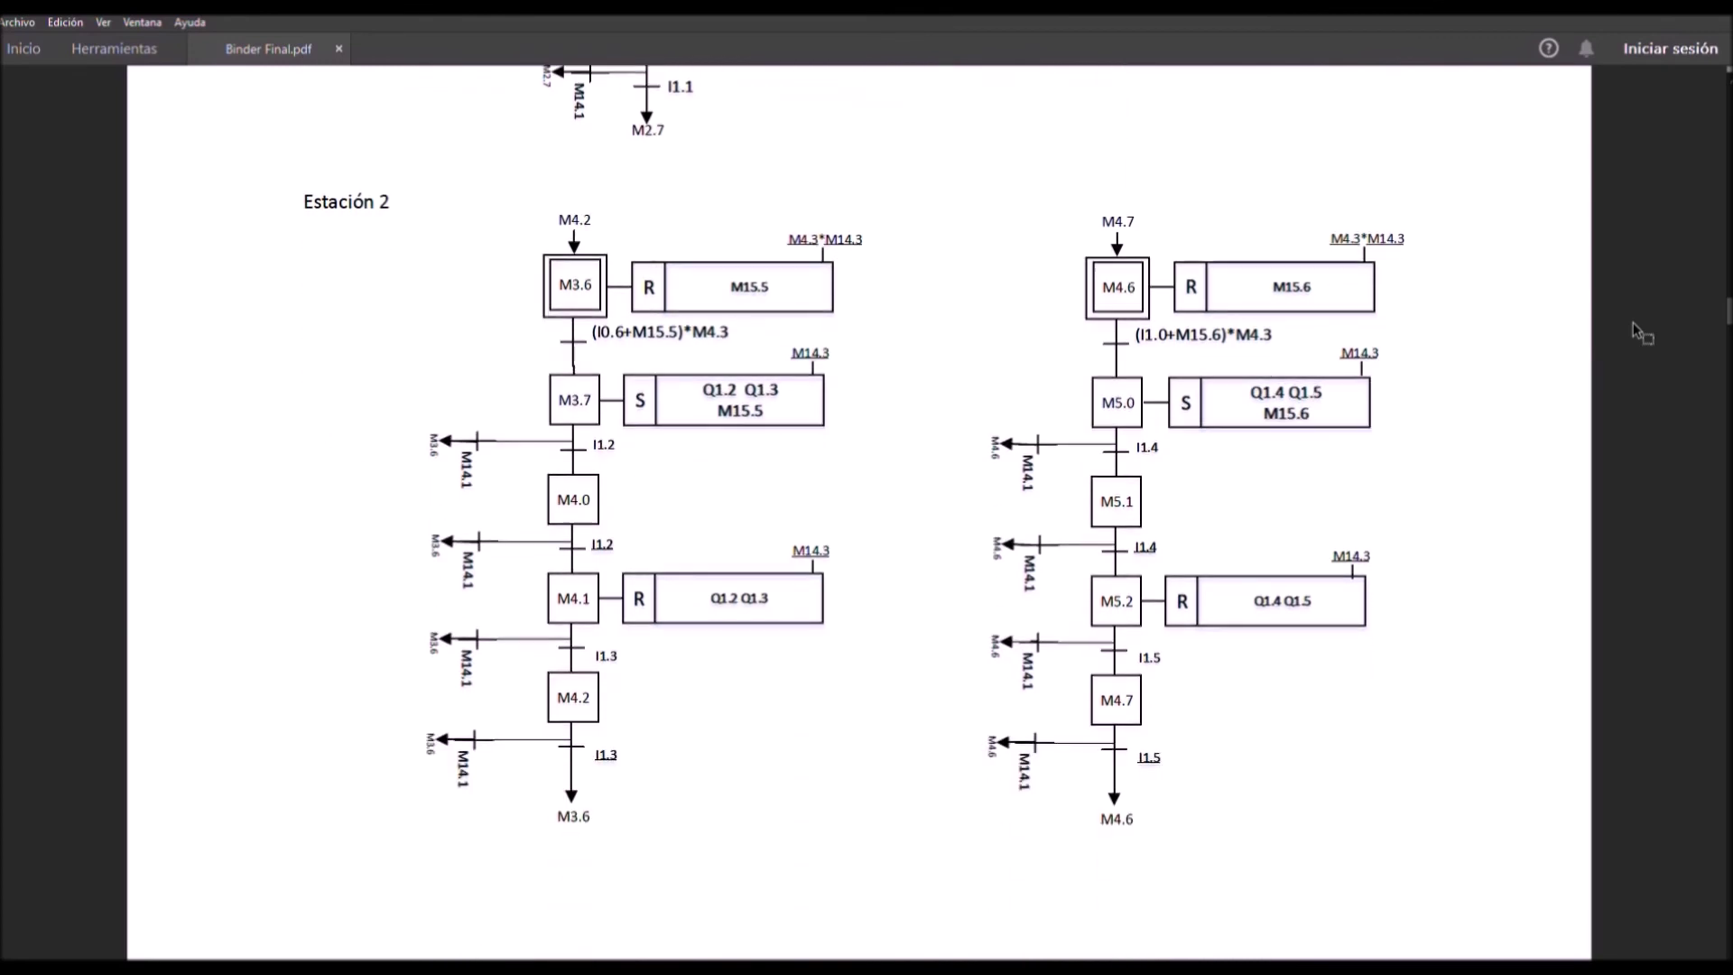
pyautogui.scroll(-8, 1633, 322)
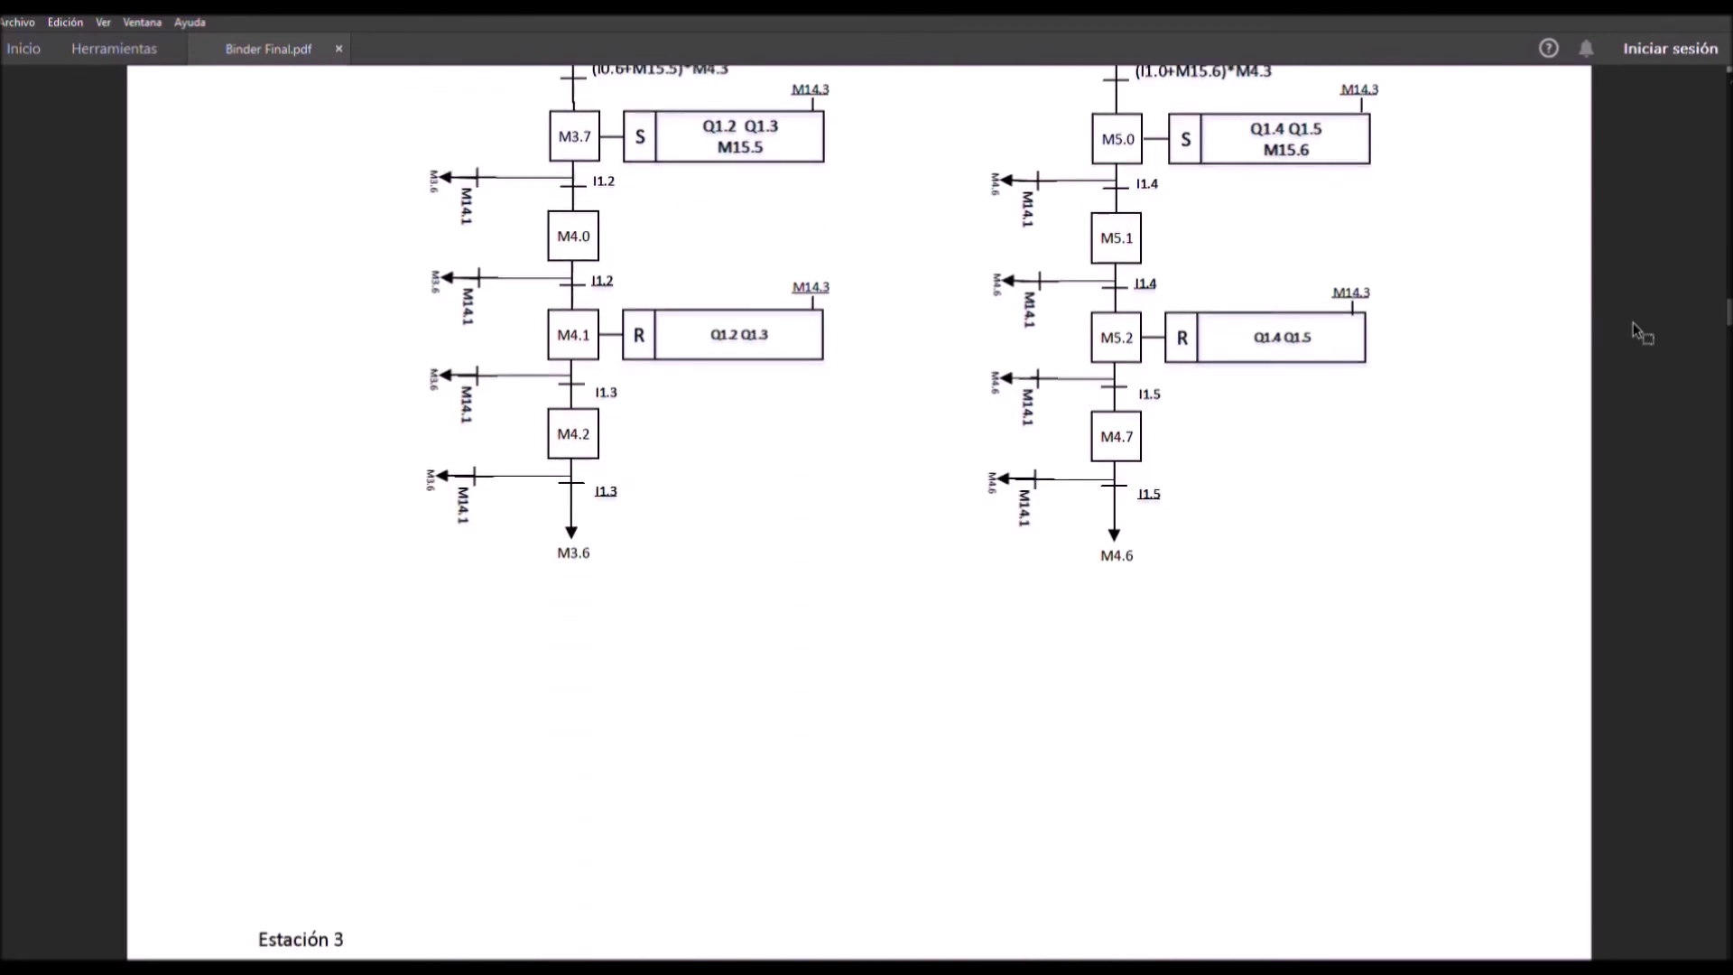
pyautogui.scroll(-2, 1641, 325)
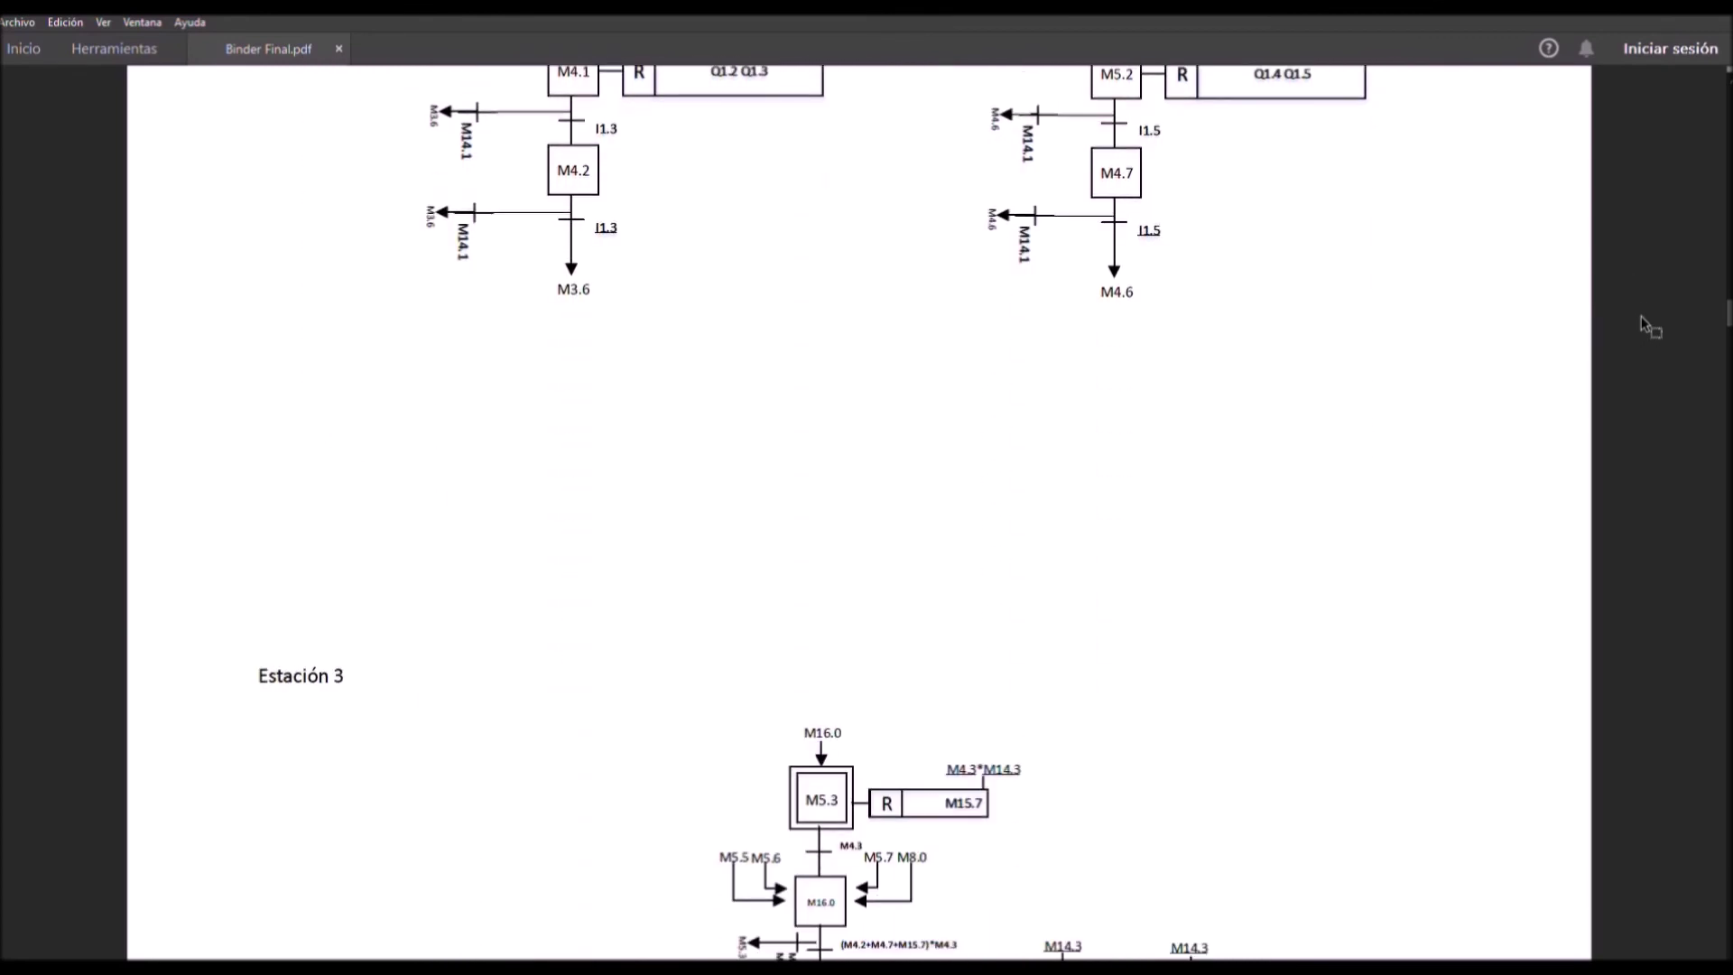
# Step: Review the level 3 grafcet of Estación 3, from initial step M5.3 through its four branches to the pick-and-place sequences
pyautogui.scroll(-10, 1641, 317)
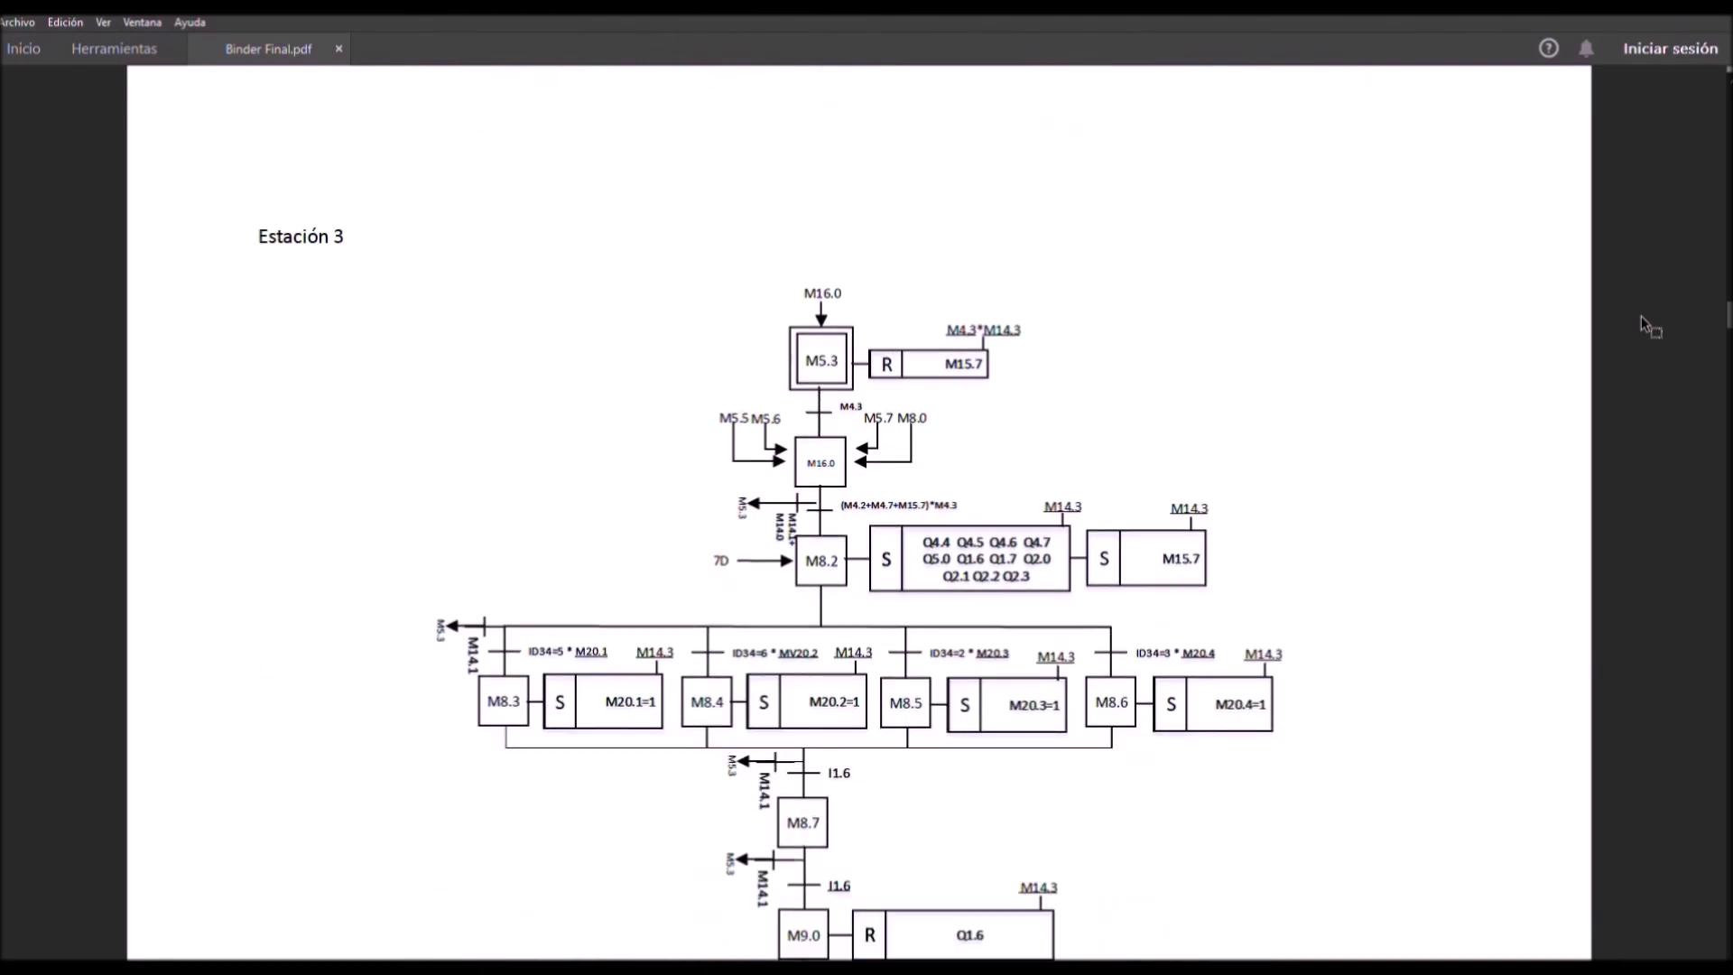
pyautogui.scroll(-8, 1641, 316)
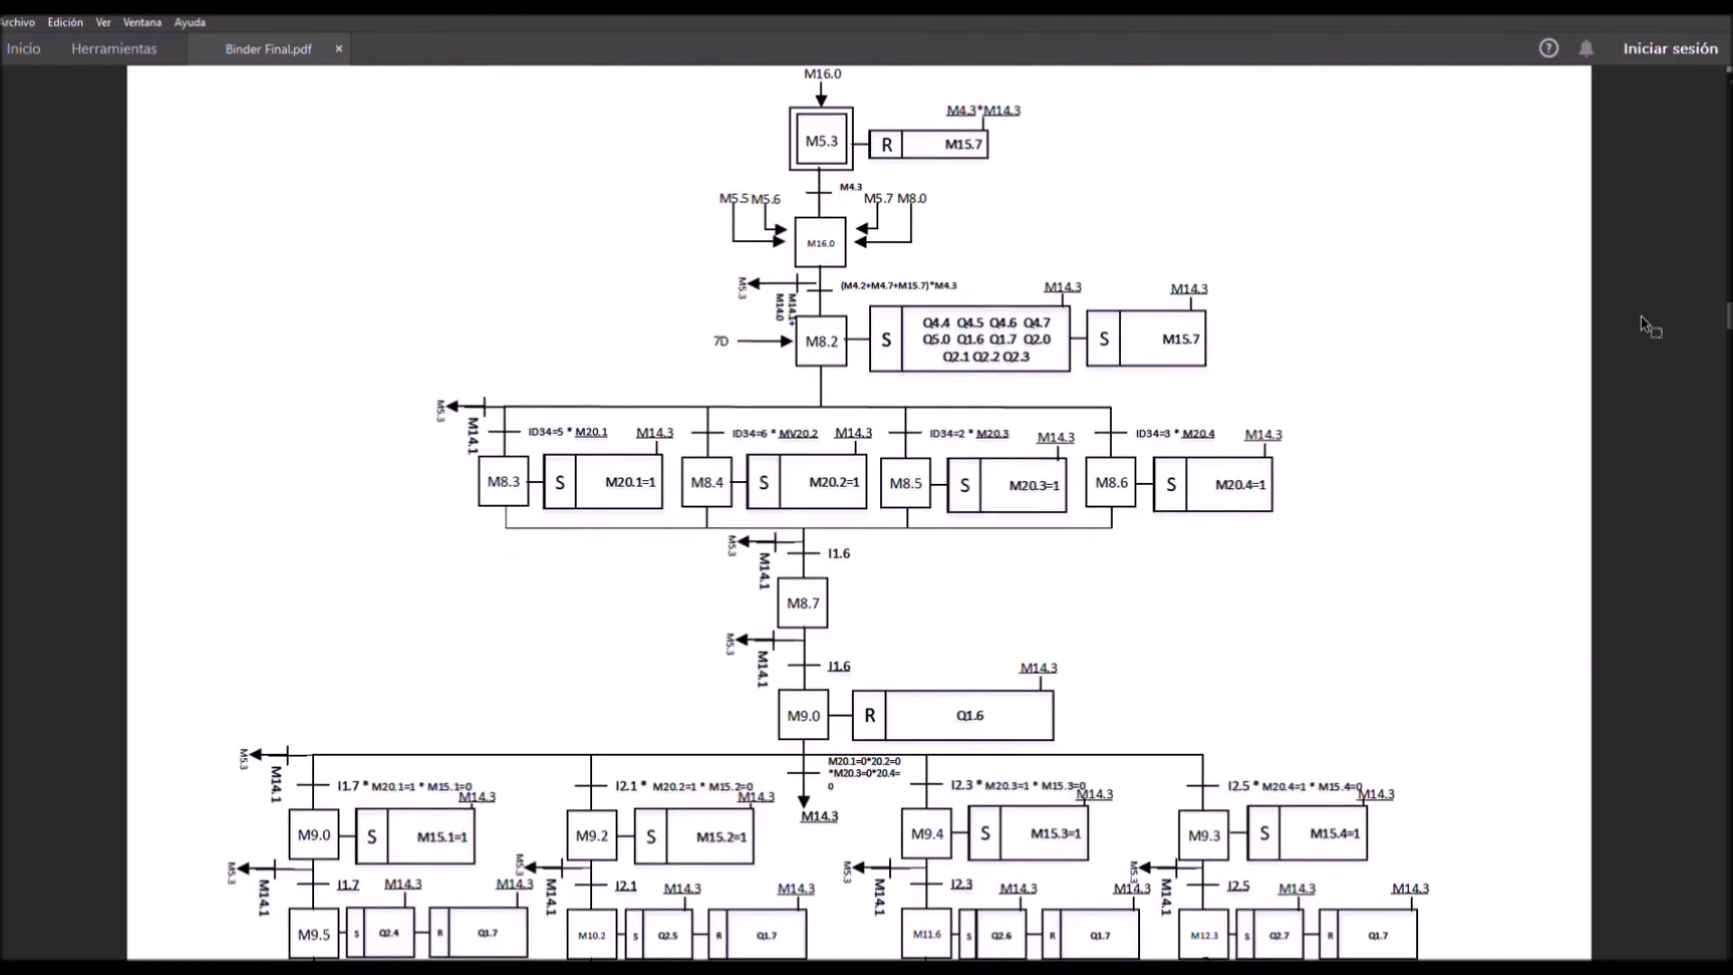
pyautogui.scroll(-1, 1641, 316)
pyautogui.scroll(-10, 1641, 318)
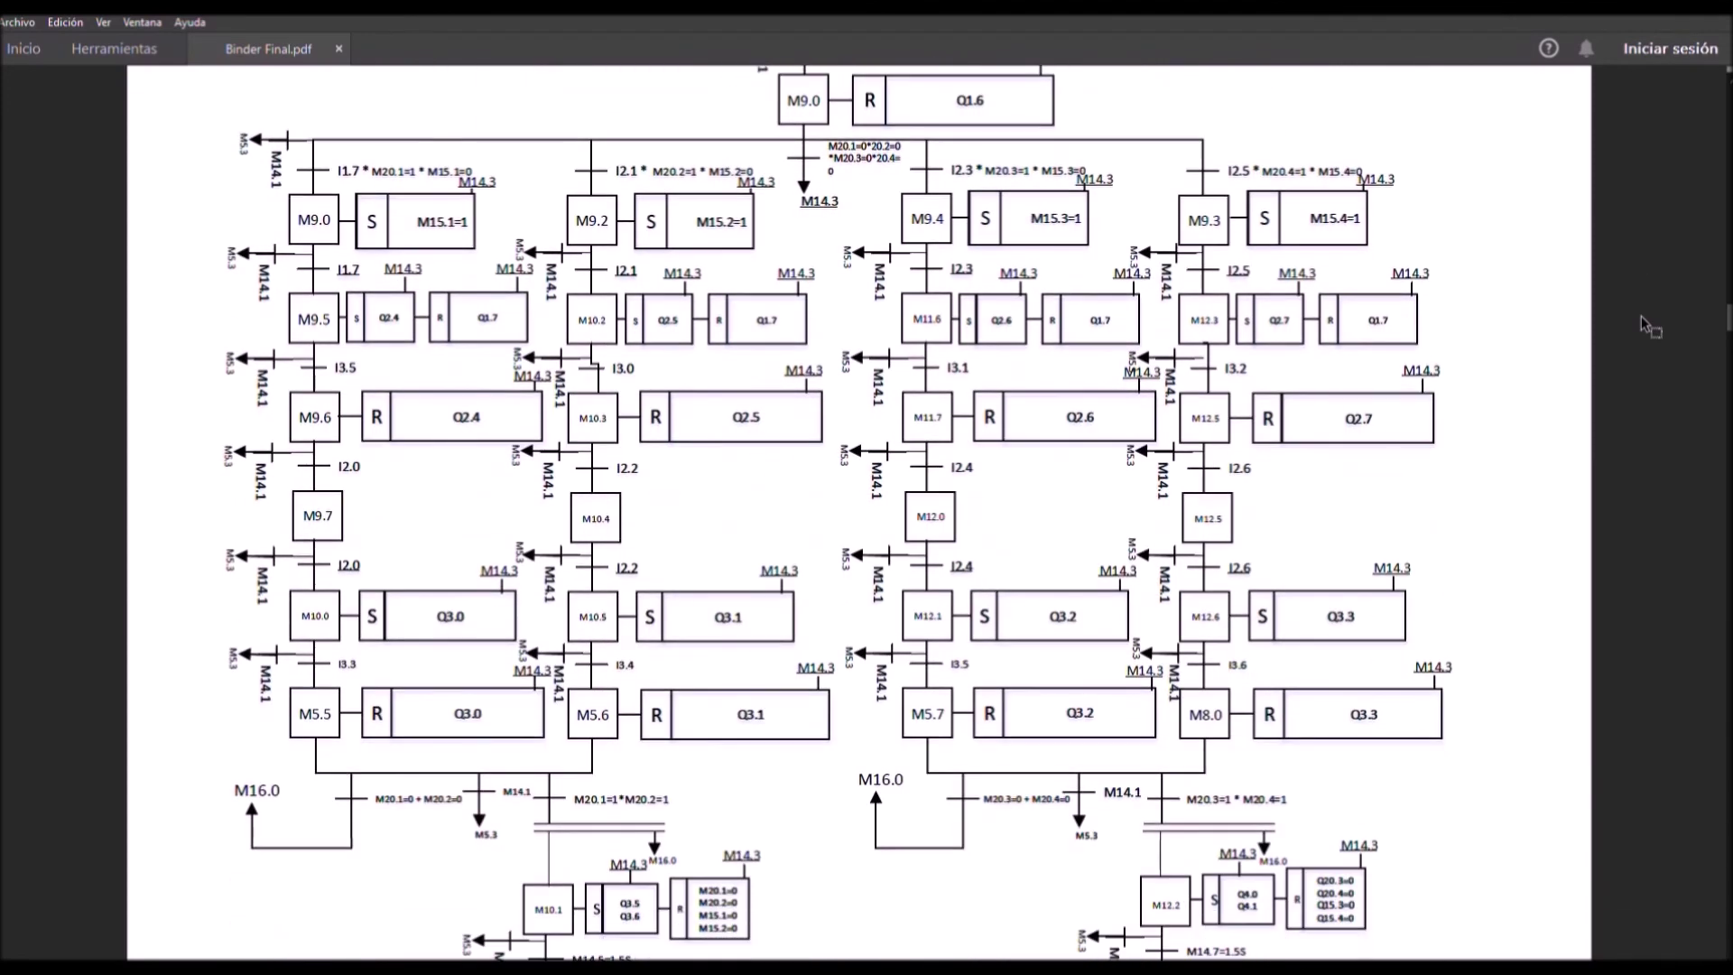
pyautogui.scroll(-9, 1643, 317)
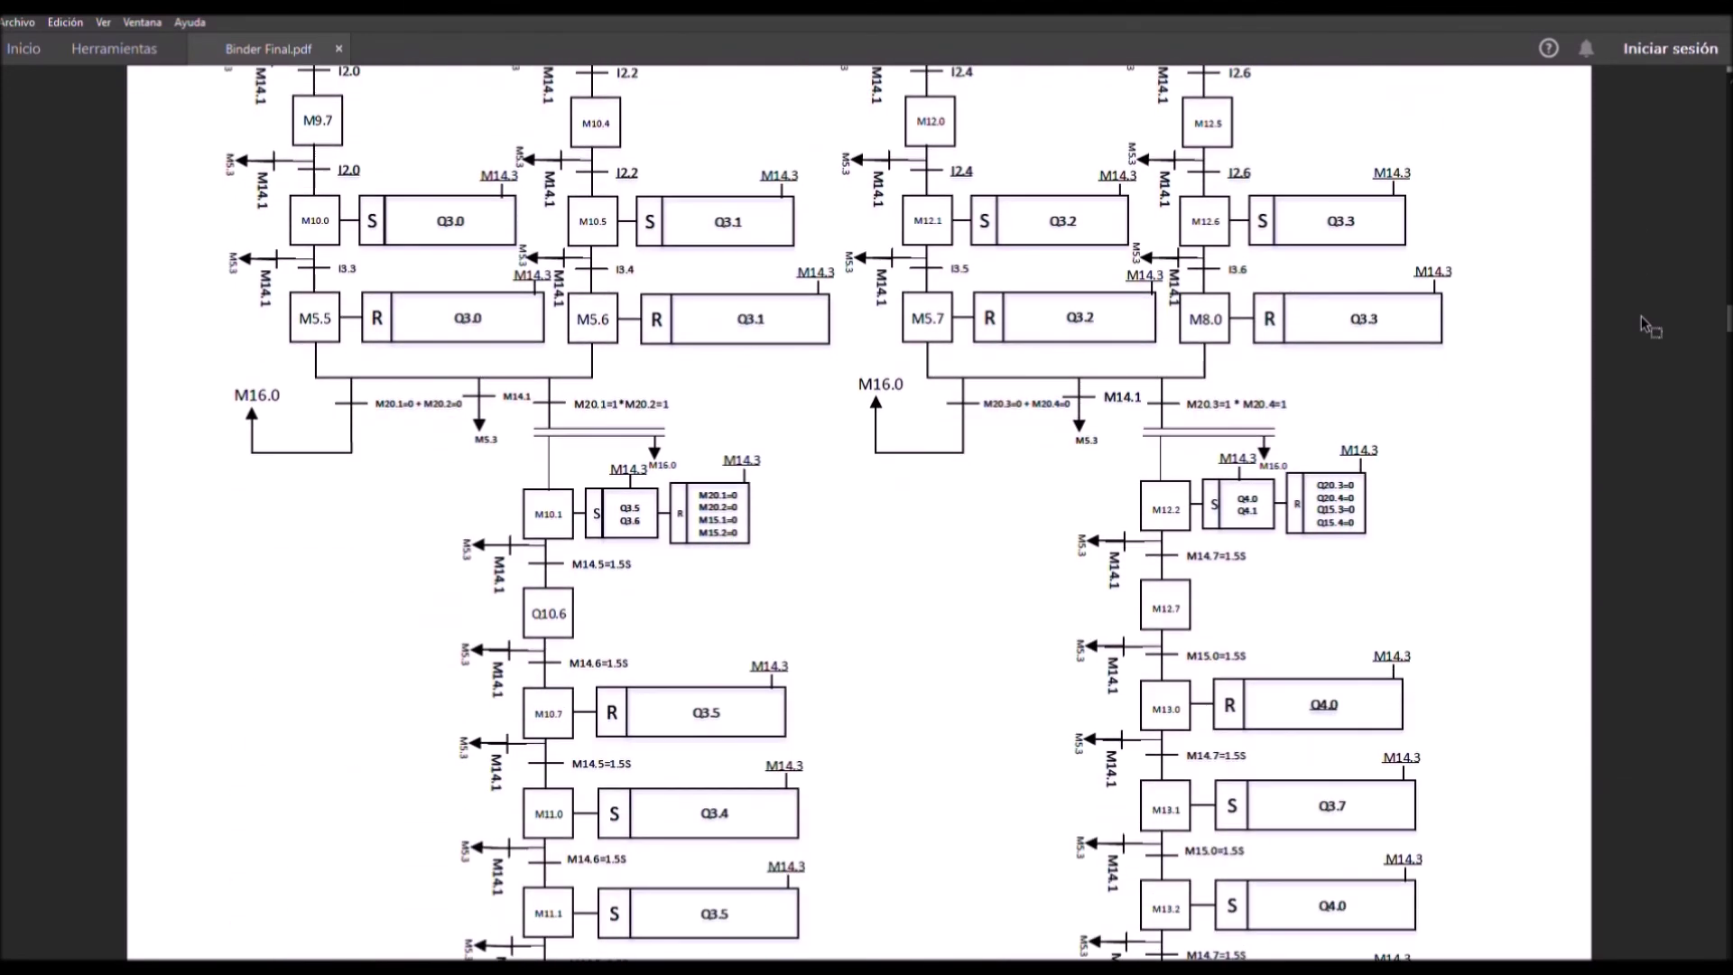
pyautogui.scroll(-9, 1642, 318)
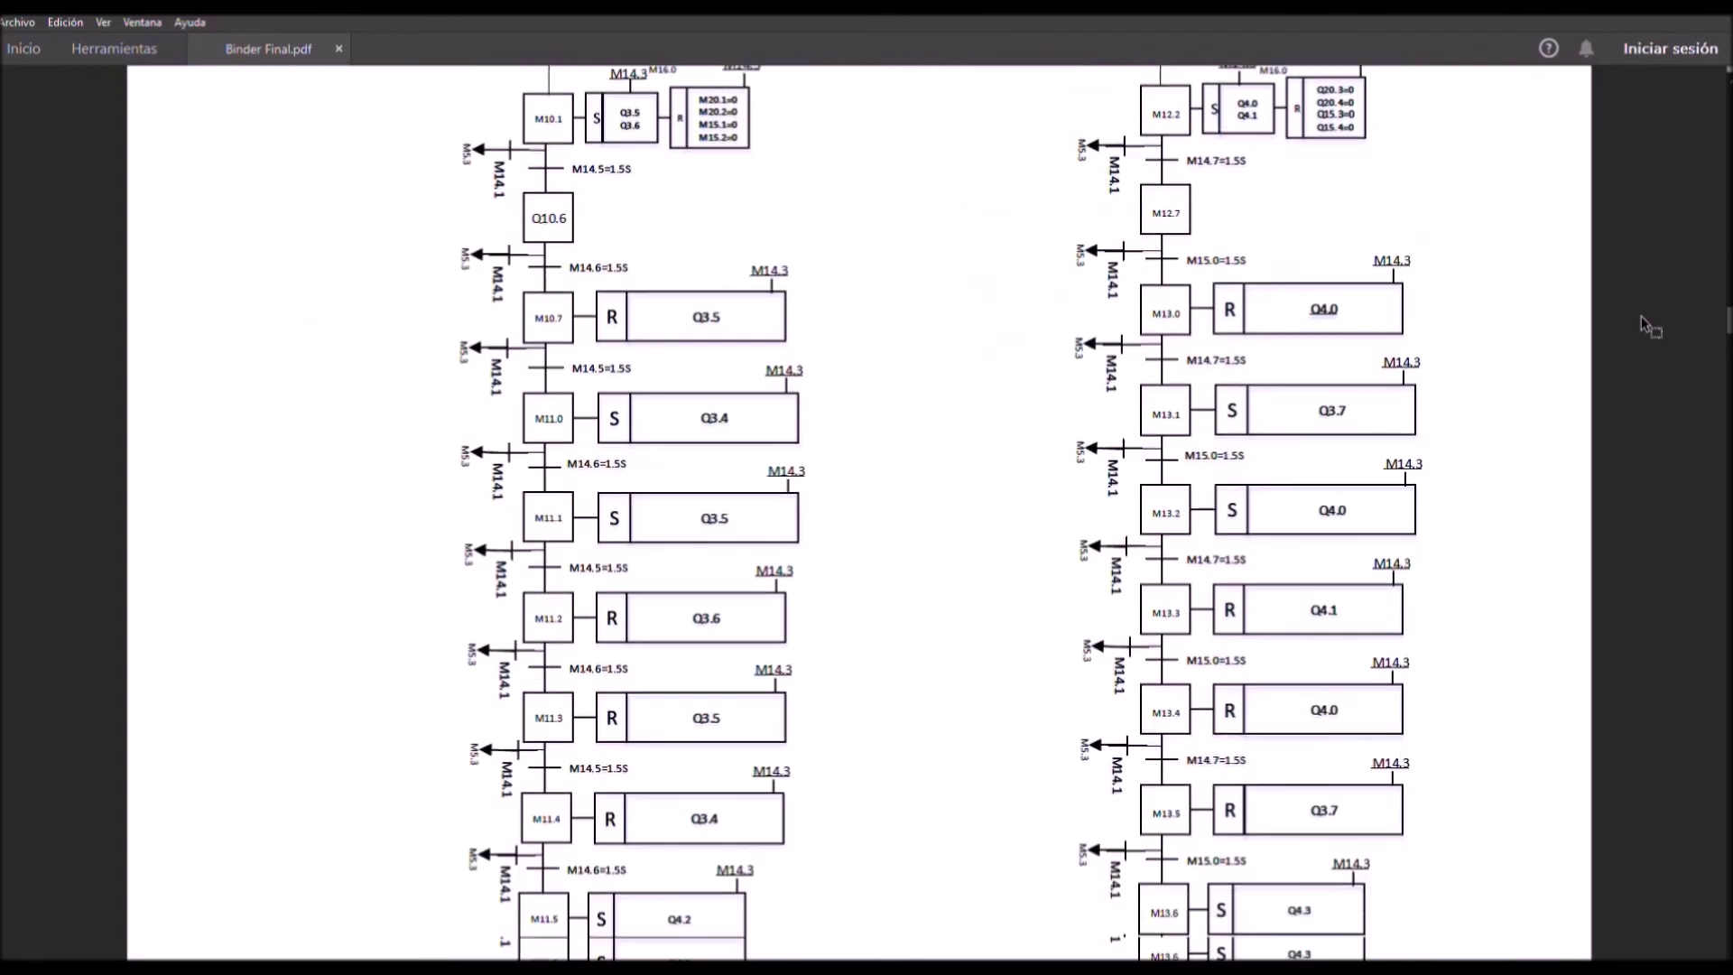
pyautogui.scroll(-2, 1643, 325)
pyautogui.scroll(-1, 1650, 328)
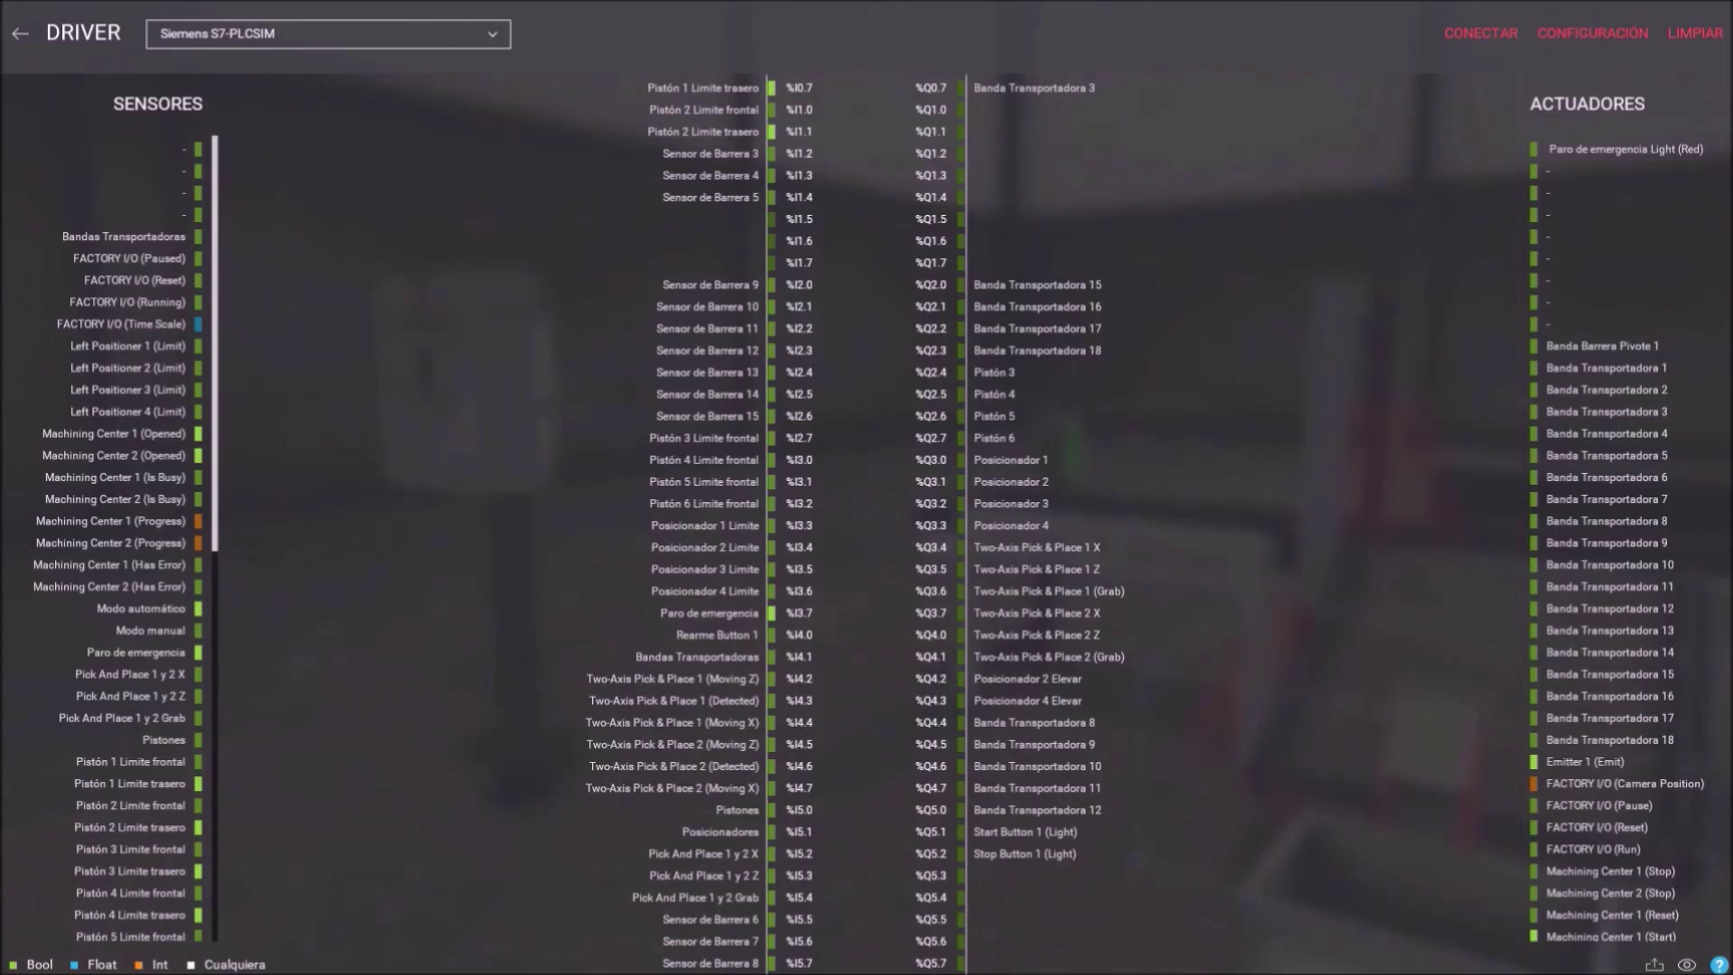
# Step: Review the Siemens S7-PLCSIM driver's sensor and actuator lists in Factory I/O and their mapping to the I and Q addresses
pyautogui.scroll(3, 885, 392)
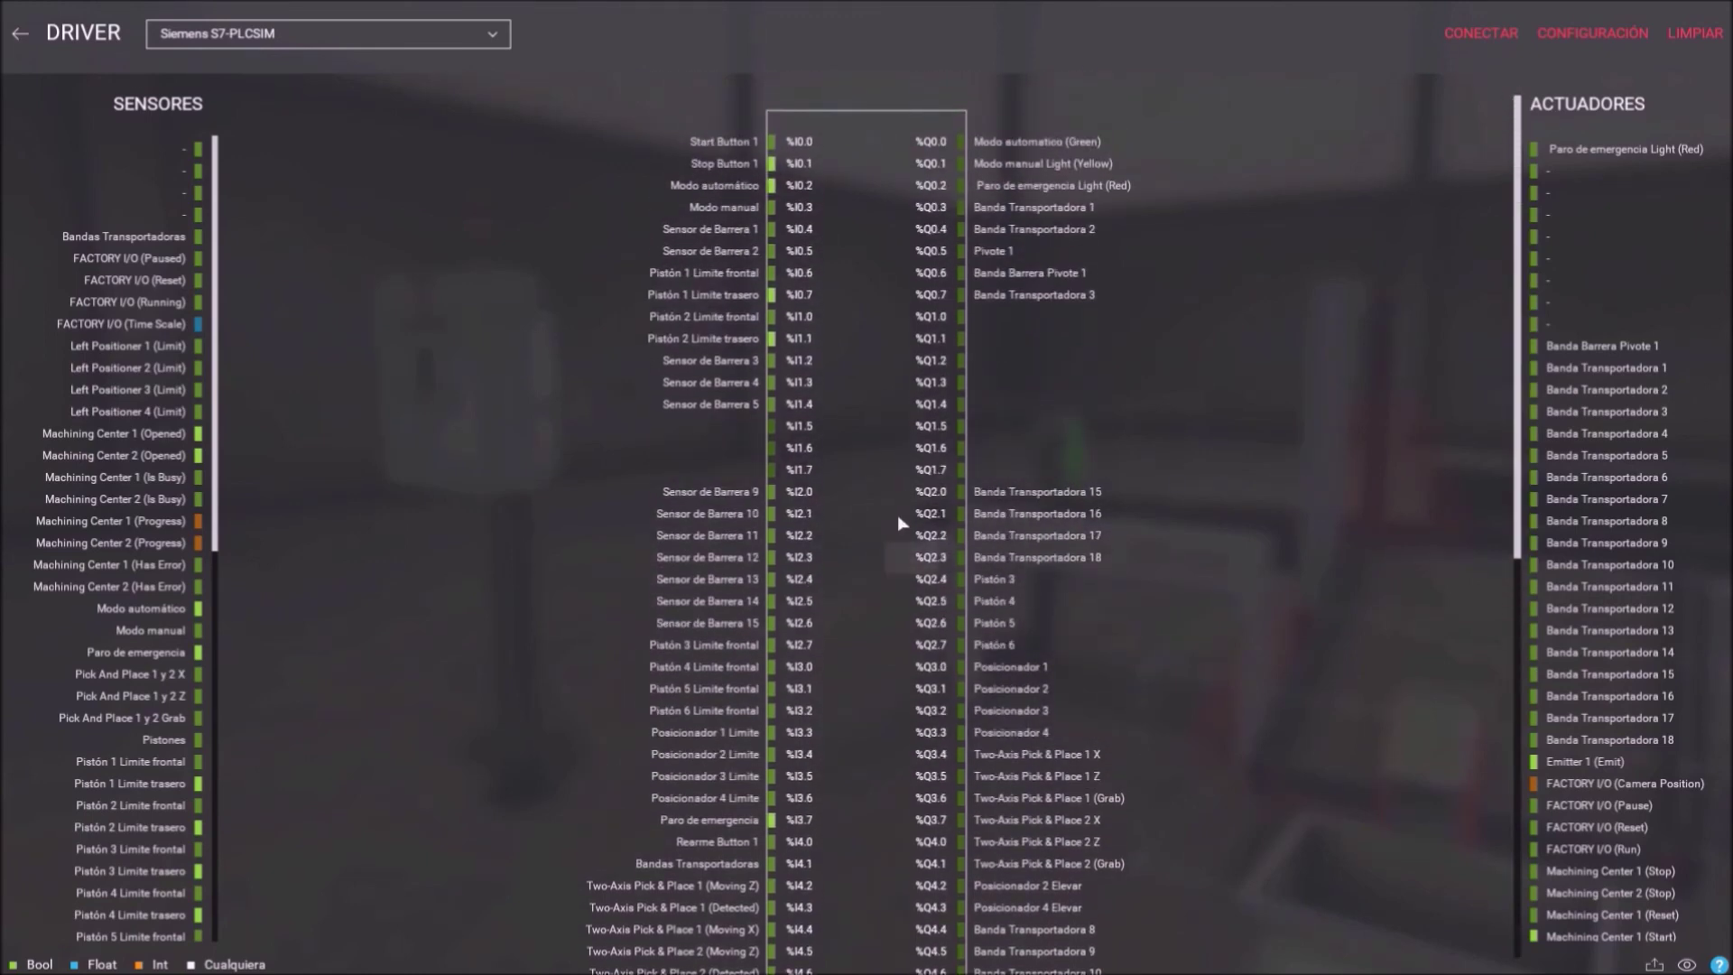
pyautogui.scroll(-9, 91, 433)
pyautogui.scroll(-2, 167, 532)
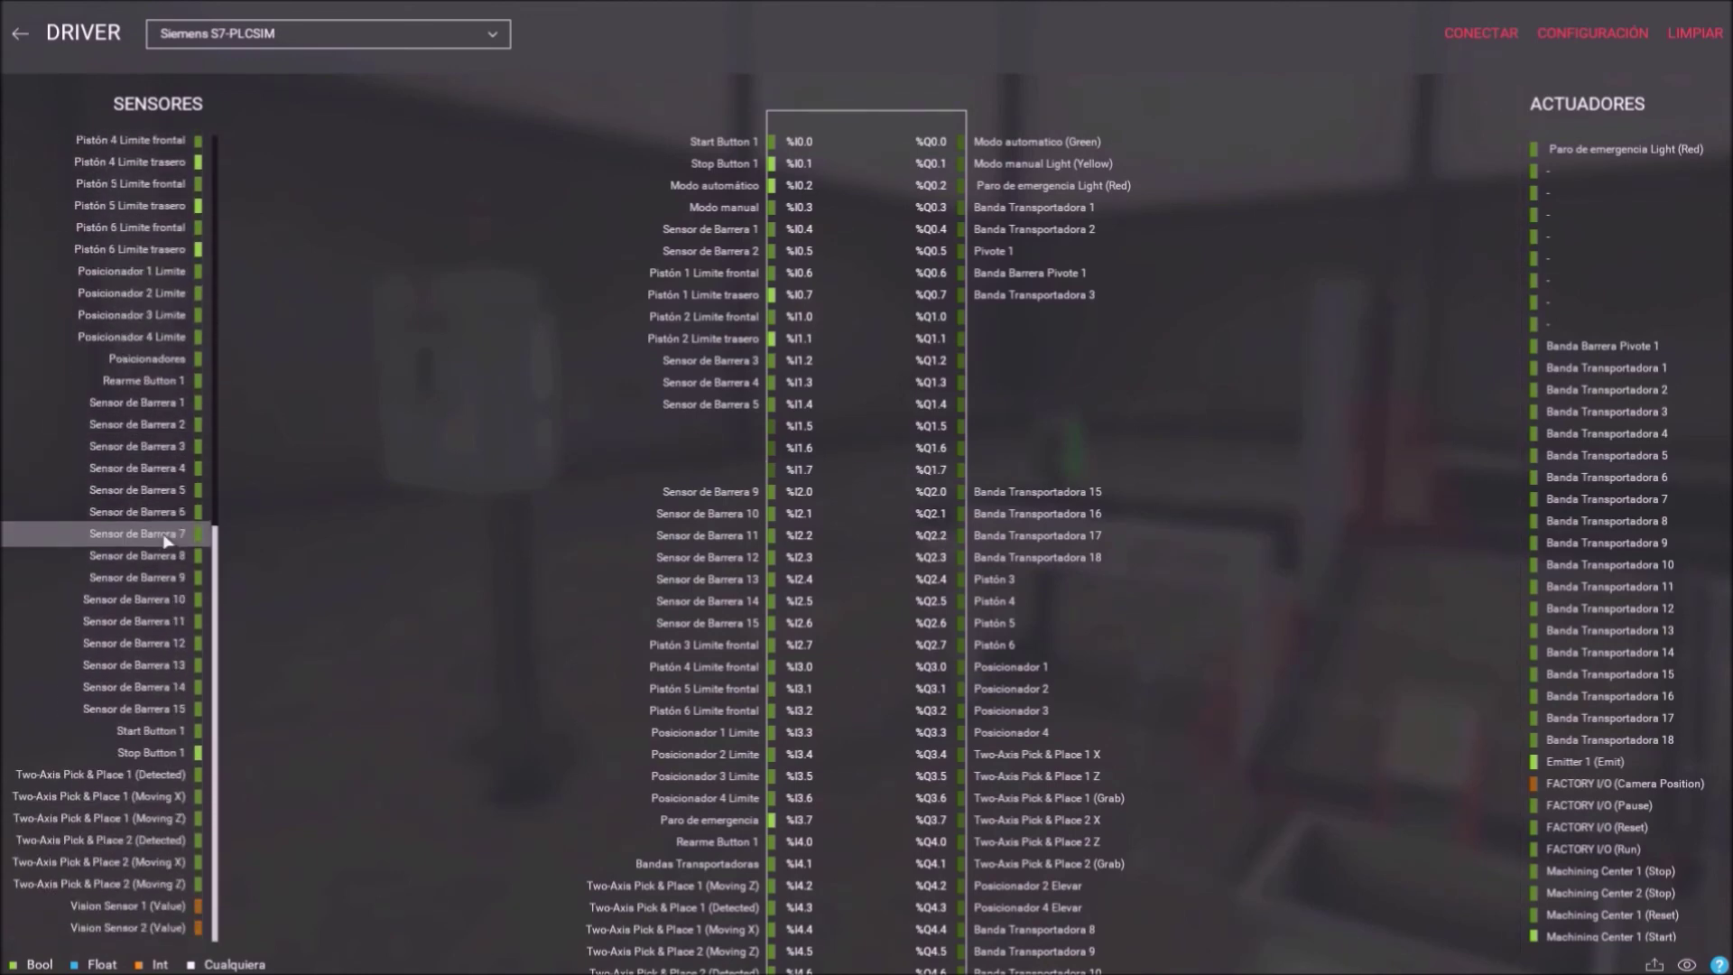
pyautogui.scroll(12, 167, 539)
pyautogui.scroll(-12, 1570, 307)
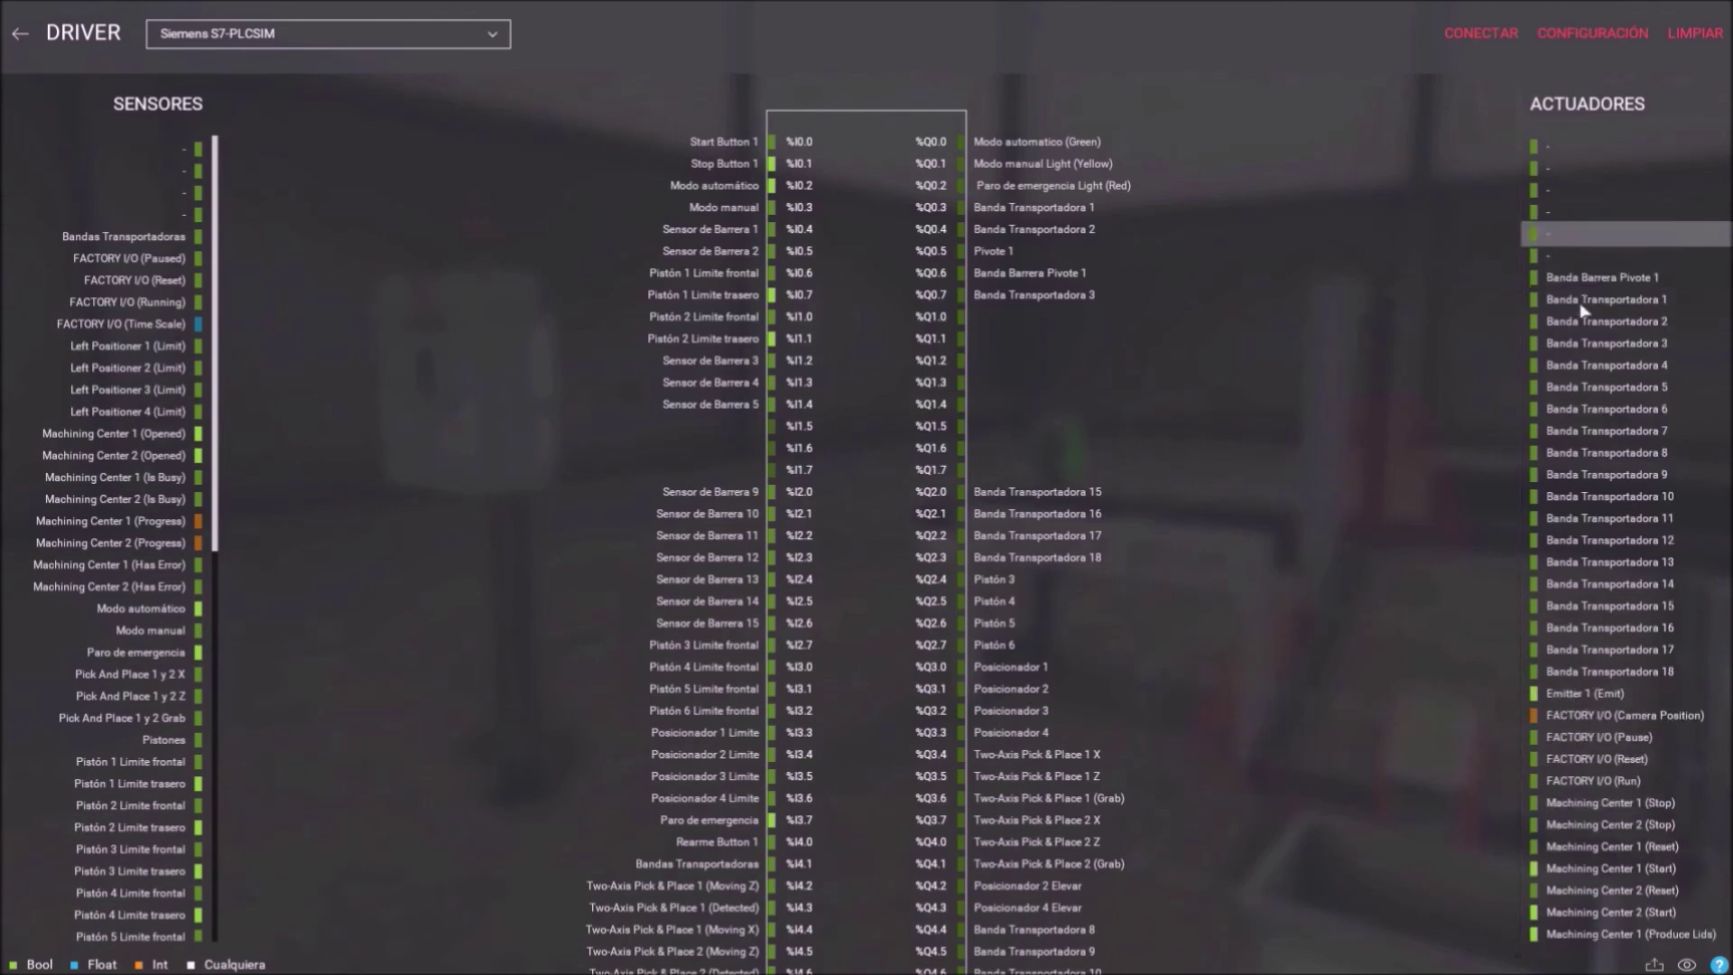
pyautogui.scroll(13, 1579, 311)
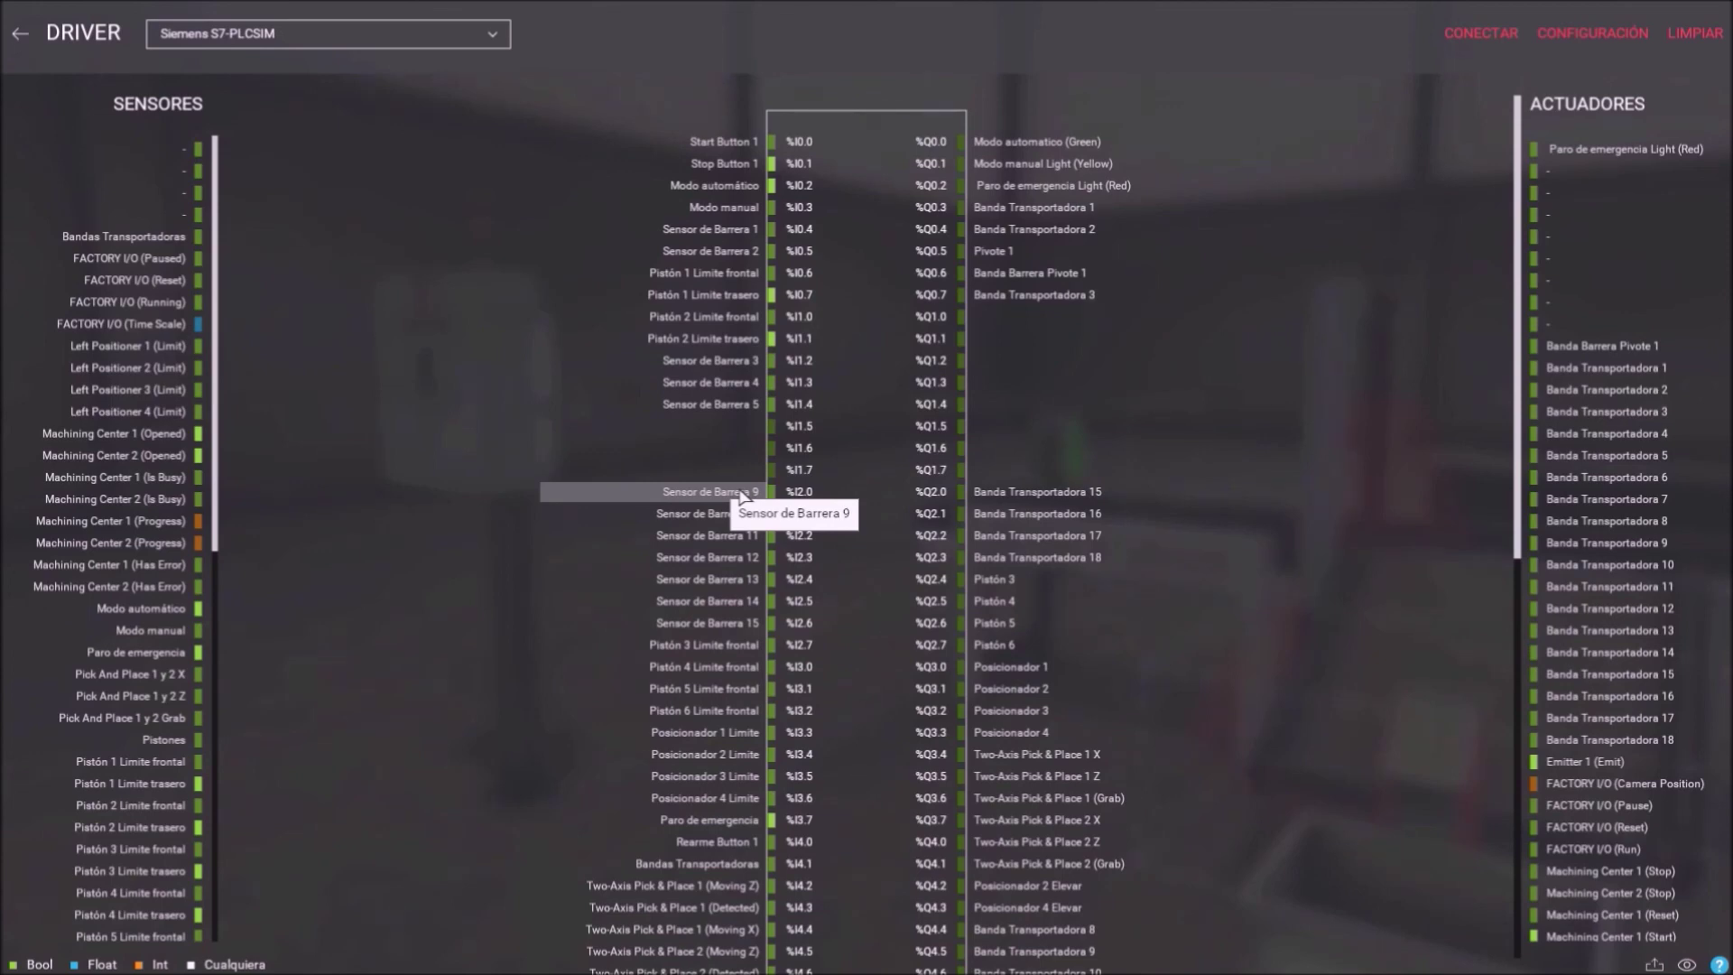
pyautogui.scroll(-10, 1164, 466)
pyautogui.scroll(-8, 1163, 464)
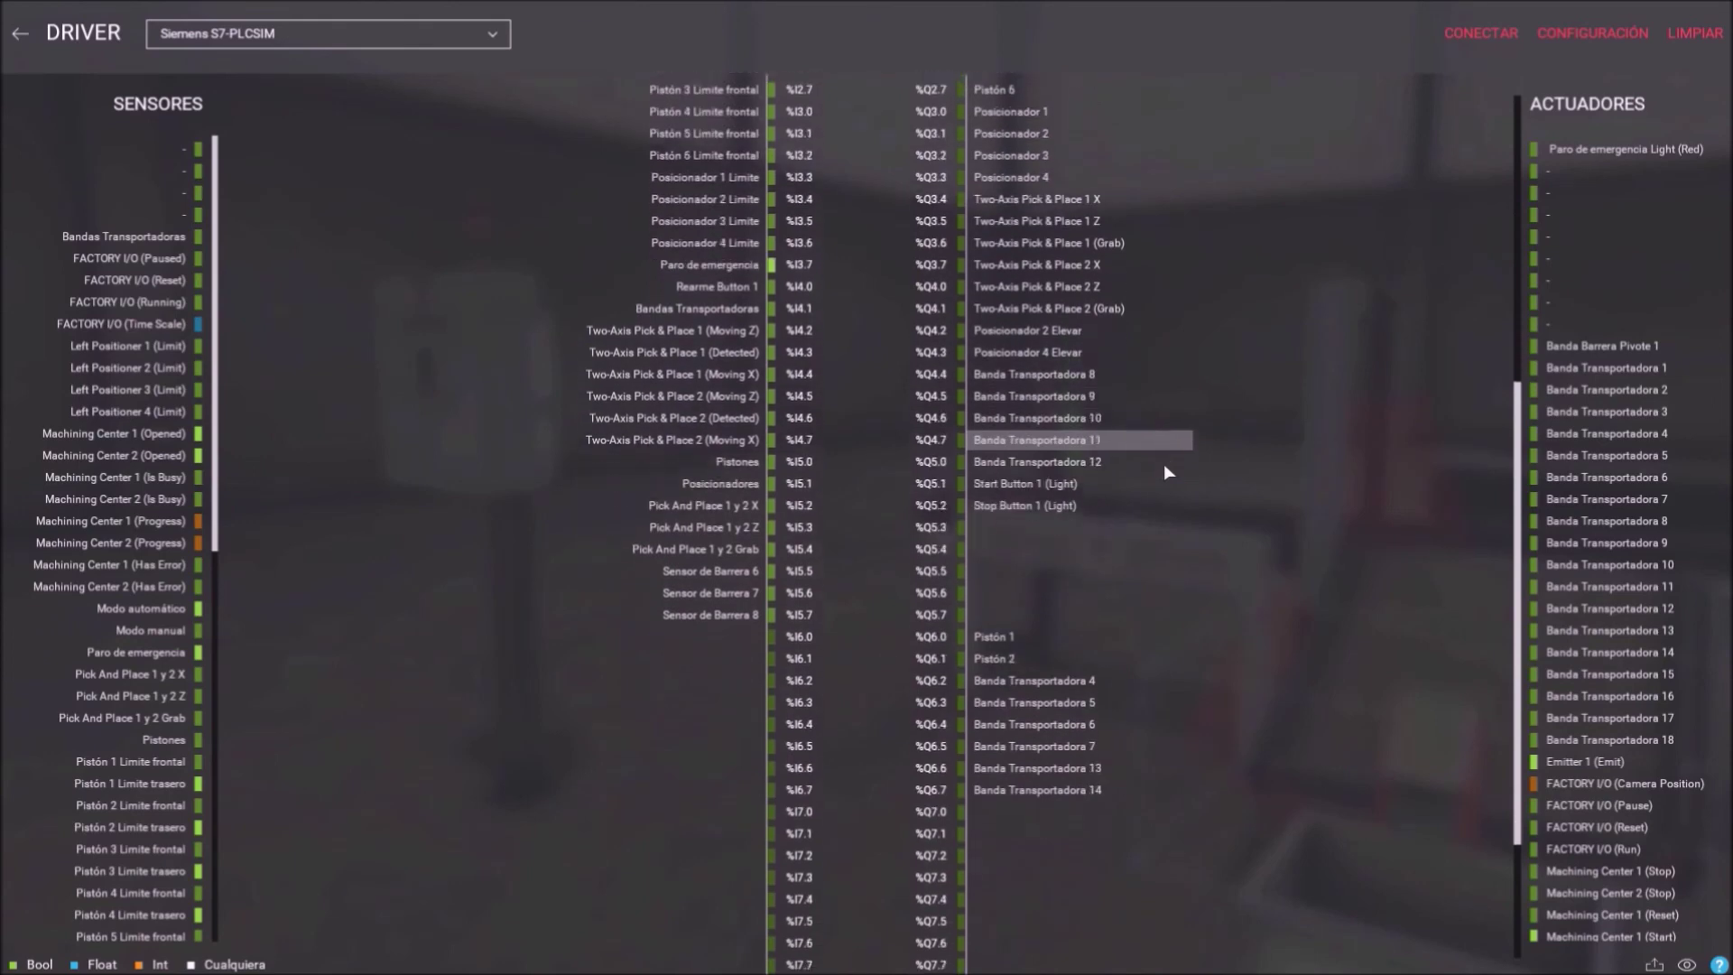
pyautogui.scroll(5, 1187, 587)
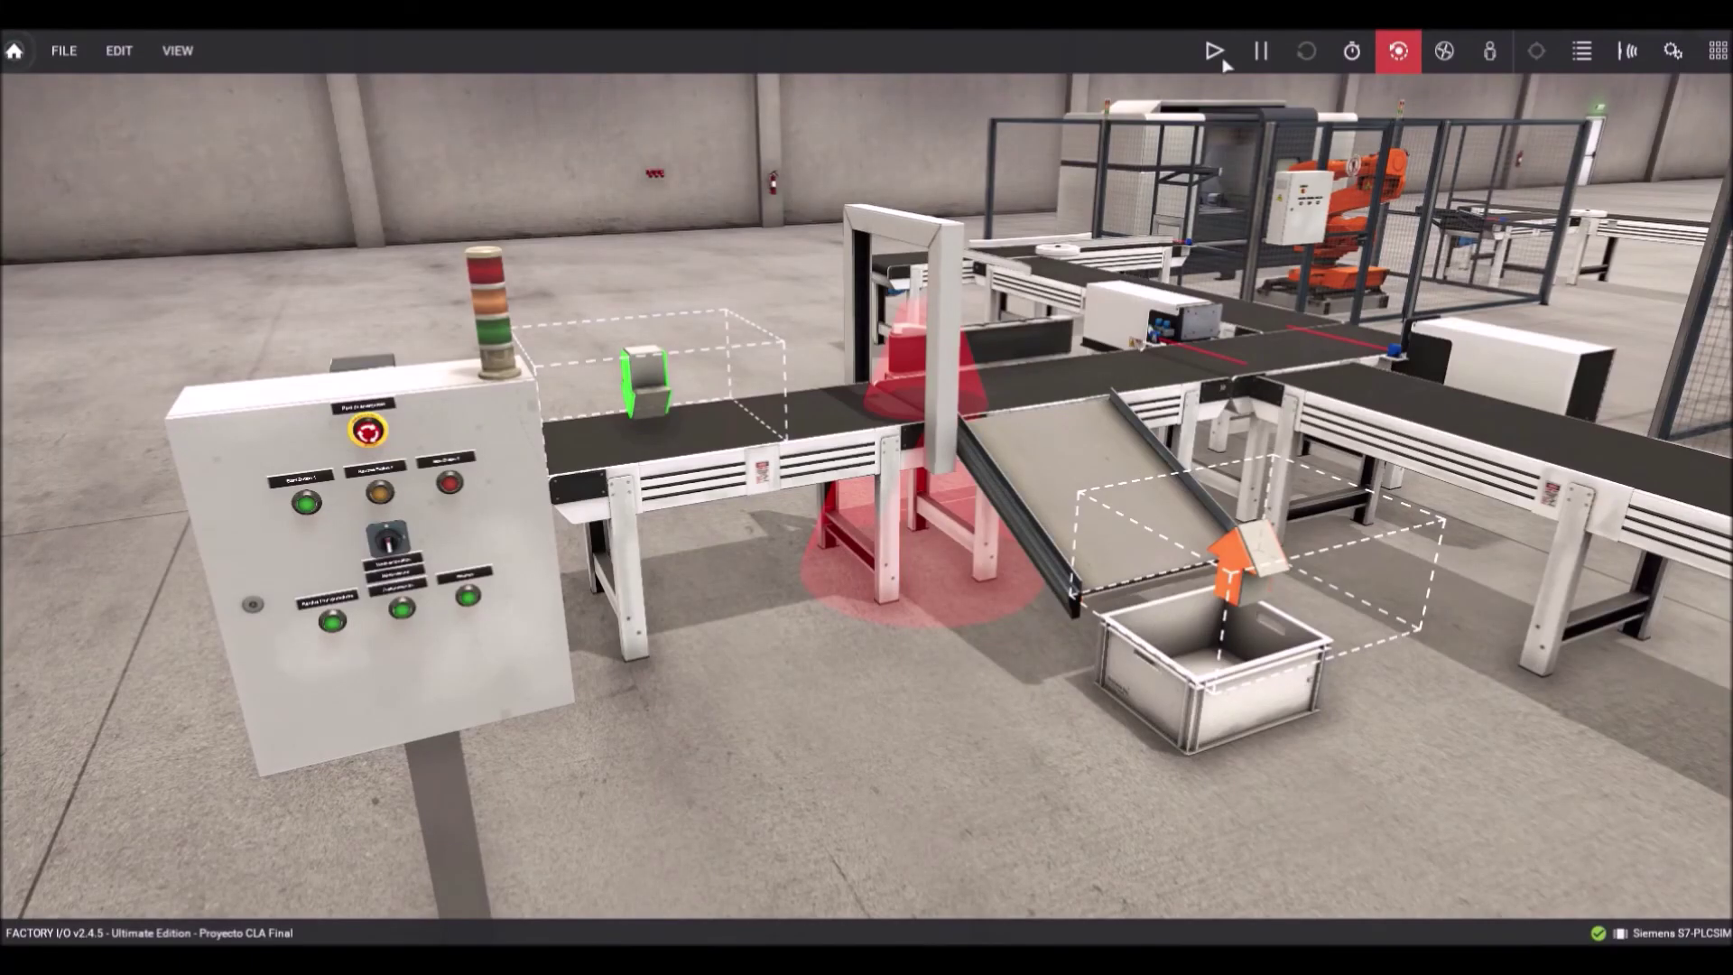
# Step: Run the Factory I/O simulation and start the process with Start Button 1 on the scene's control panel
pyautogui.press('F5')
pyautogui.click(310, 508)
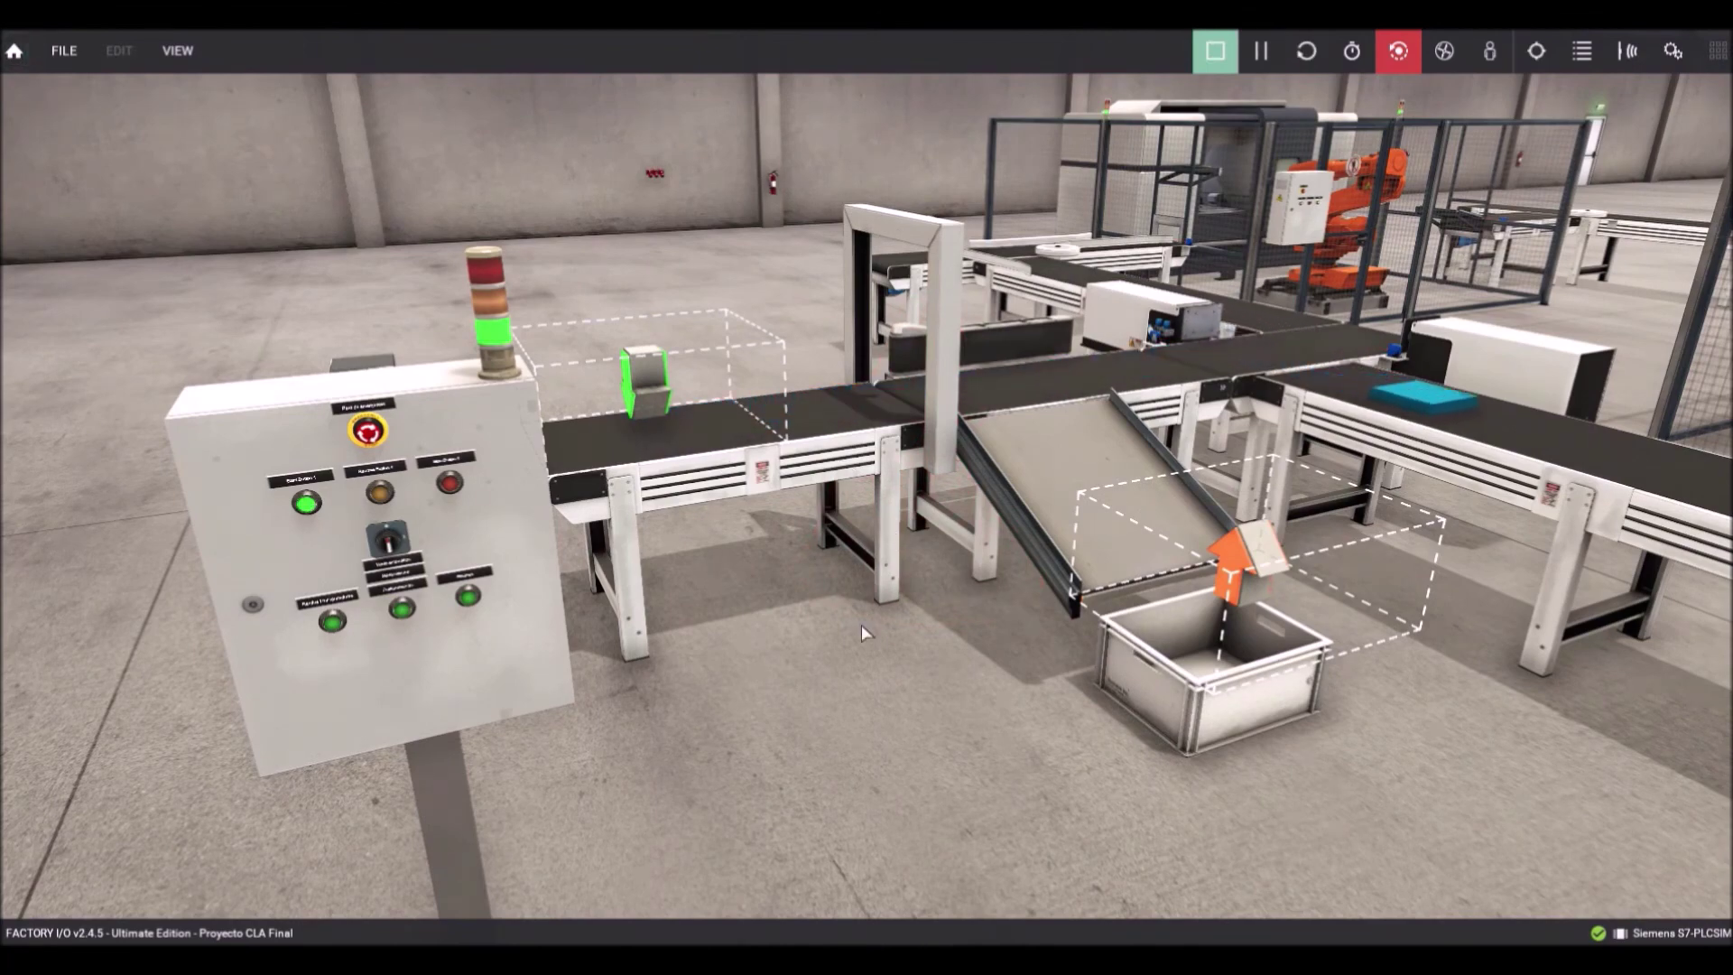
# Step: Follow the running process along the conveyors, from the sorting section past the machining centers to the pick-and-place stations
pyautogui.scroll(-3, 949, 639)
pyautogui.moveTo(1258, 638); pyautogui.dragTo(931, 648)
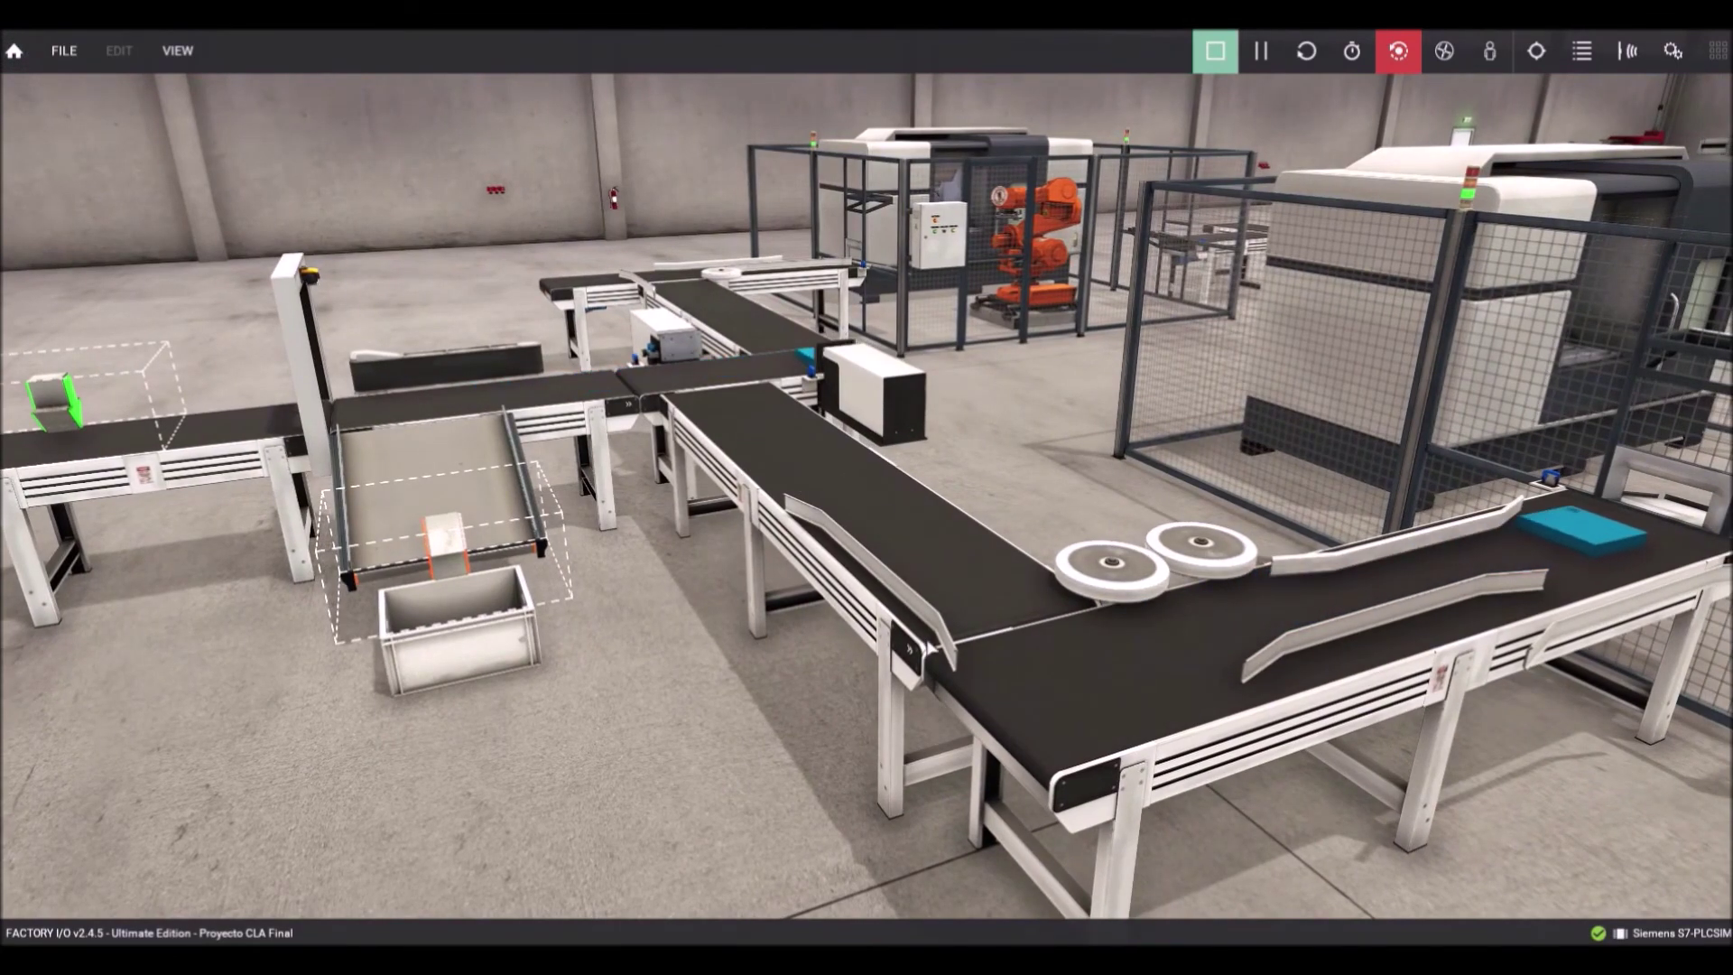
pyautogui.scroll(-2, 1092, 504)
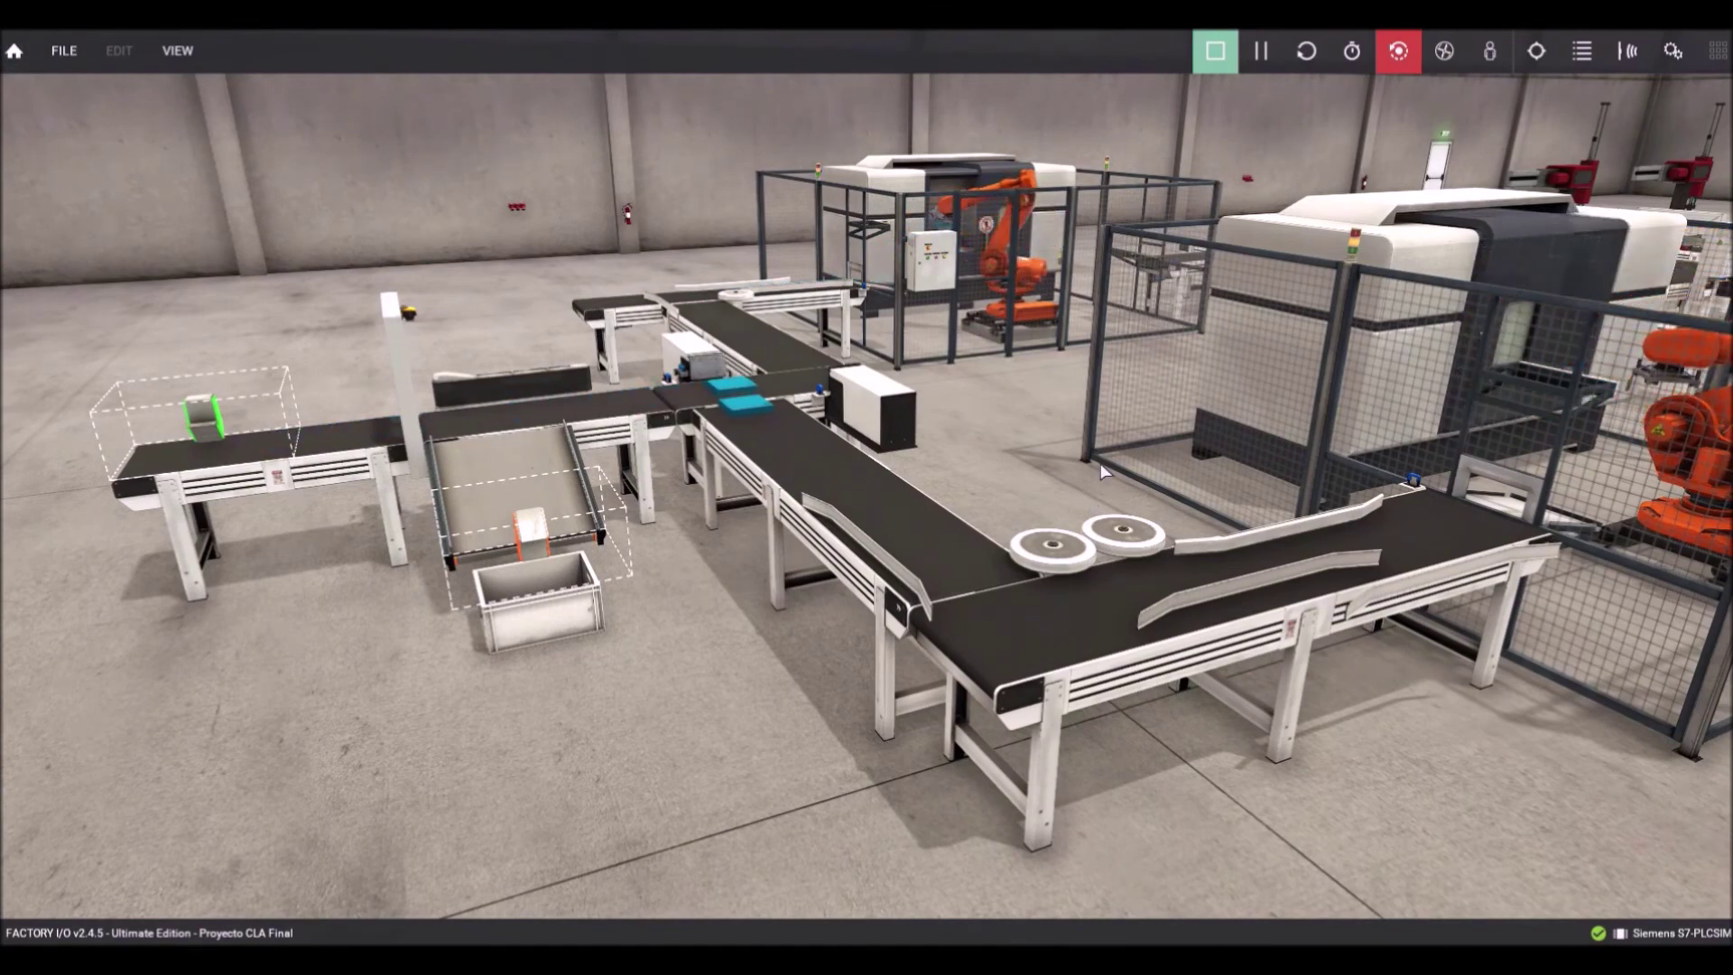
pyautogui.scroll(-2, 1101, 463)
pyautogui.scroll(1, 899, 507)
pyautogui.moveTo(1101, 451); pyautogui.dragTo(803, 474)
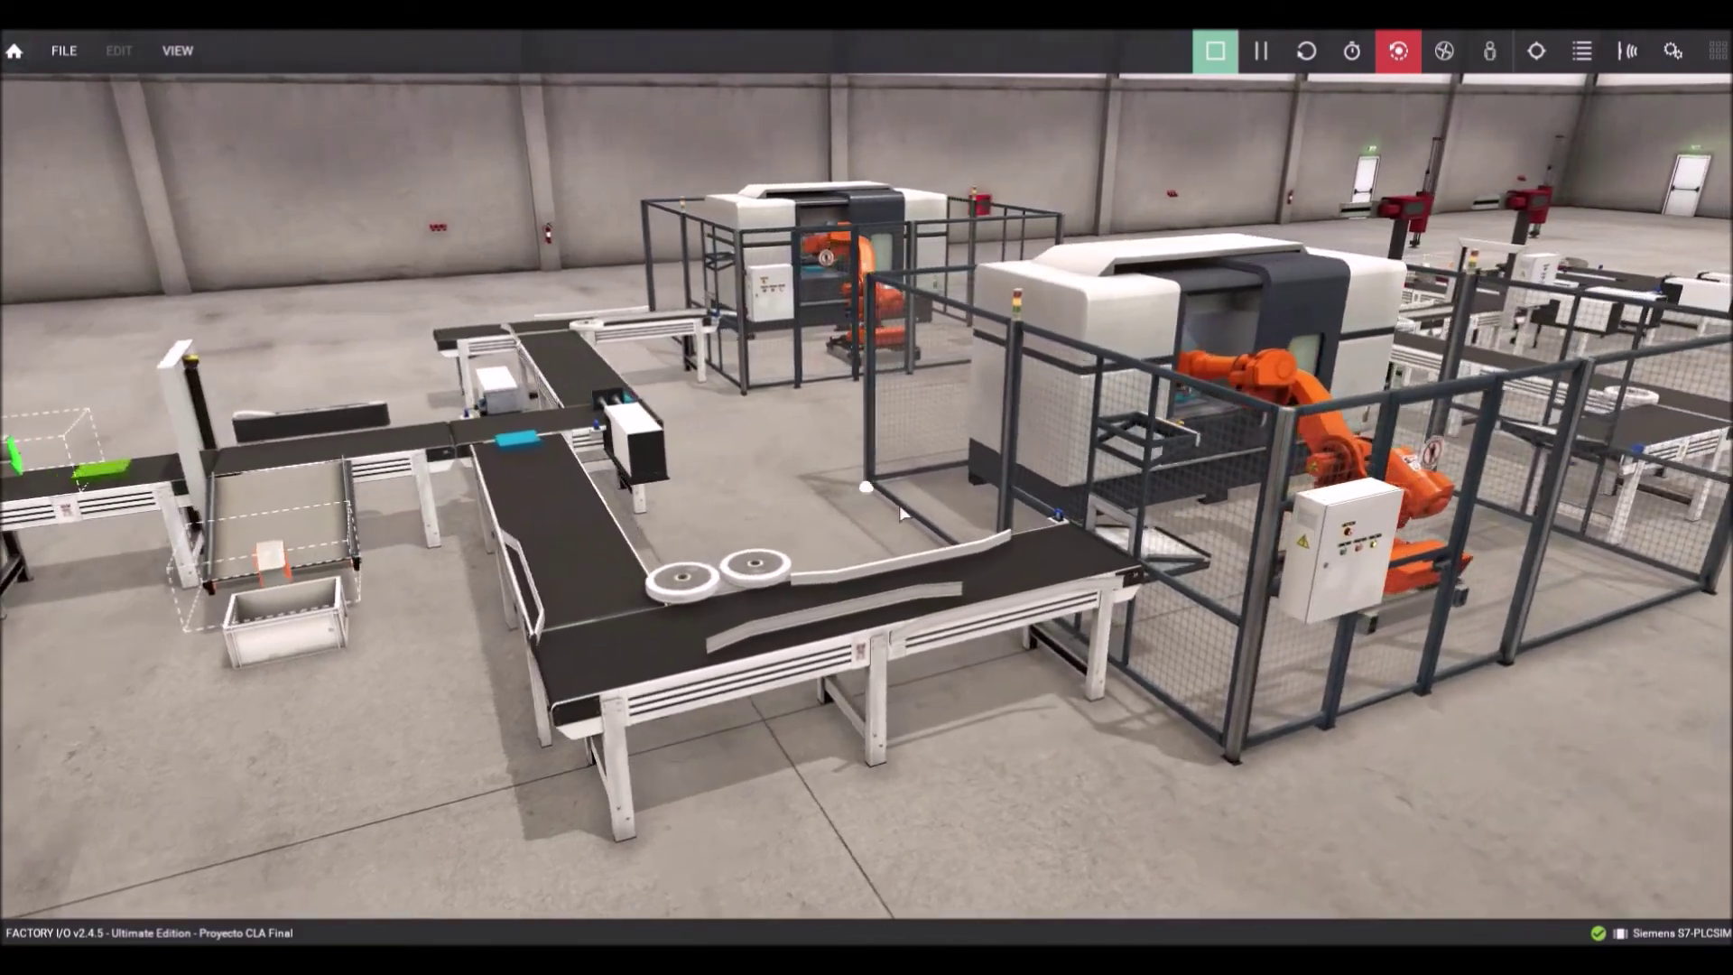
pyautogui.press('d')
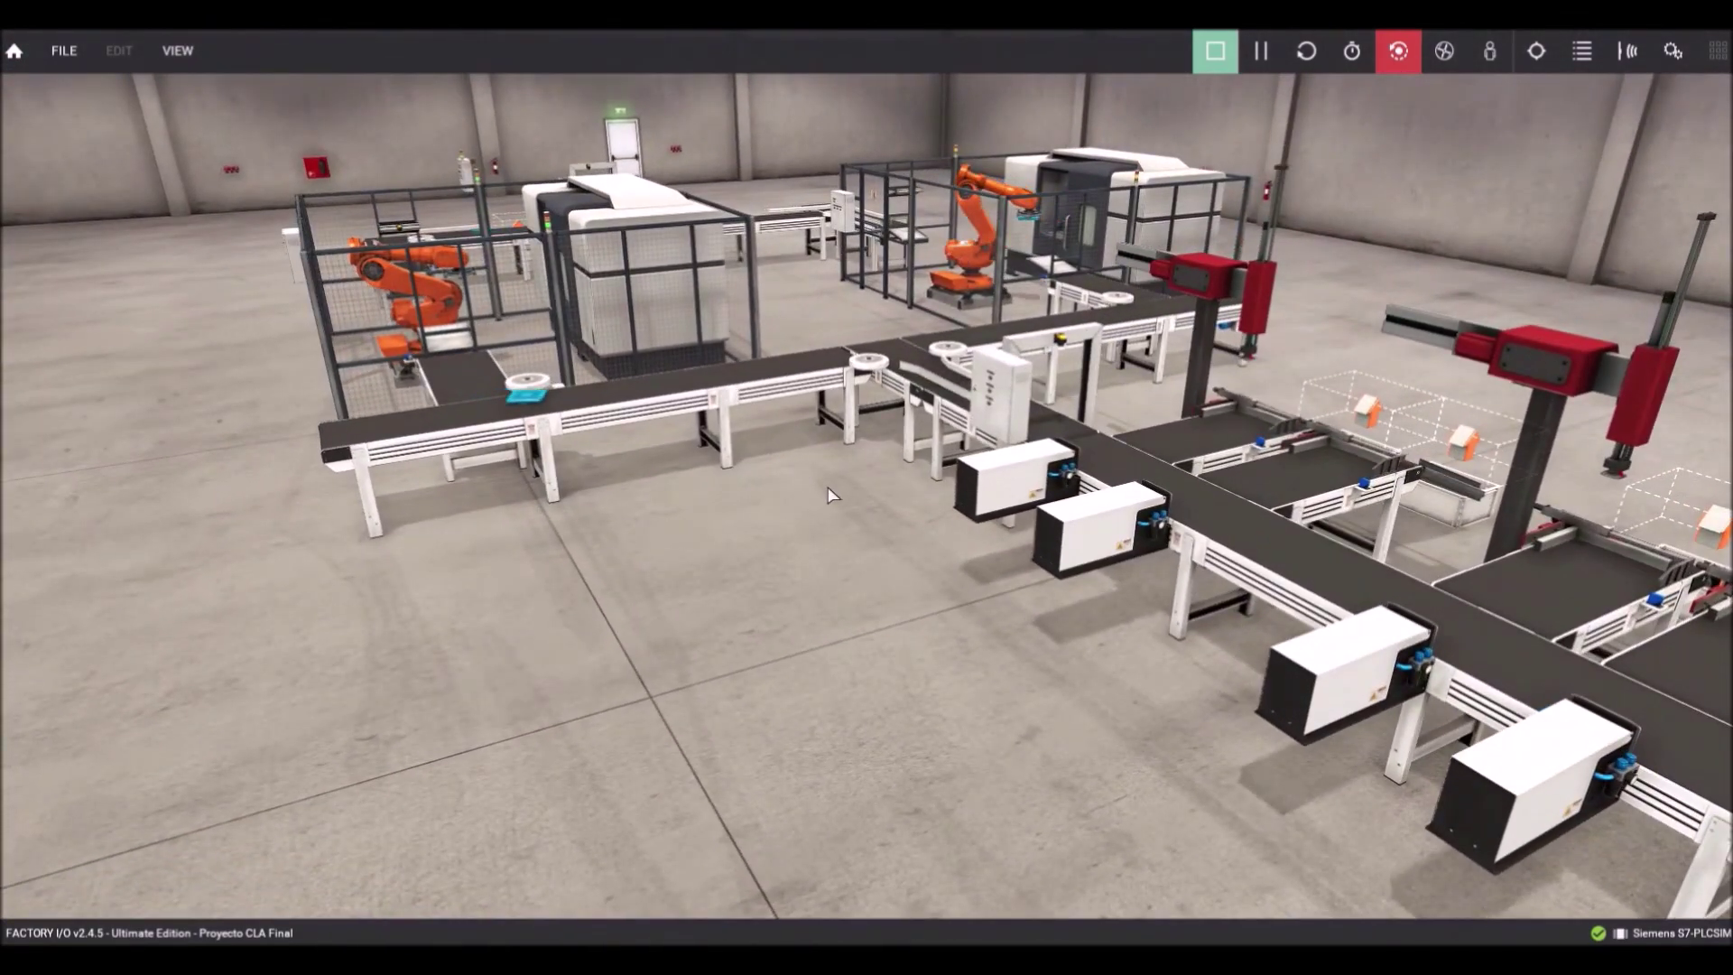
pyautogui.moveTo(1205, 476); pyautogui.dragTo(1089, 268)
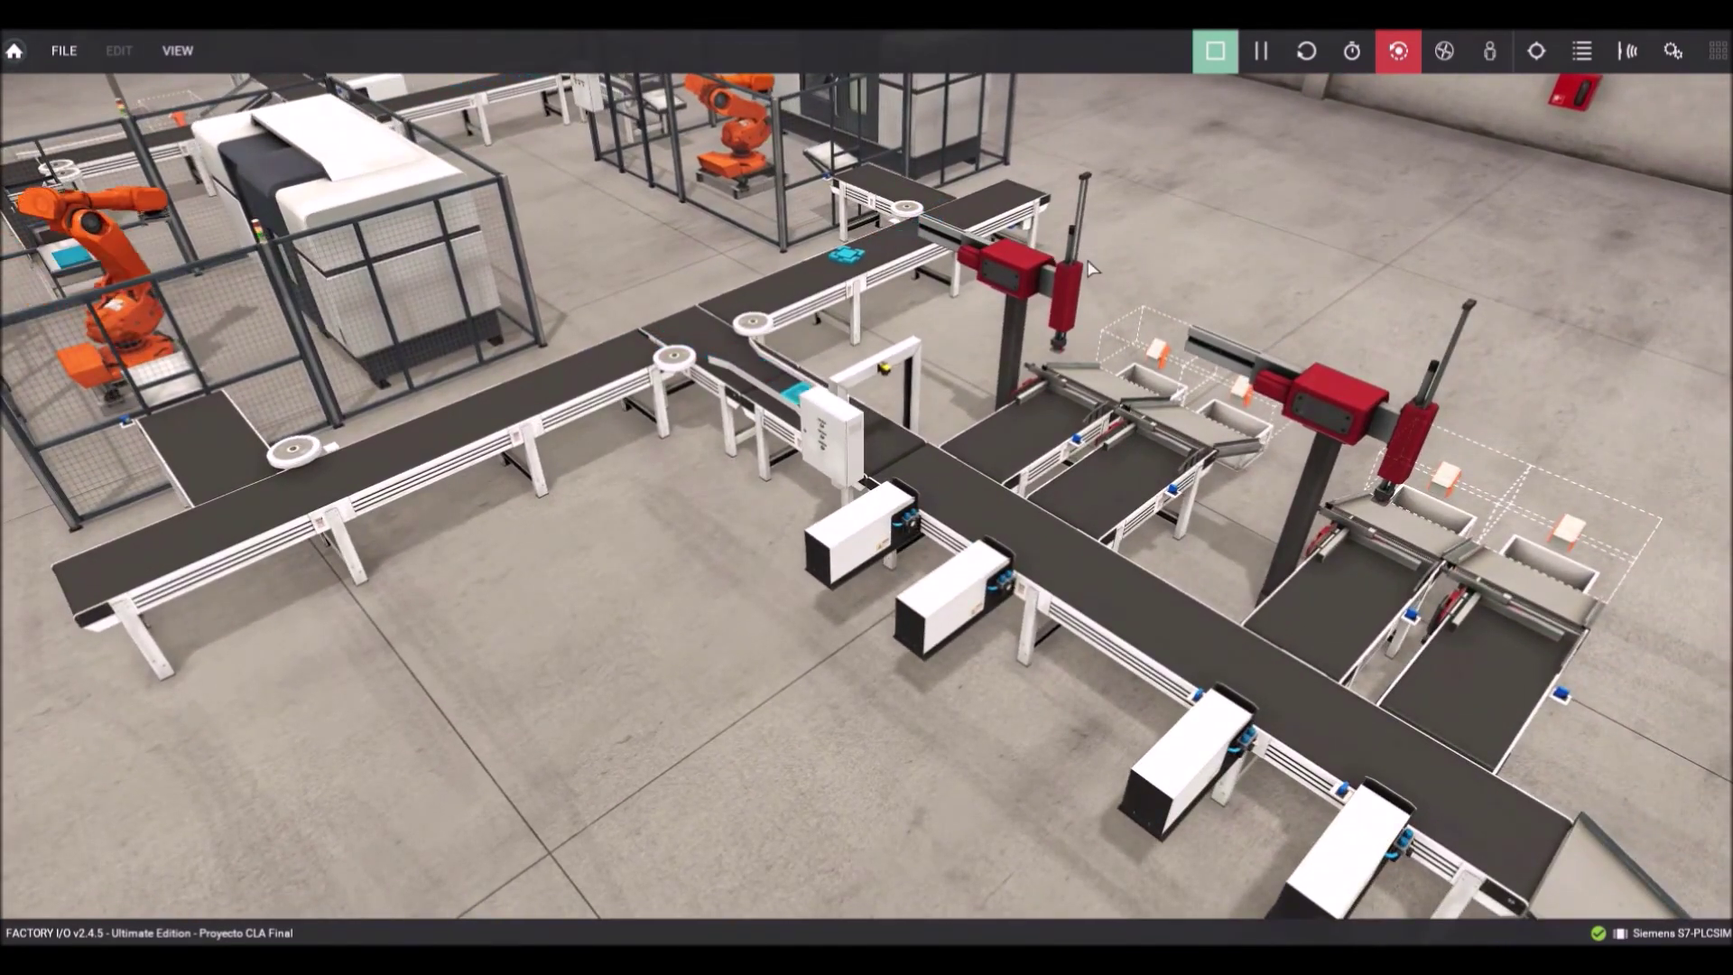